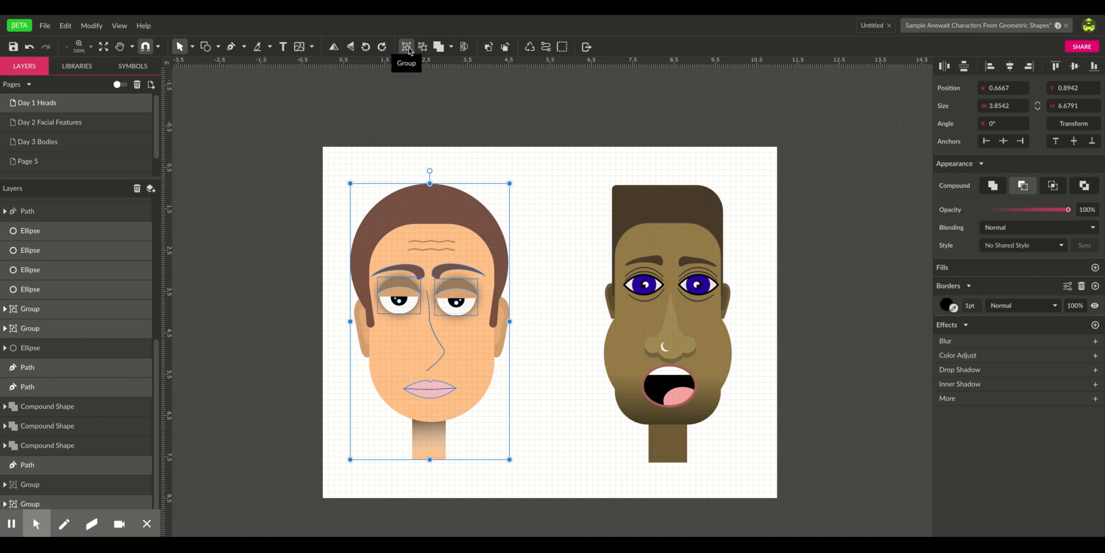
- Group the selected shapes of the light-skinned head into one object and toggle the group's visibility off and on
{"action": "left_click", "coordinate": [407, 47]}
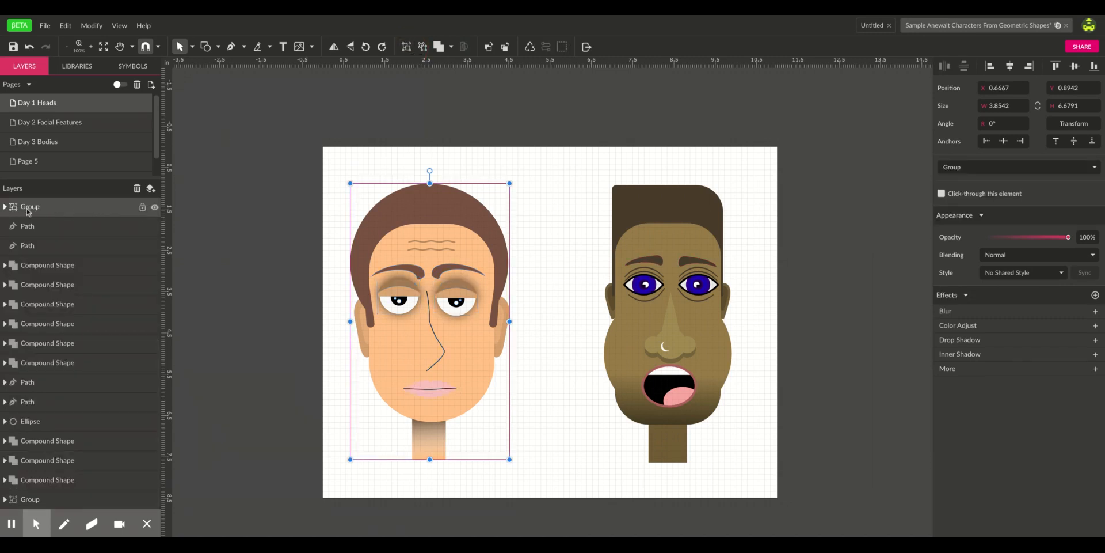
{"action": "left_click", "coordinate": [154, 207]}
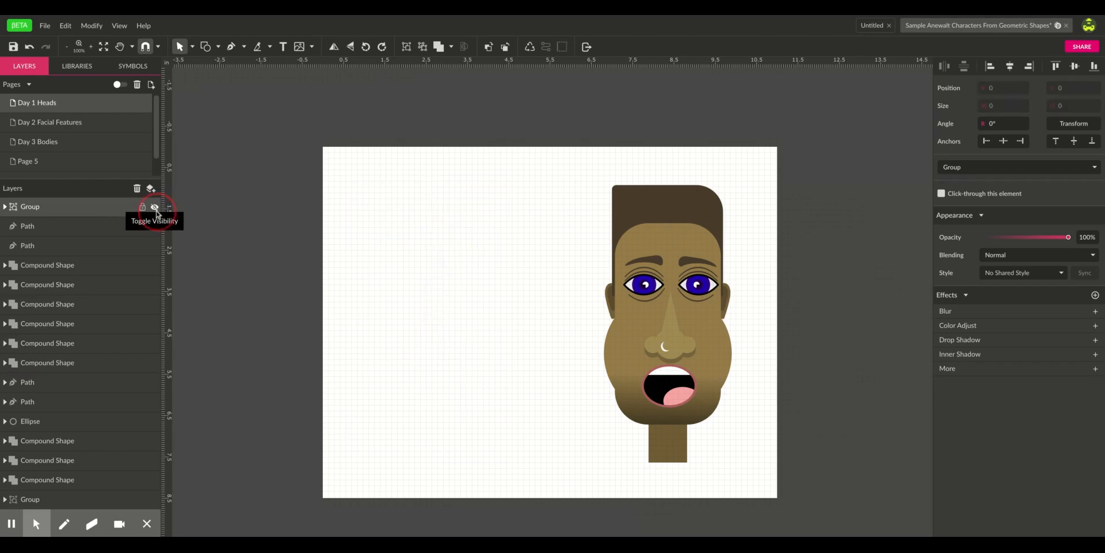
{"action": "left_click", "coordinate": [154, 207]}
- Group all shapes of the dark-skinned head into one object and select the light-skinned head's group to check it
{"action": "left_click_drag", "start_coordinate": [575, 177], "coordinate": [776, 503]}
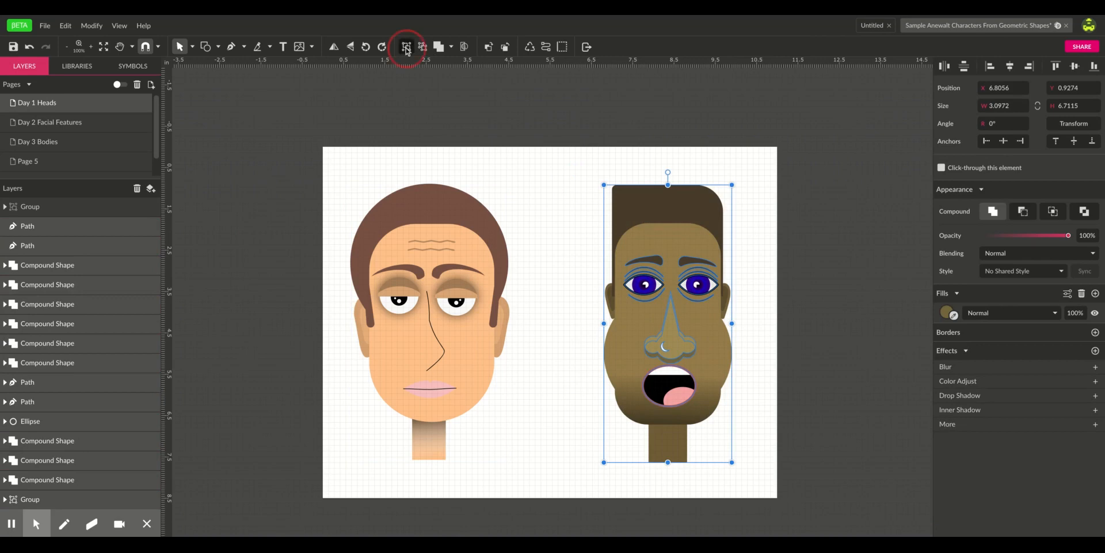
{"action": "left_click", "coordinate": [406, 47]}
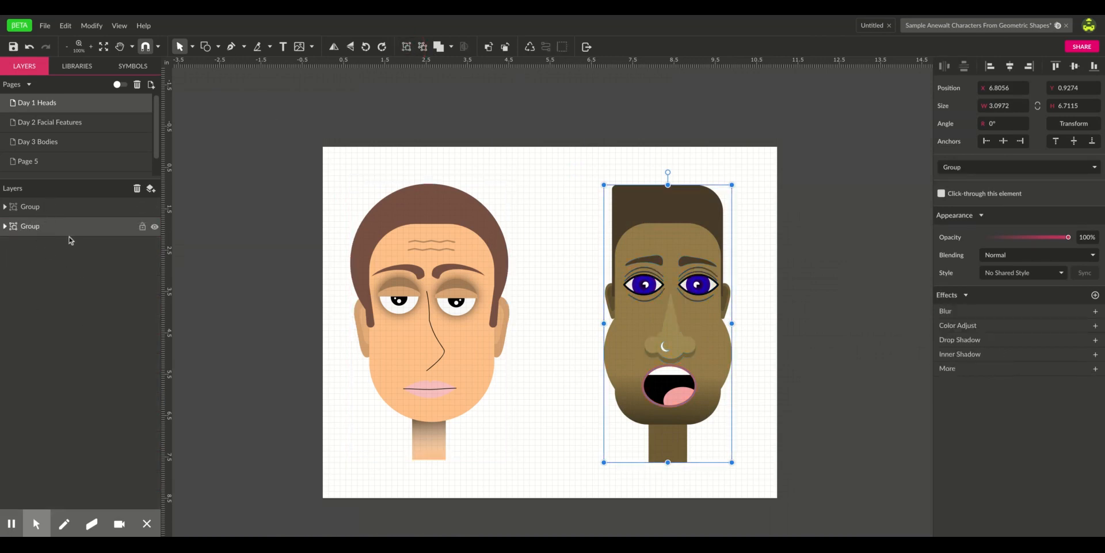
{"action": "left_click", "coordinate": [495, 335]}
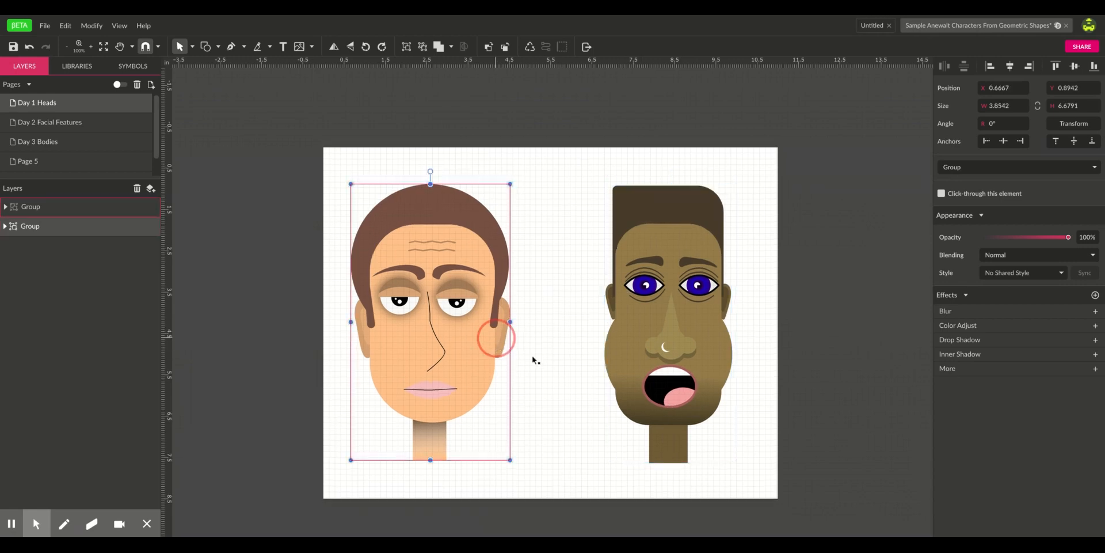
- Shrink the dark-skinned head group to about 1.15 × 2.5 in and the light-skinned one to about 0.86 × 1.49 in
{"action": "left_click", "coordinate": [660, 317]}
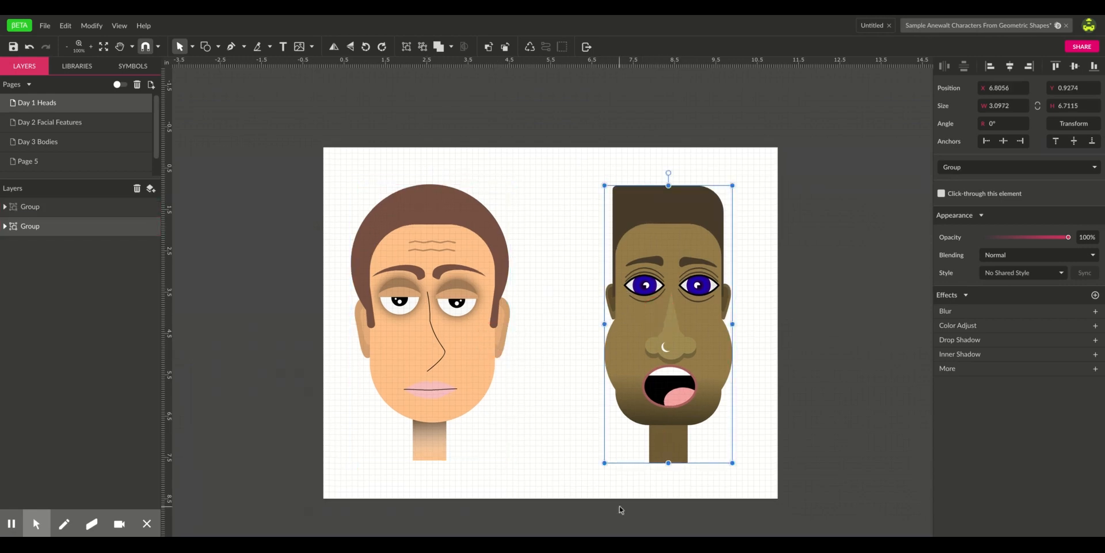
{"action": "left_click_drag", "start_coordinate": [604, 463], "coordinate": [681, 236]}
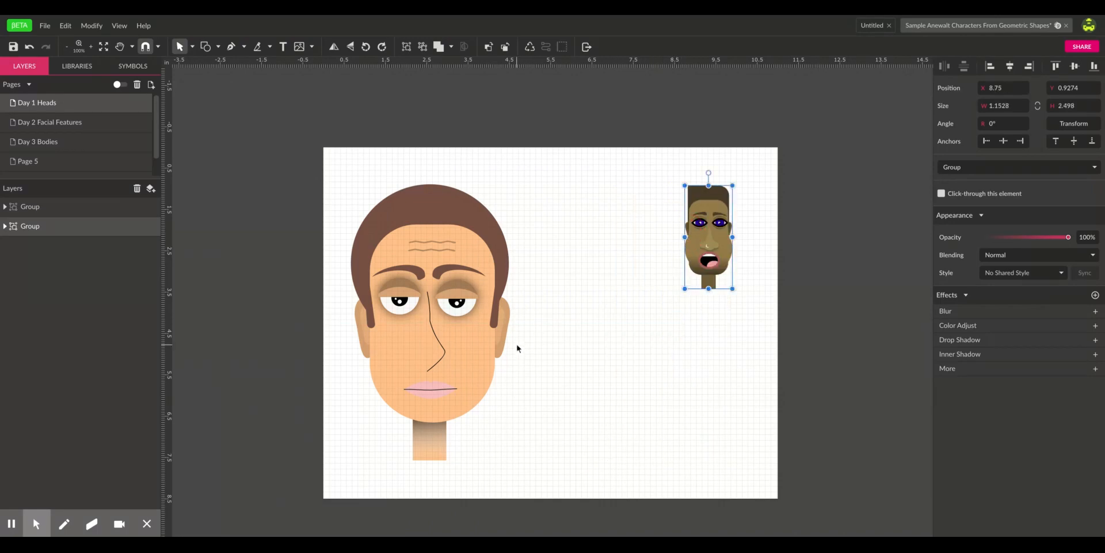
{"action": "left_click", "coordinate": [479, 351]}
{"action": "left_click_drag", "start_coordinate": [510, 460], "coordinate": [385, 247]}
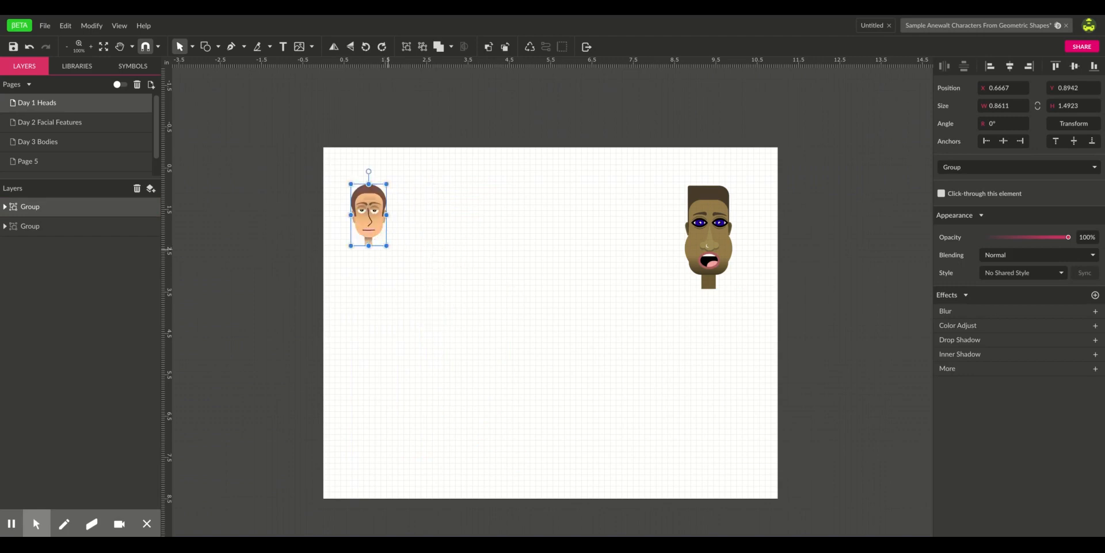
{"action": "left_click", "coordinate": [451, 234]}
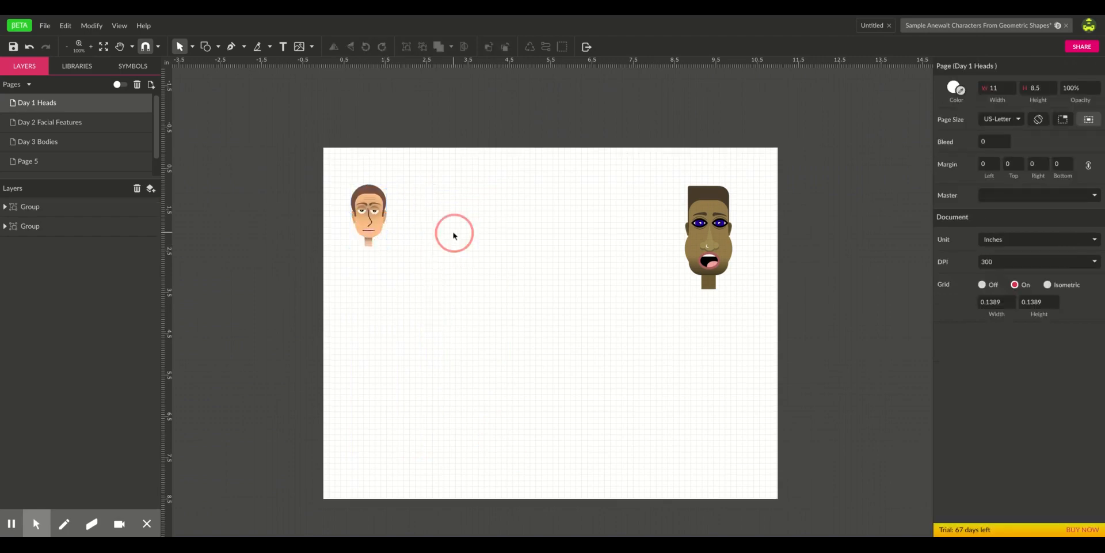
- Look over the characters on the Day 3 Bodies page and open Page 5 at its empty area
{"action": "left_click", "coordinate": [52, 145]}
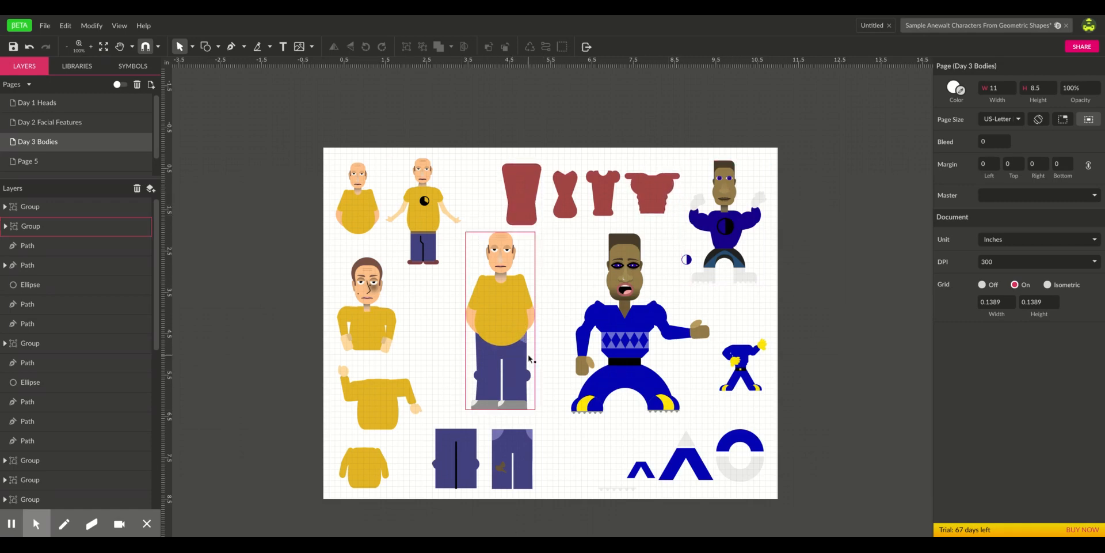
{"action": "scroll", "coordinate": [127, 152], "scroll_direction": "down", "scroll_amount": 1}
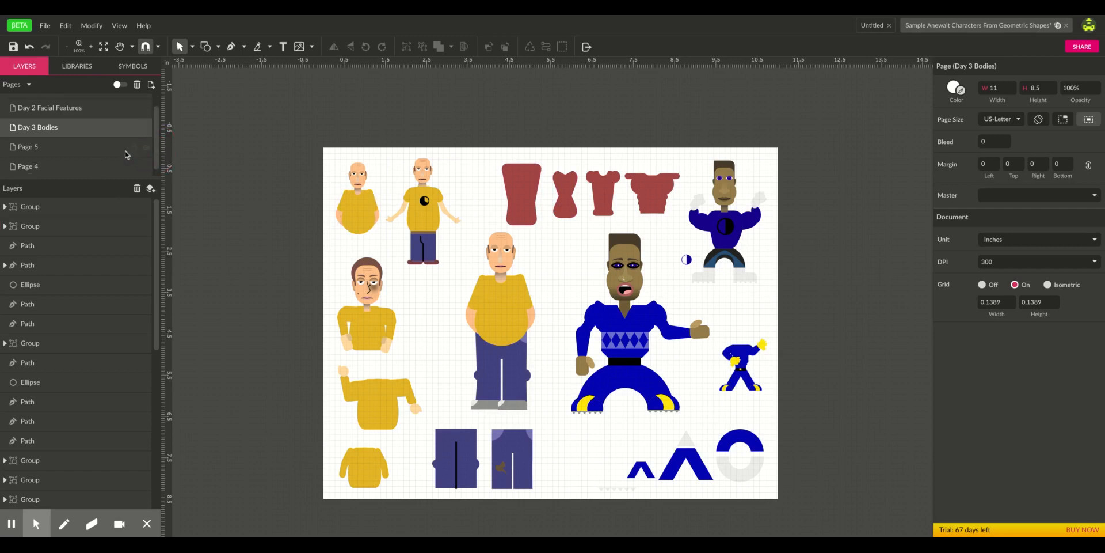
{"action": "left_click", "coordinate": [110, 151]}
{"action": "key", "text": "z"}
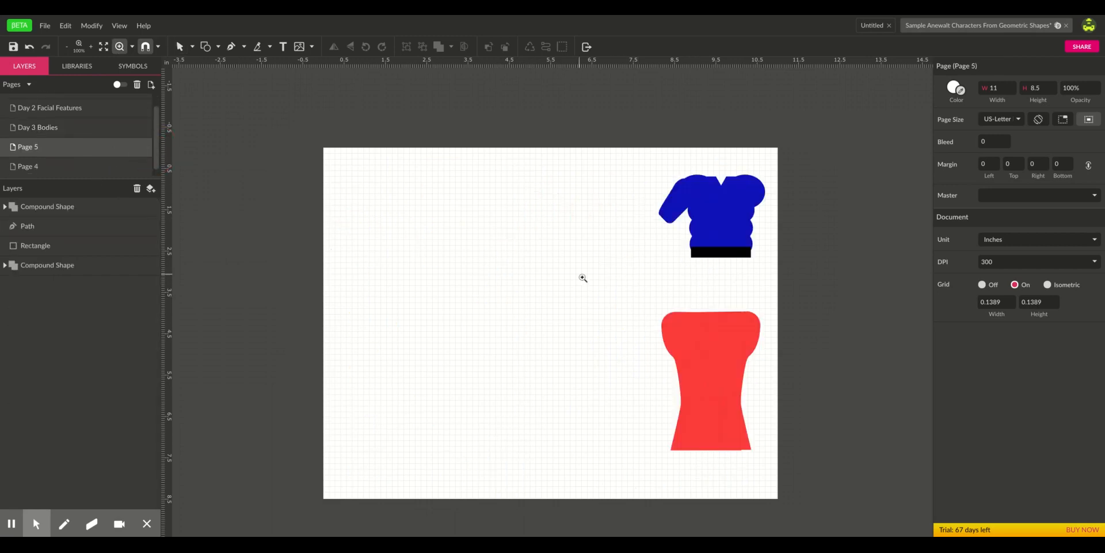
{"action": "left_click", "coordinate": [526, 257]}
{"action": "left_click", "coordinate": [528, 253]}
{"action": "key", "text": "space"}
{"action": "left_click_drag", "start_coordinate": [566, 242], "coordinate": [526, 316]}
{"action": "key", "text": "v"}
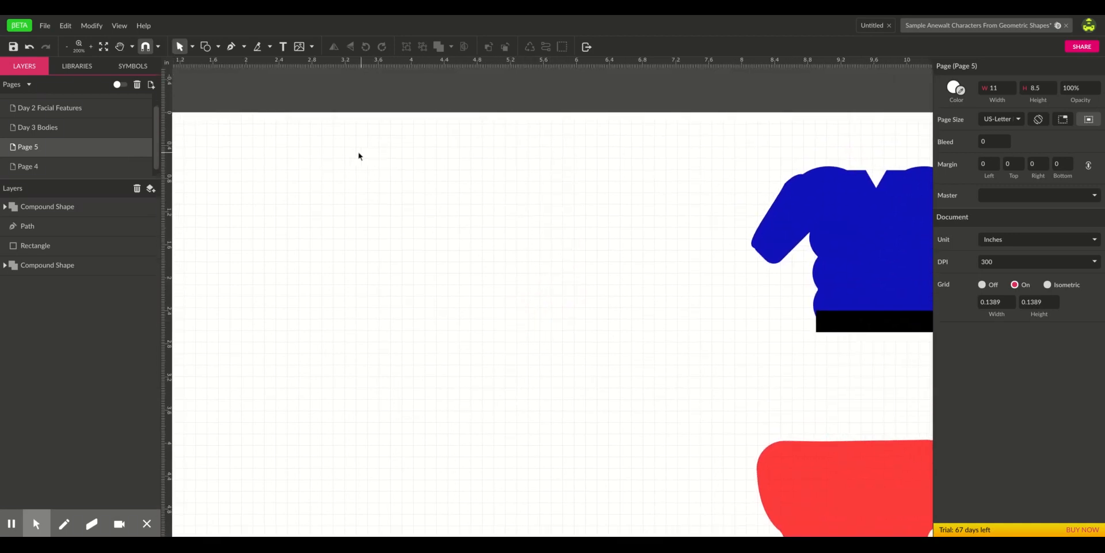
- Hide the page grid and show it again
{"action": "left_click", "coordinate": [159, 49]}
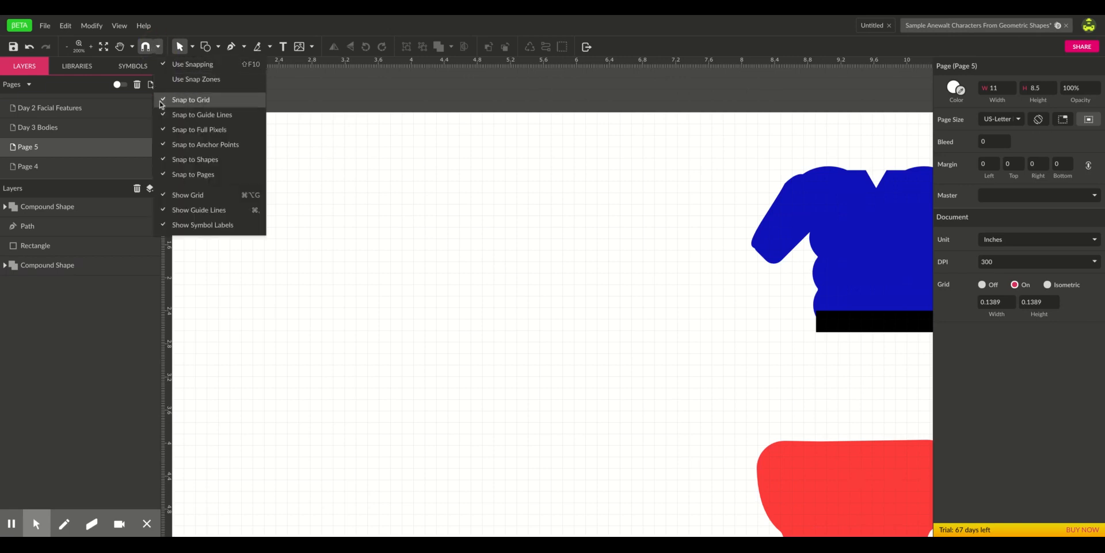
{"action": "left_click", "coordinate": [196, 199]}
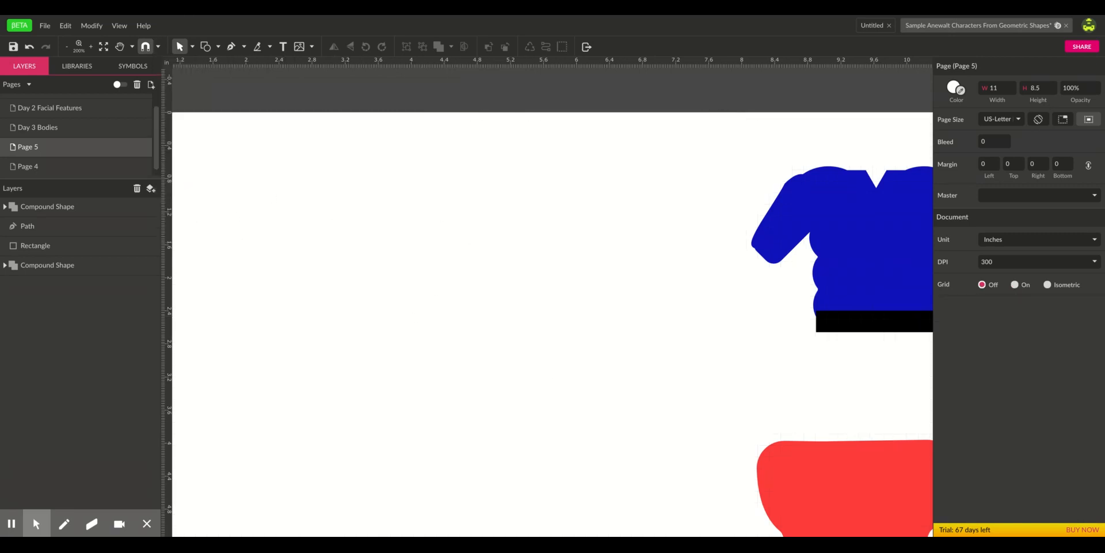
{"action": "left_click", "coordinate": [192, 47]}
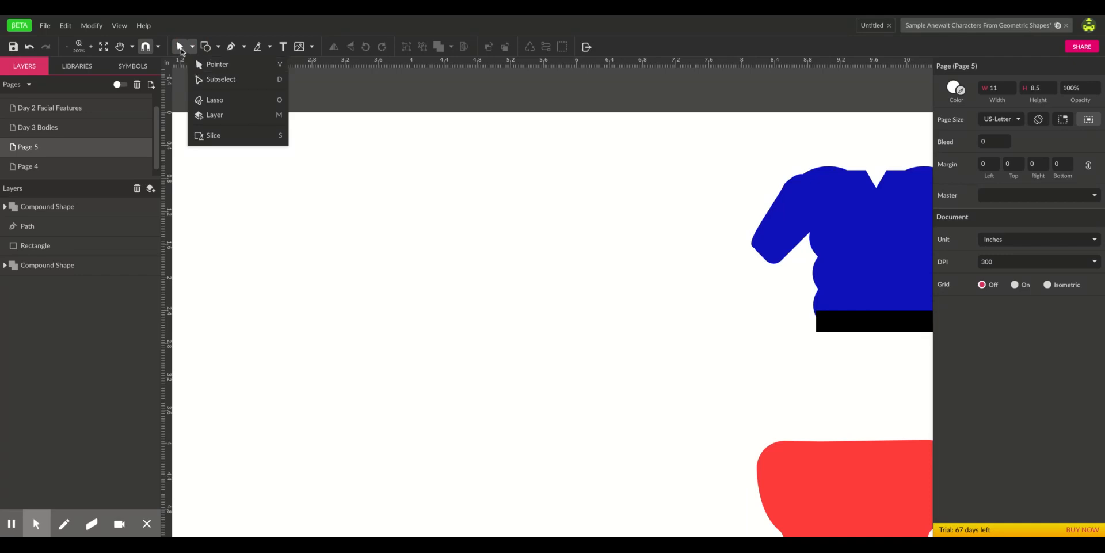
{"action": "left_click", "coordinate": [157, 46]}
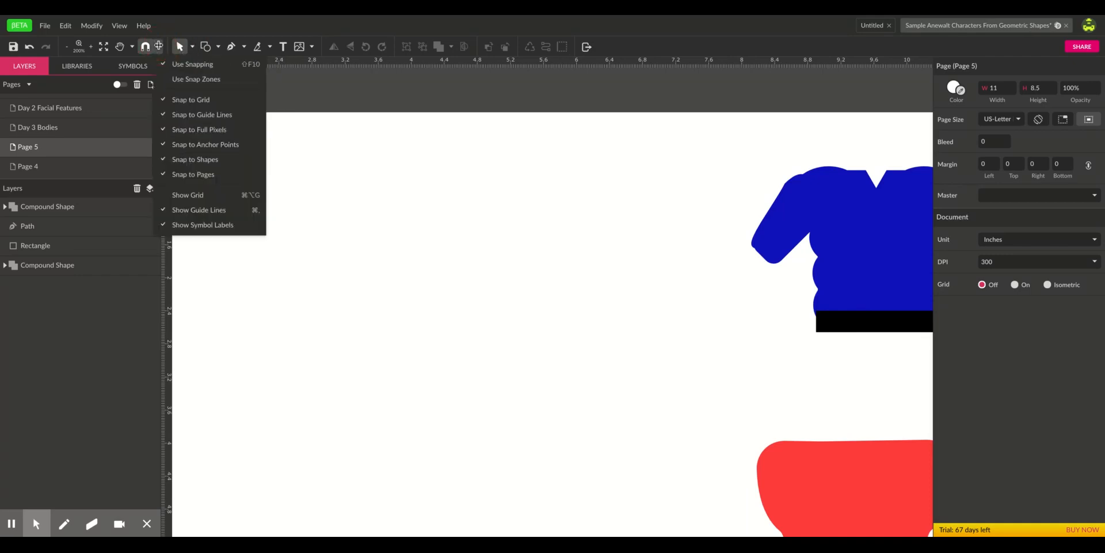
{"action": "left_click", "coordinate": [181, 200]}
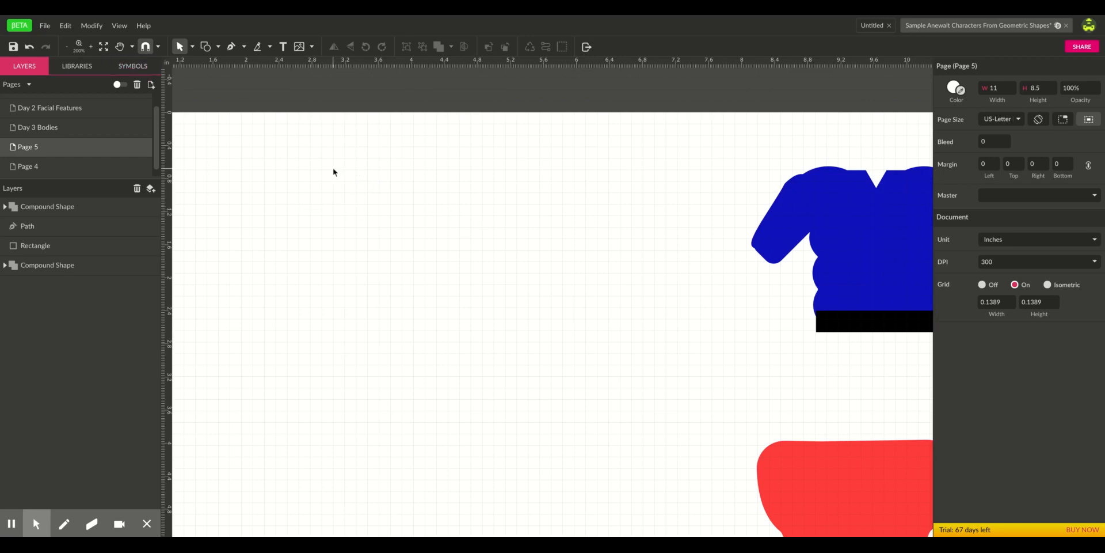
{"action": "left_click", "coordinate": [144, 51]}
- Draw a torso rectangle about 1.81 × 2.78 in in the empty area beside the blue shirt
{"action": "left_click", "coordinate": [218, 47]}
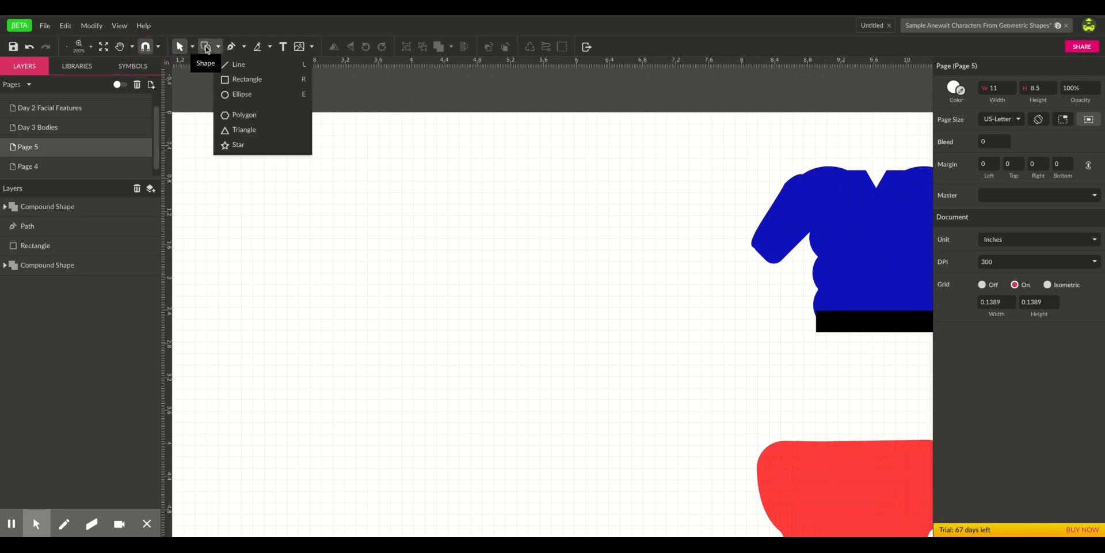
{"action": "left_click", "coordinate": [240, 81]}
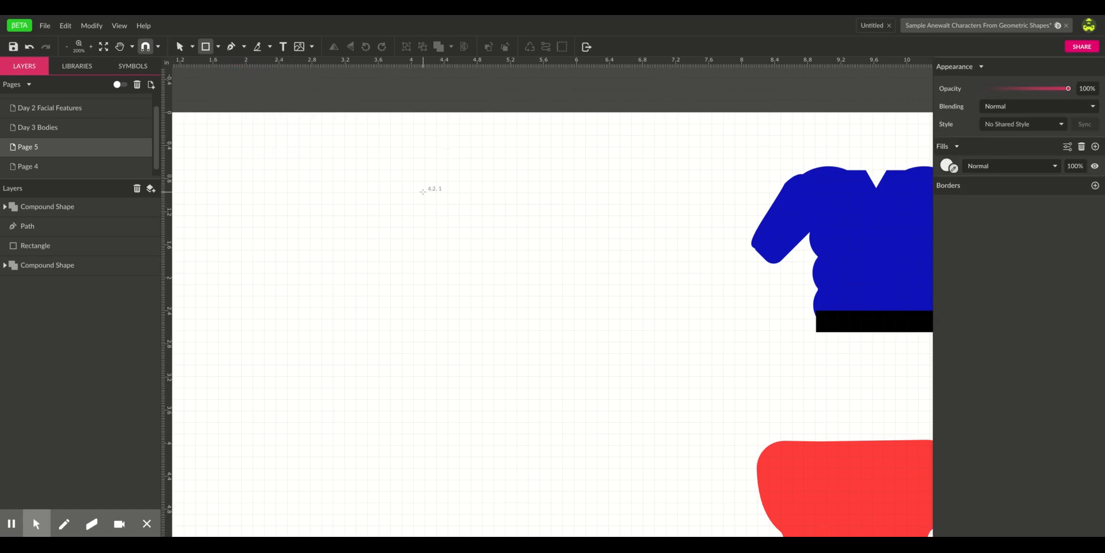
{"action": "left_click_drag", "start_coordinate": [367, 180], "coordinate": [516, 410]}
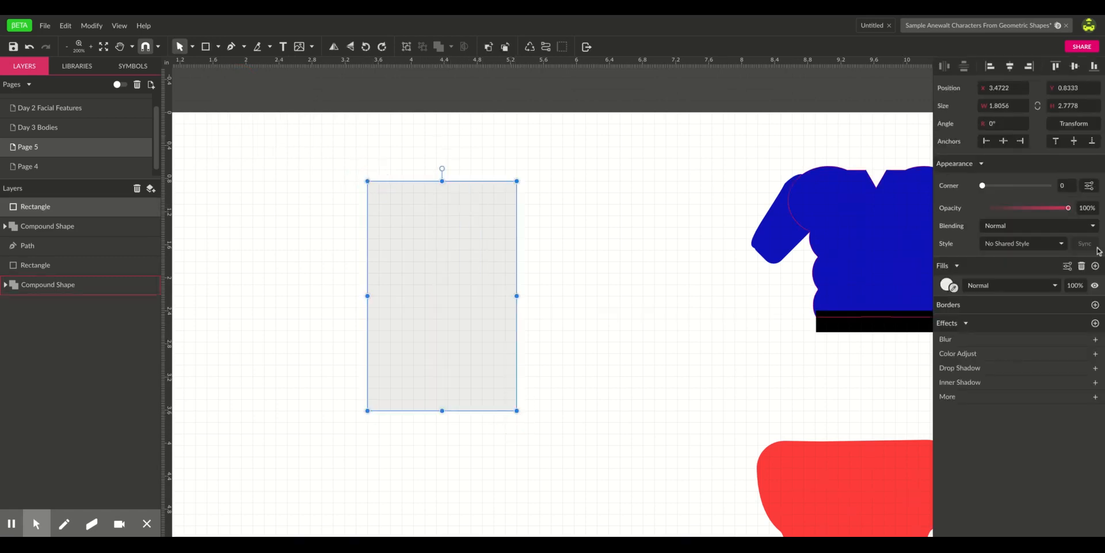
- Round the torso rectangle's corners to about 0.33 and move it to about X 3.89, Y 0.97 in
{"action": "left_click", "coordinate": [983, 186]}
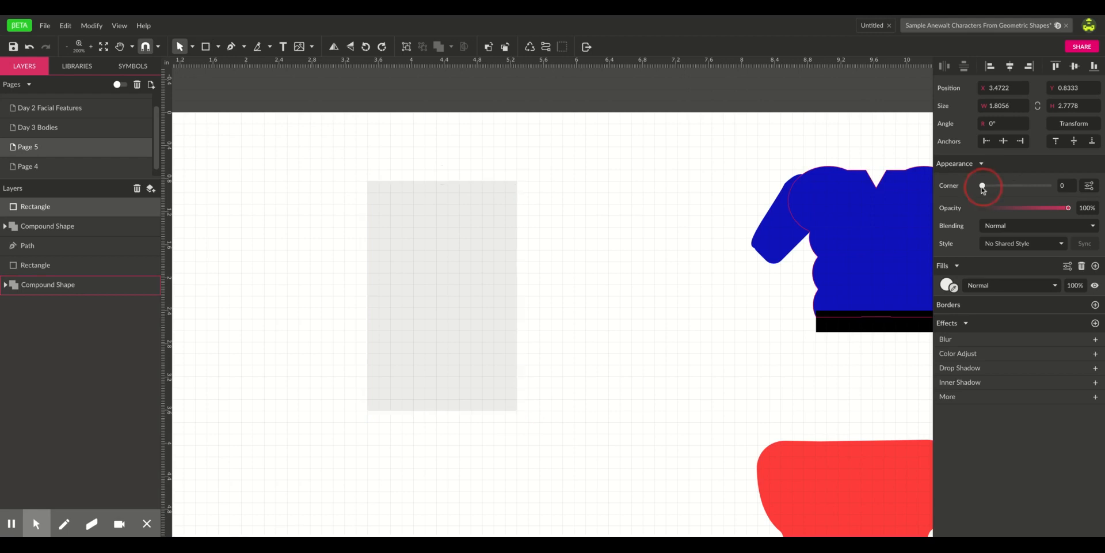
{"action": "left_click_drag", "start_coordinate": [1043, 185], "coordinate": [1007, 185]}
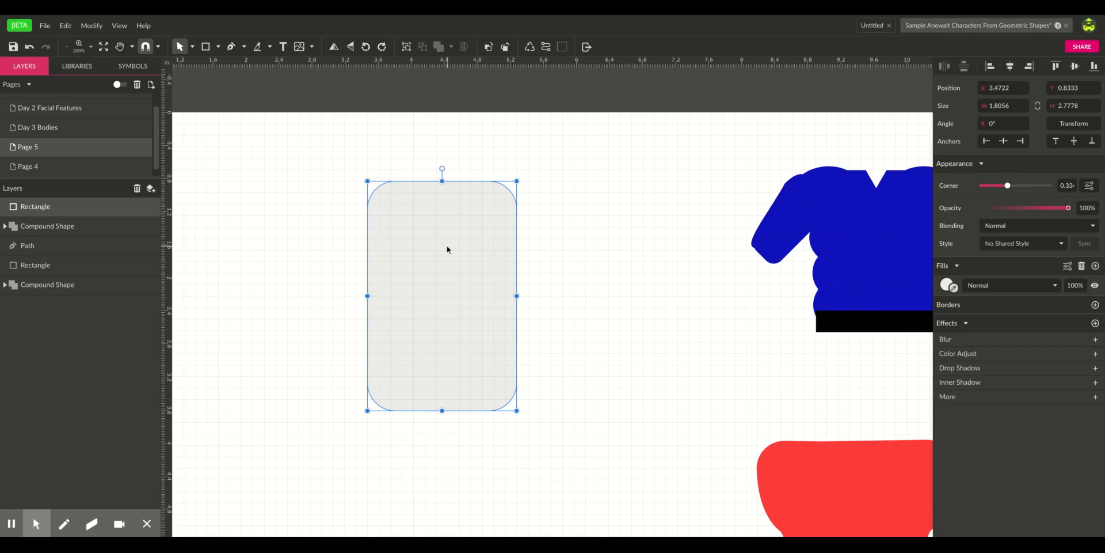
{"action": "left_click_drag", "start_coordinate": [439, 235], "coordinate": [472, 247]}
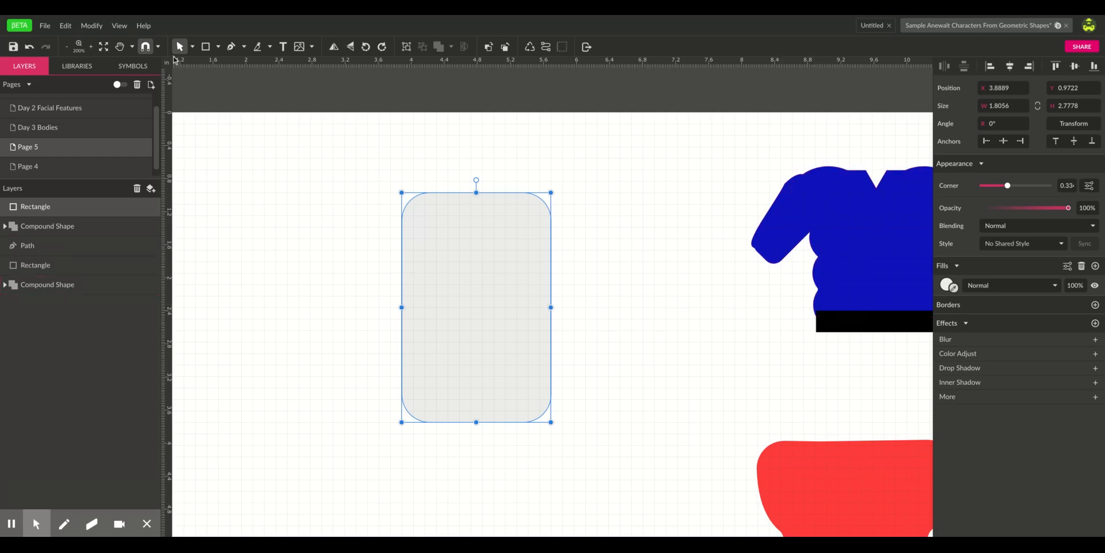
- Draw an ellipse about 0.83 × 0.97 in over the rectangle's upper-left corner and place a copy directly below it
{"action": "left_click", "coordinate": [218, 47]}
{"action": "left_click", "coordinate": [242, 94]}
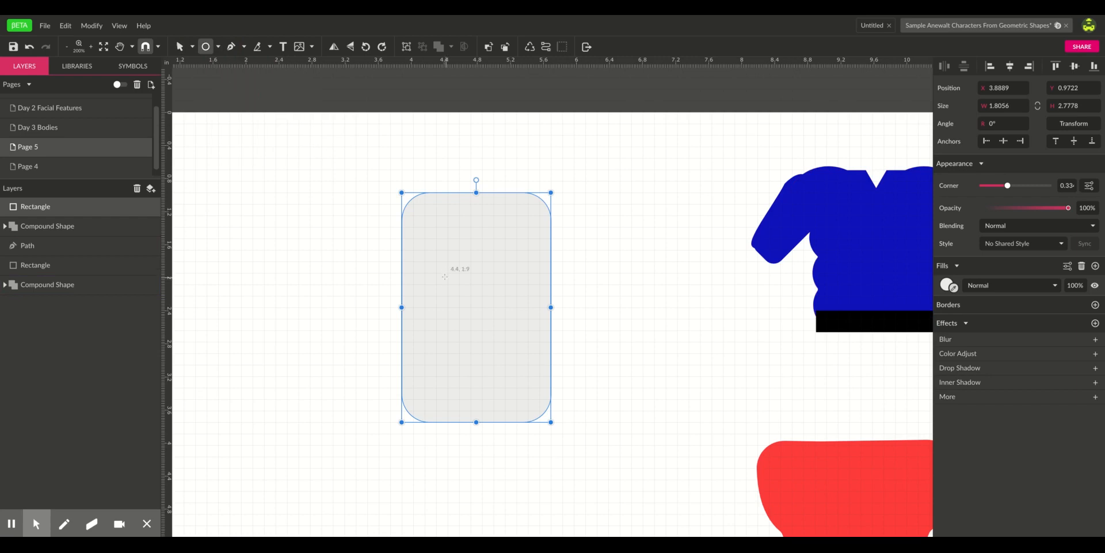
{"action": "left_click_drag", "start_coordinate": [447, 271], "coordinate": [379, 192]}
{"action": "left_click_drag", "start_coordinate": [436, 255], "coordinate": [425, 305]}
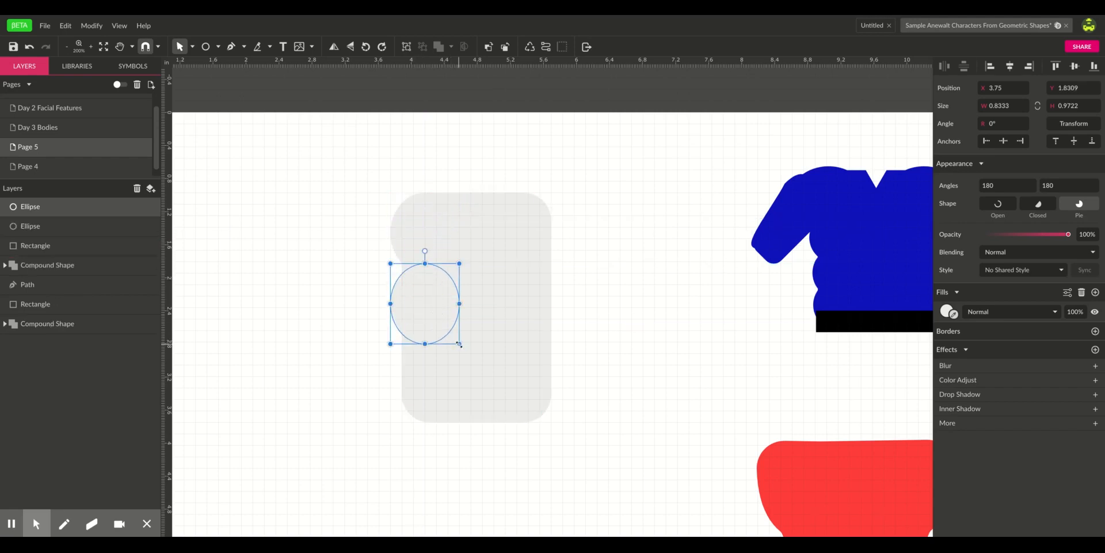
- Shrink the lower ellipse copy and enlarge the upper ellipse to about 0.97 × 1.13 in
{"action": "left_click_drag", "start_coordinate": [459, 344], "coordinate": [435, 316]}
{"action": "left_click", "coordinate": [426, 233]}
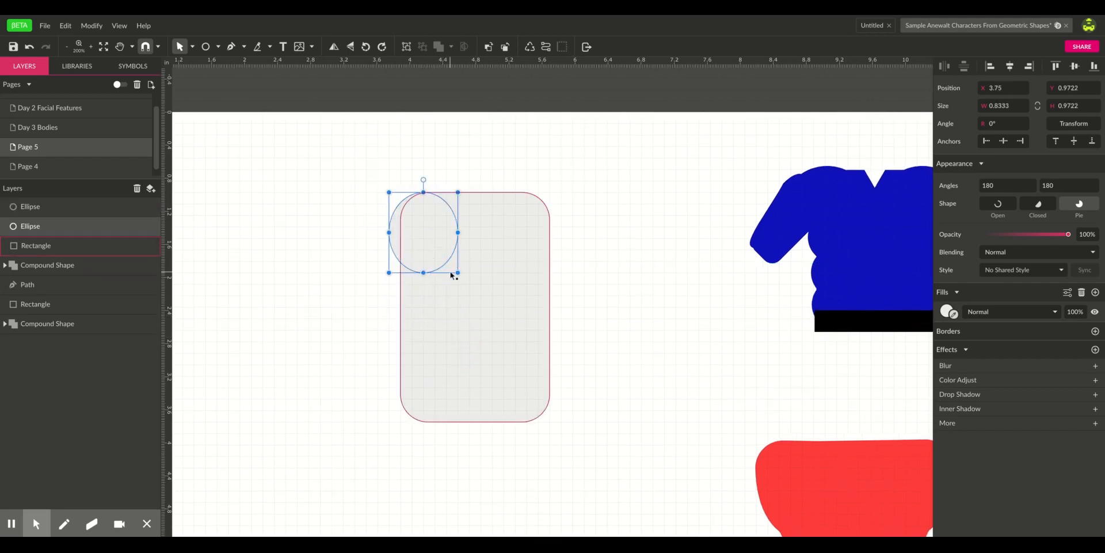
{"action": "left_click_drag", "start_coordinate": [457, 272], "coordinate": [414, 308]}
- Stack the small ellipse and two copies of it down the rectangle's left edge beneath the large ellipse
{"action": "left_click", "coordinate": [424, 295]}
{"action": "left_click_drag", "start_coordinate": [418, 310], "coordinate": [413, 402]}
{"action": "left_click", "coordinate": [419, 309]}
{"action": "left_click_drag", "start_coordinate": [412, 354], "coordinate": [412, 354]}
{"action": "left_click", "coordinate": [616, 323]}
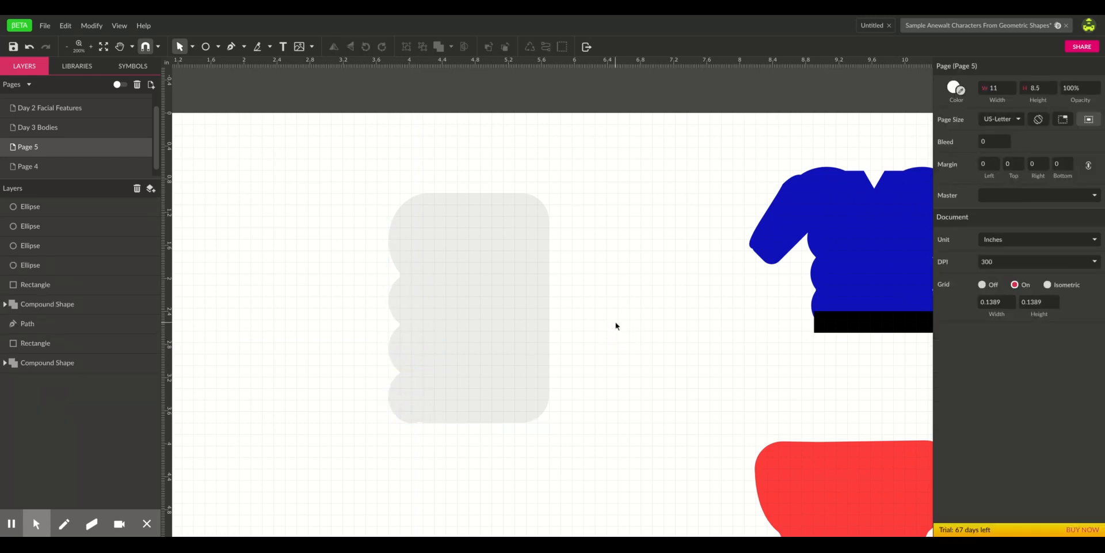
- Widen the top ellipse outward to about X 3.61 in and unite the four ellipses and the rectangle into one compound shape
{"action": "left_click", "coordinate": [394, 238]}
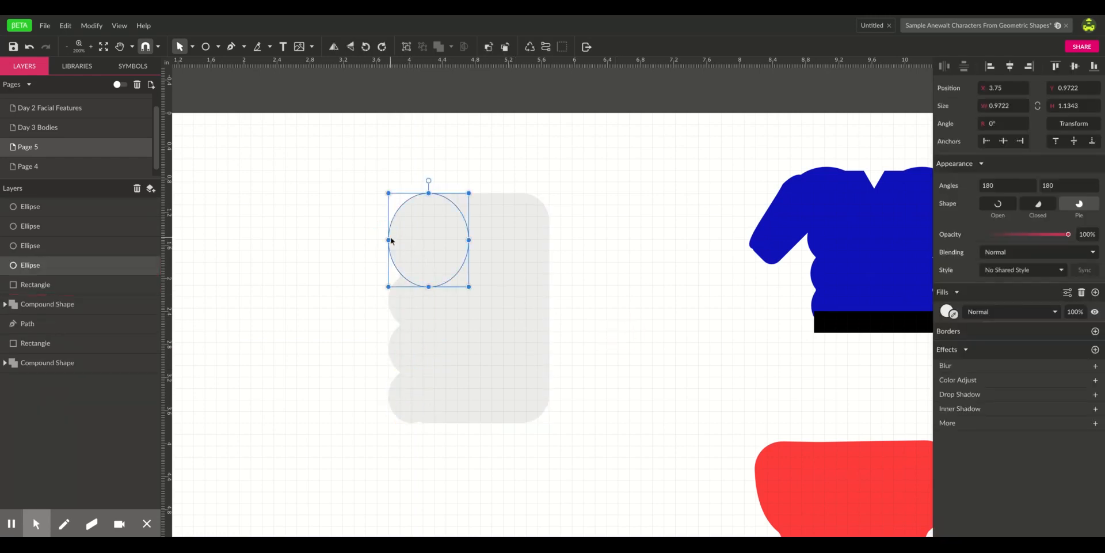
{"action": "left_click_drag", "start_coordinate": [389, 240], "coordinate": [389, 241]}
{"action": "left_click", "coordinate": [609, 280]}
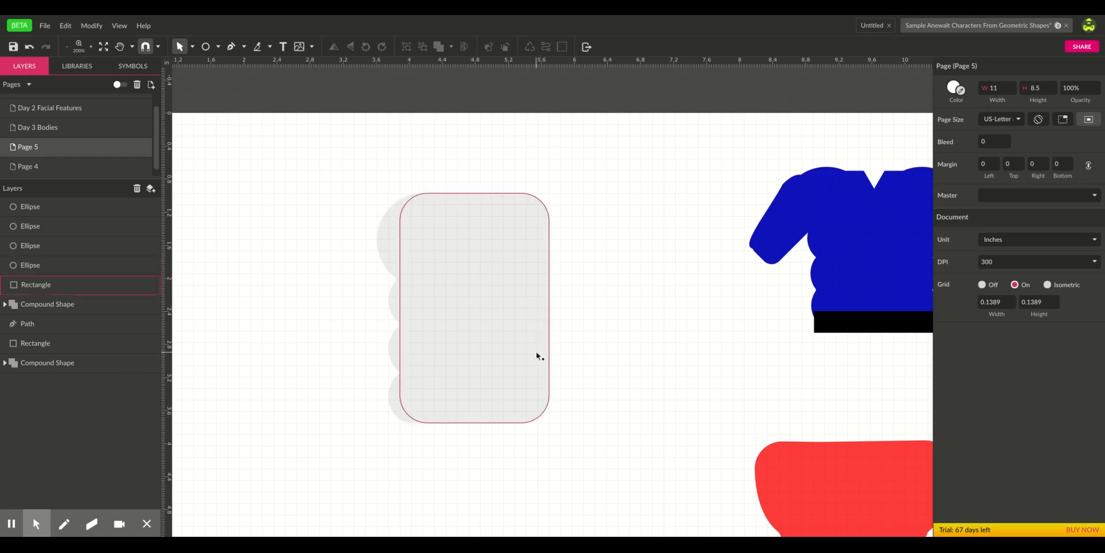
{"action": "left_click_drag", "start_coordinate": [342, 170], "coordinate": [475, 448]}
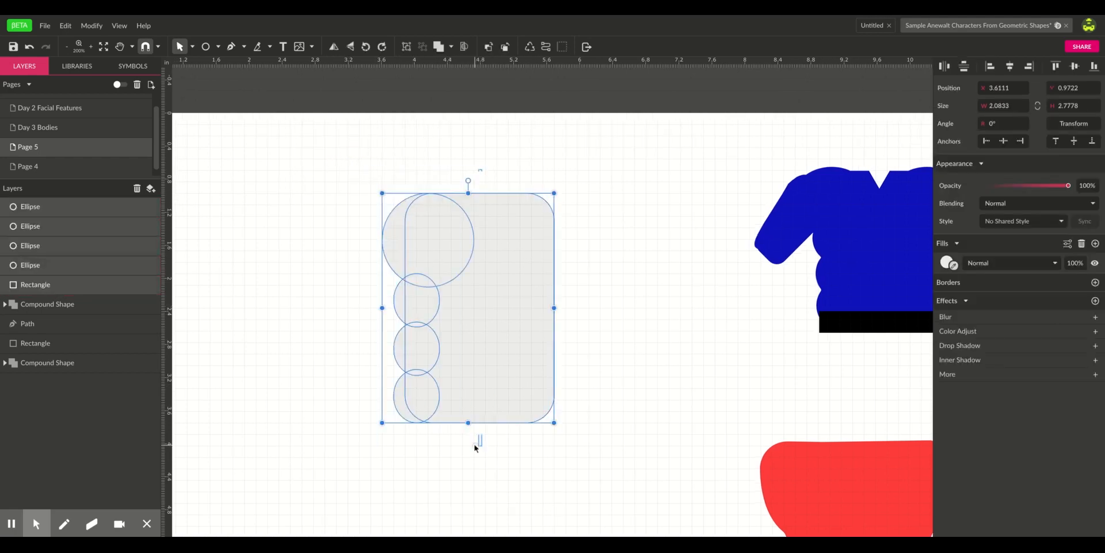
{"action": "left_click", "coordinate": [439, 48]}
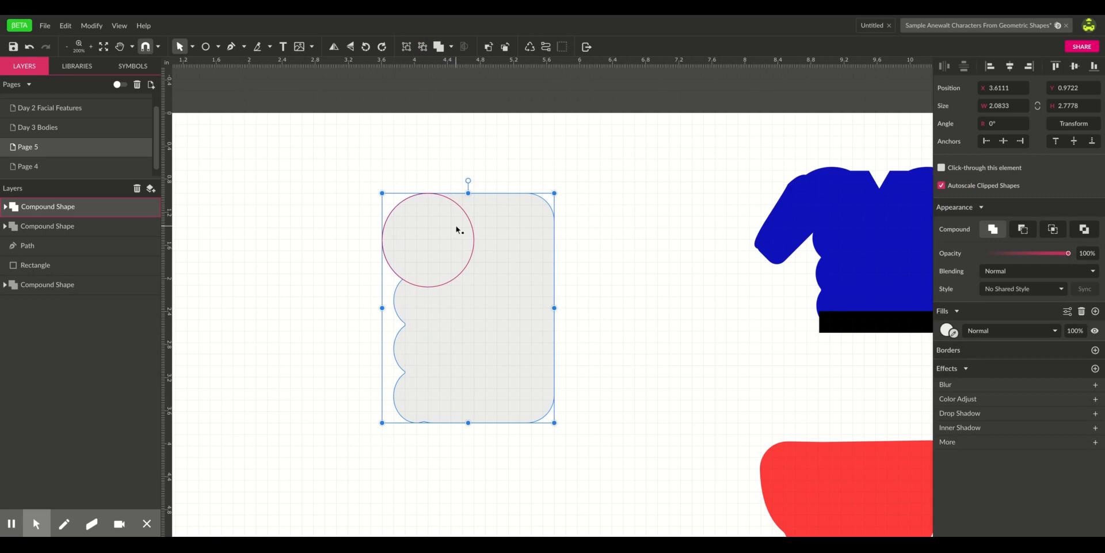
- Duplicate the united shape, flip the copy horizontally and shift it right to form a symmetrical muscular torso
{"action": "key", "text": "ctrl+d"}
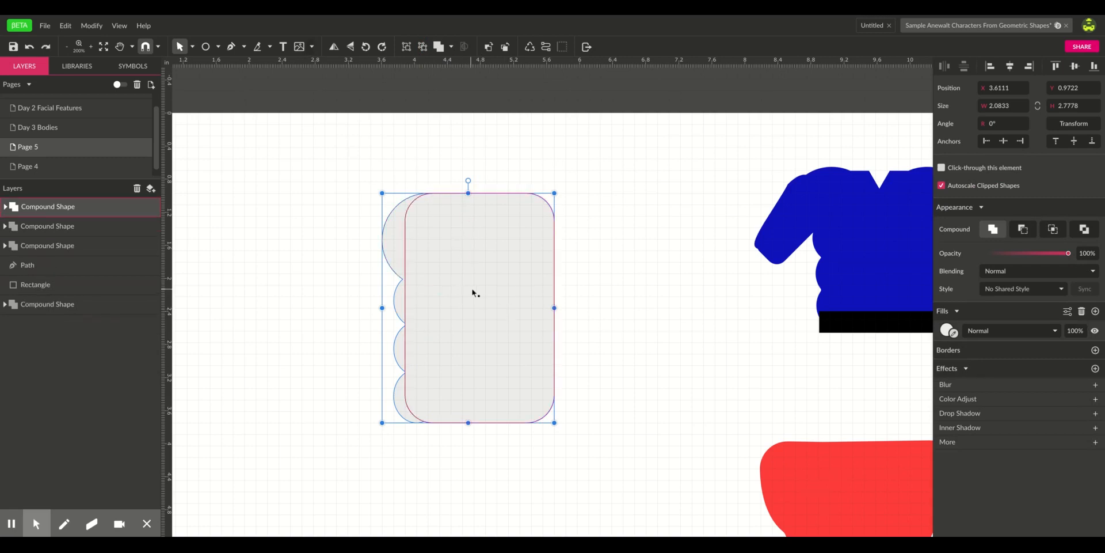
{"action": "left_click", "coordinate": [335, 50]}
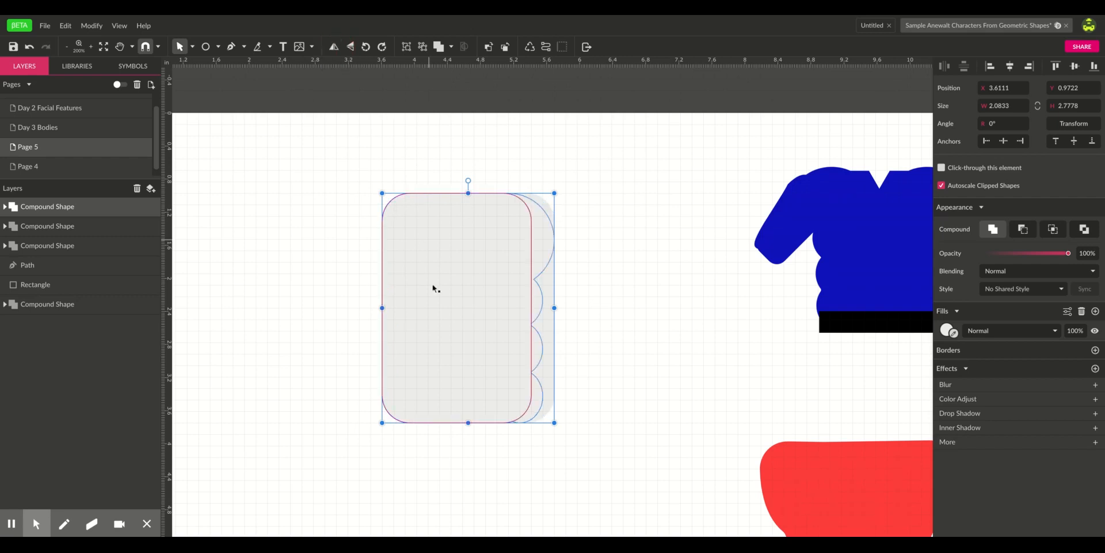
{"action": "left_click_drag", "start_coordinate": [433, 388], "coordinate": [479, 392]}
{"action": "left_click", "coordinate": [713, 373]}
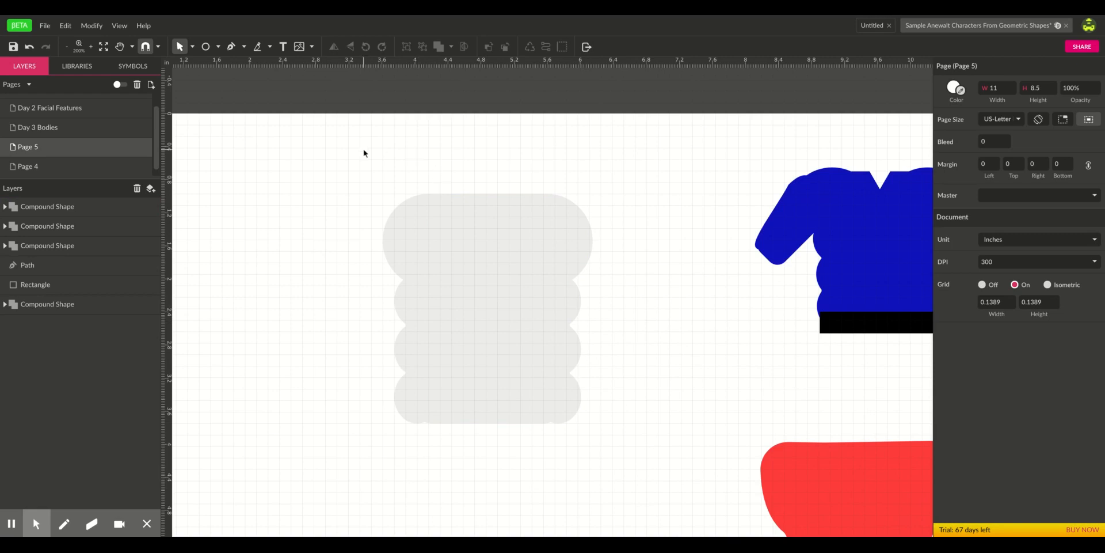
- Unite the two torso halves into one shape and draw a circle overlapping the centre of its upper edge, topping out at about Y 0.42 in
{"action": "left_click_drag", "start_coordinate": [364, 149], "coordinate": [576, 397]}
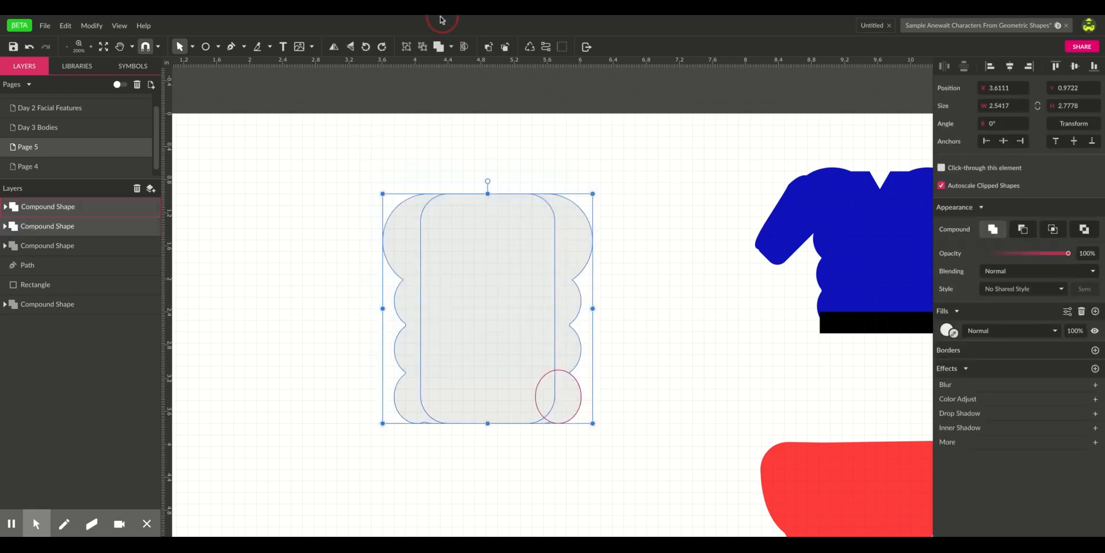
{"action": "left_click", "coordinate": [440, 50]}
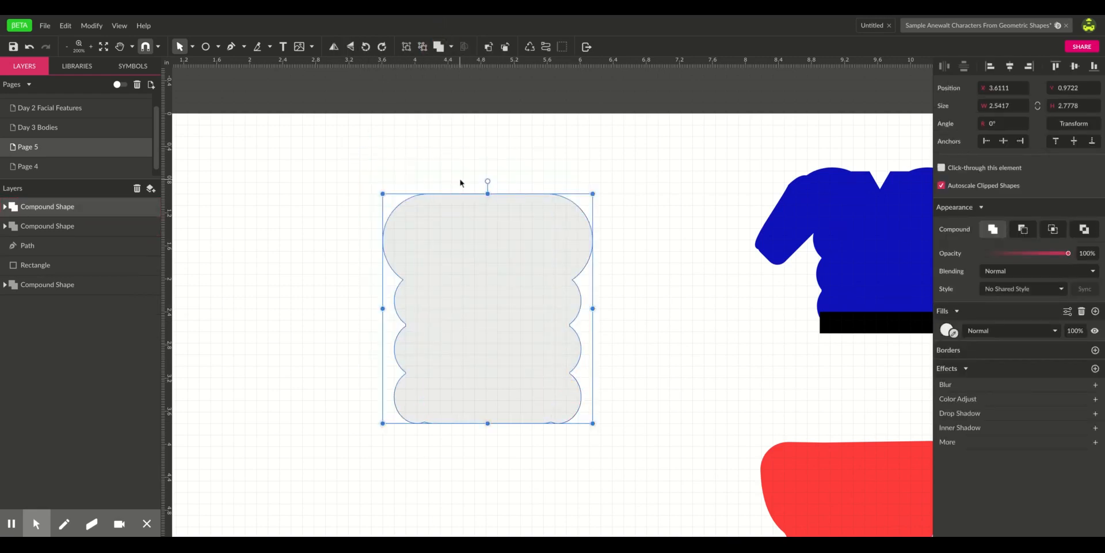
{"action": "left_click", "coordinate": [218, 48]}
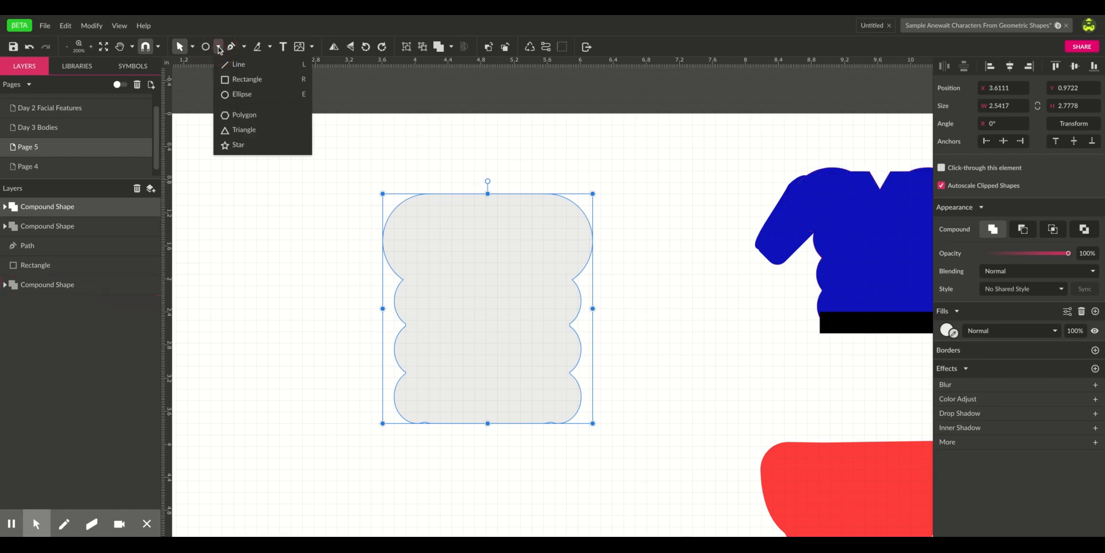
{"action": "left_click", "coordinate": [238, 96]}
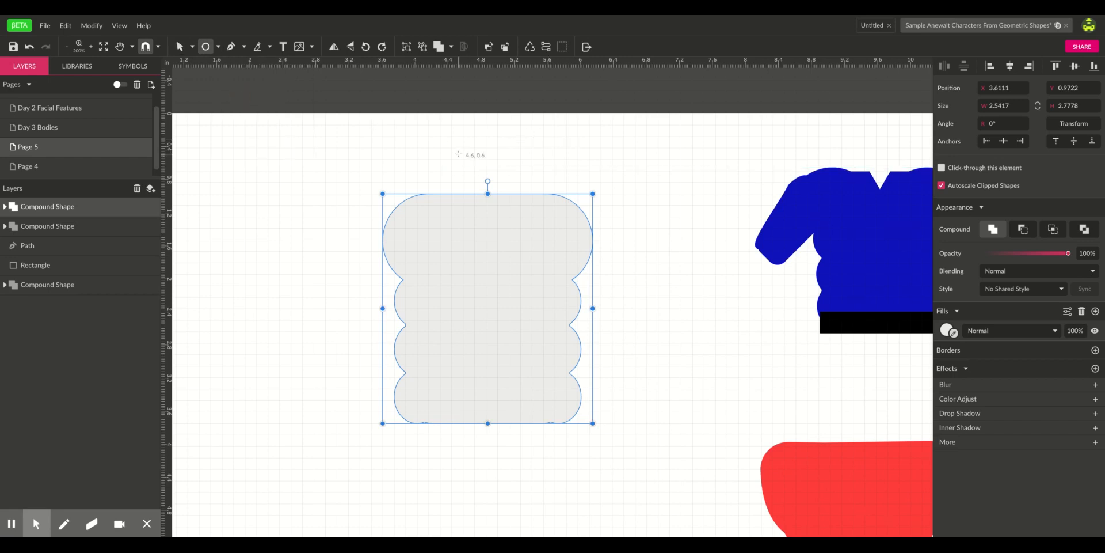
{"action": "left_click_drag", "start_coordinate": [458, 154], "coordinate": [526, 219]}
{"action": "mouse_move", "coordinate": [496, 175]}
{"action": "left_mouse_down"}
{"action": "mouse_move", "coordinate": [484, 175]}
{"action": "mouse_move", "coordinate": [498, 175]}
{"action": "left_mouse_up"}
{"action": "left_click", "coordinate": [610, 153]}
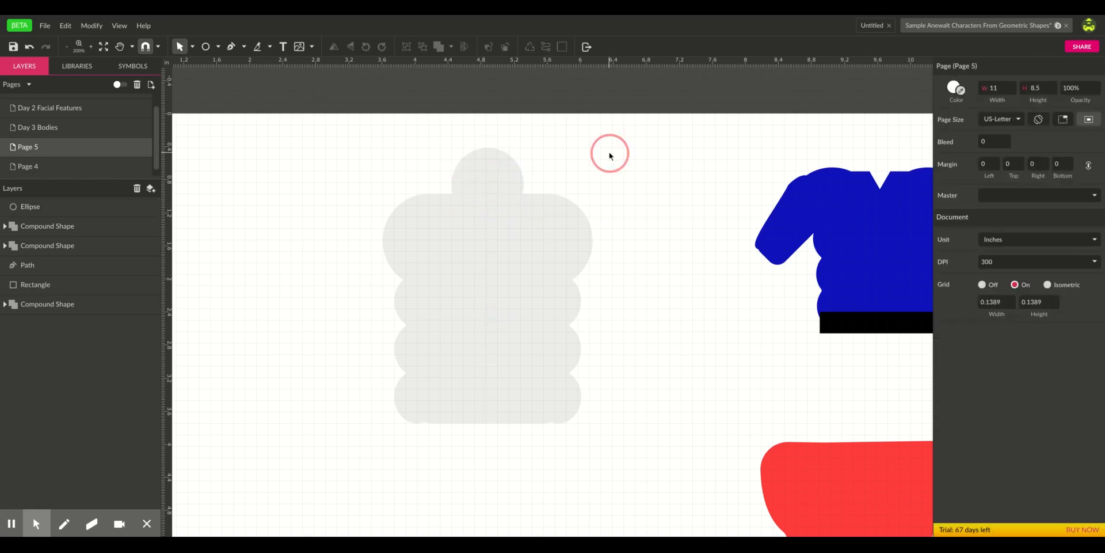
- Subtract the circle from the torso to cut a round neckline, and fill the torso with the blue of the existing shirt
{"action": "left_click_drag", "start_coordinate": [432, 147], "coordinate": [520, 231]}
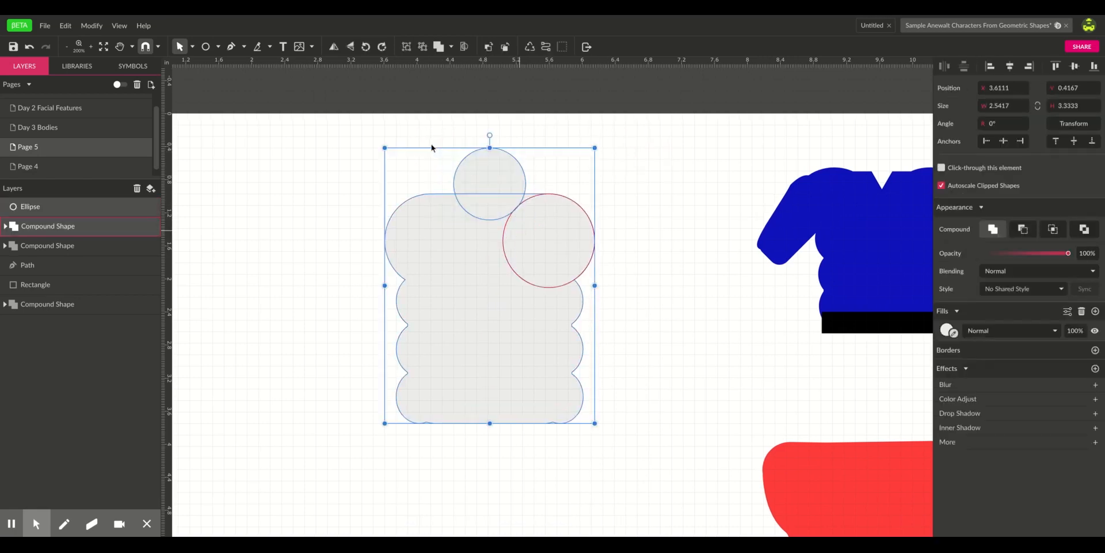
{"action": "left_click", "coordinate": [452, 48]}
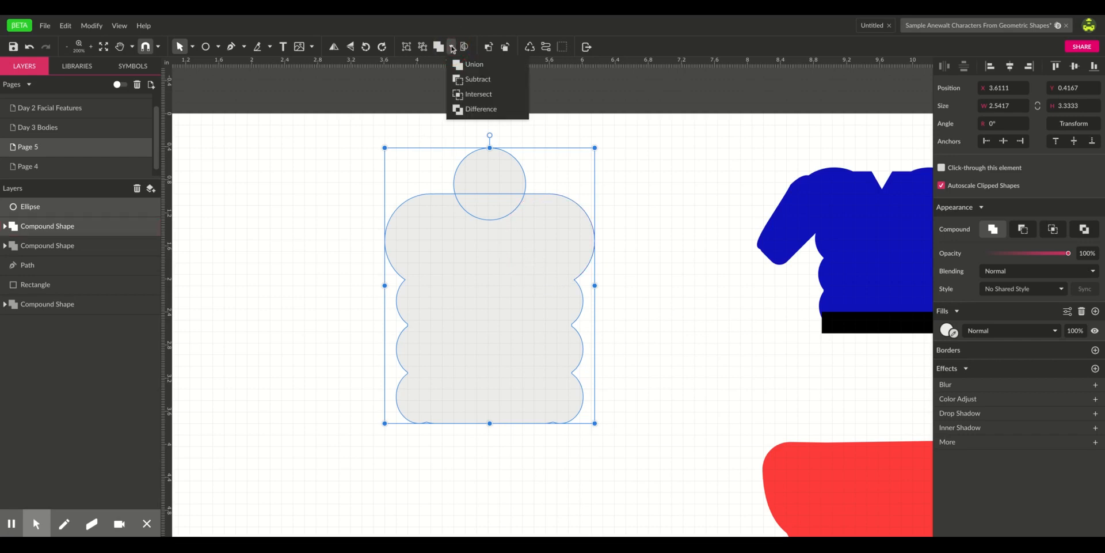
{"action": "left_click", "coordinate": [473, 81]}
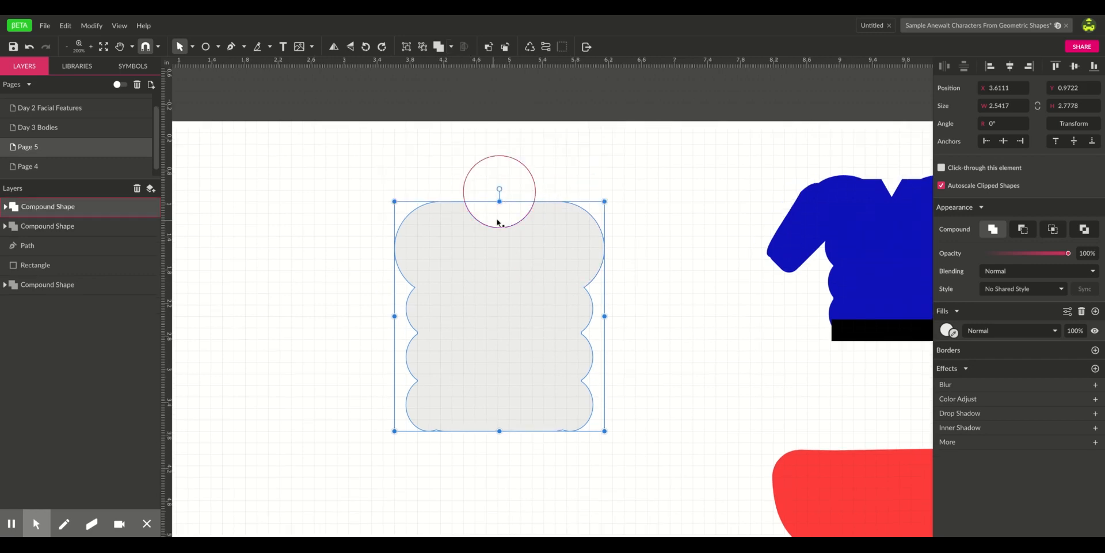
{"action": "left_click", "coordinate": [954, 334]}
{"action": "left_click", "coordinate": [887, 267]}
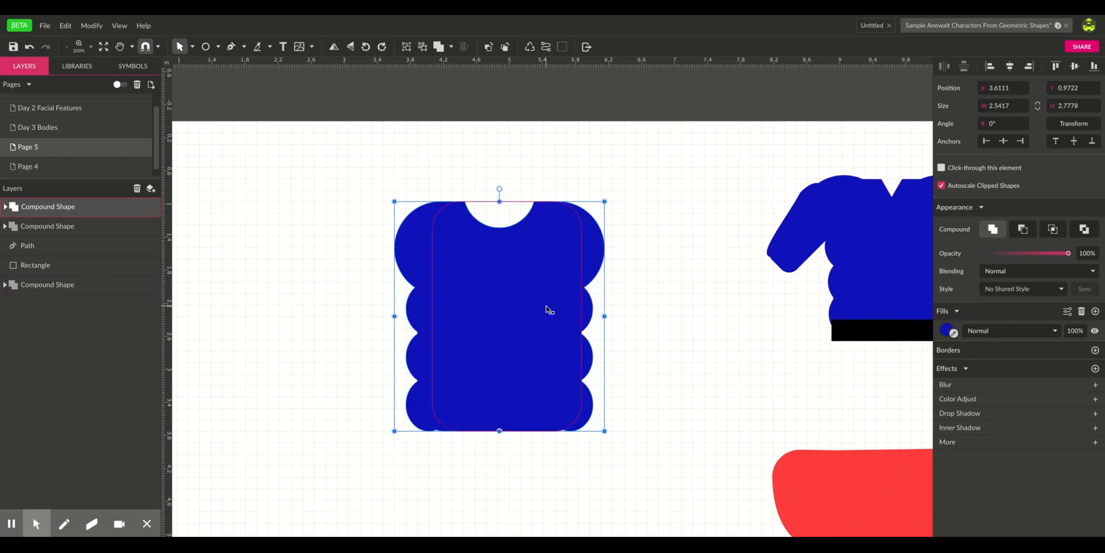
- Shrink the blue torso to about 1.91 × 2.08 in and move it to about X 4.72, Y 0.83 in
{"action": "left_click_drag", "start_coordinate": [604, 431], "coordinate": [536, 375]}
{"action": "left_click_drag", "start_coordinate": [489, 321], "coordinate": [580, 309]}
{"action": "key", "text": "h"}
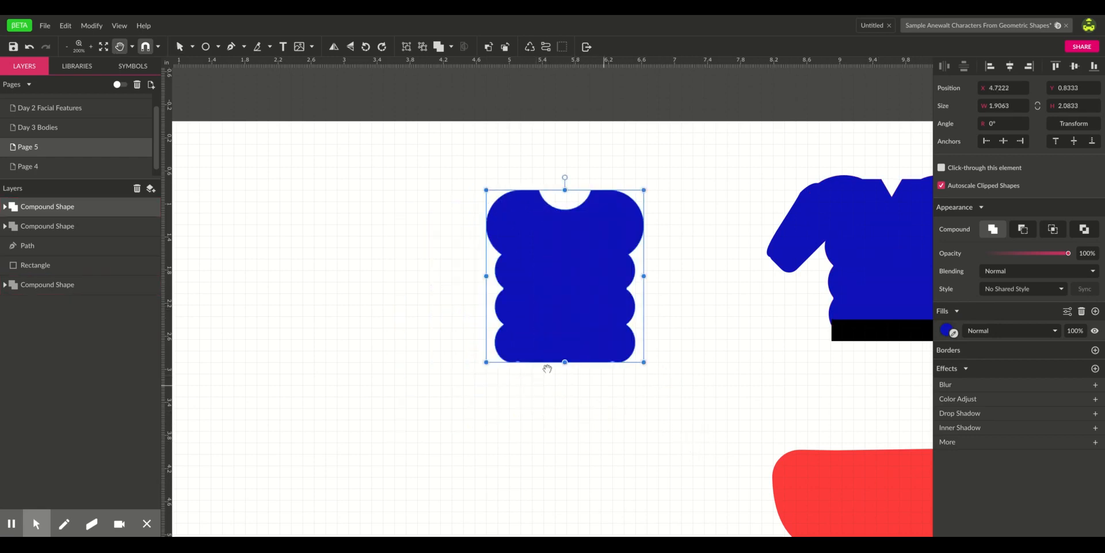
{"action": "key", "text": "v"}
- Create a rounded rectangle about 1.81 × 2.78 in beside the blue torso, at about X 2.08, Y 0.83 in
{"action": "left_click", "coordinate": [206, 49]}
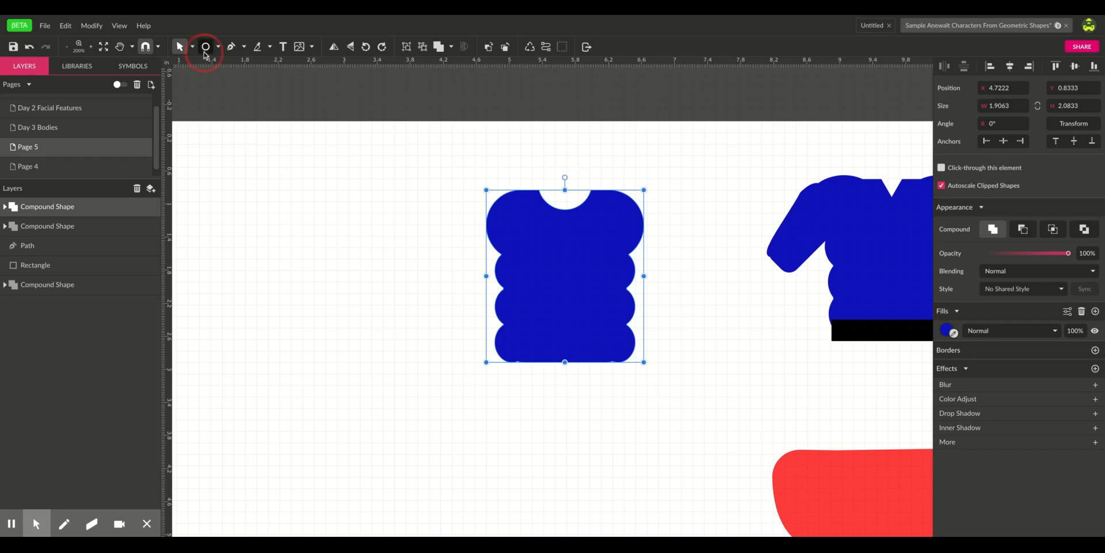
{"action": "left_click", "coordinate": [218, 46]}
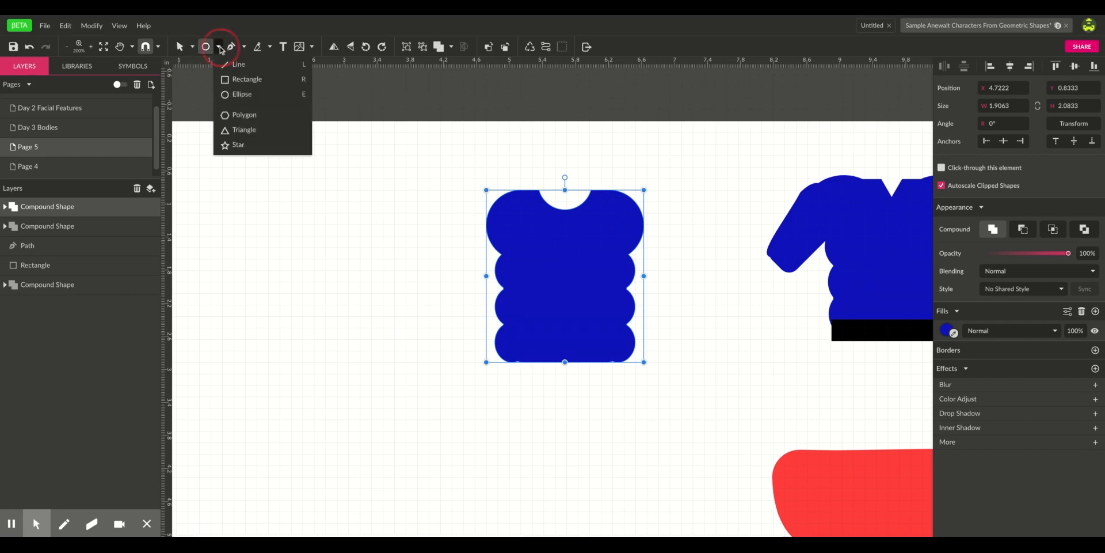
{"action": "left_click", "coordinate": [254, 81]}
{"action": "left_click_drag", "start_coordinate": [295, 185], "coordinate": [363, 340]}
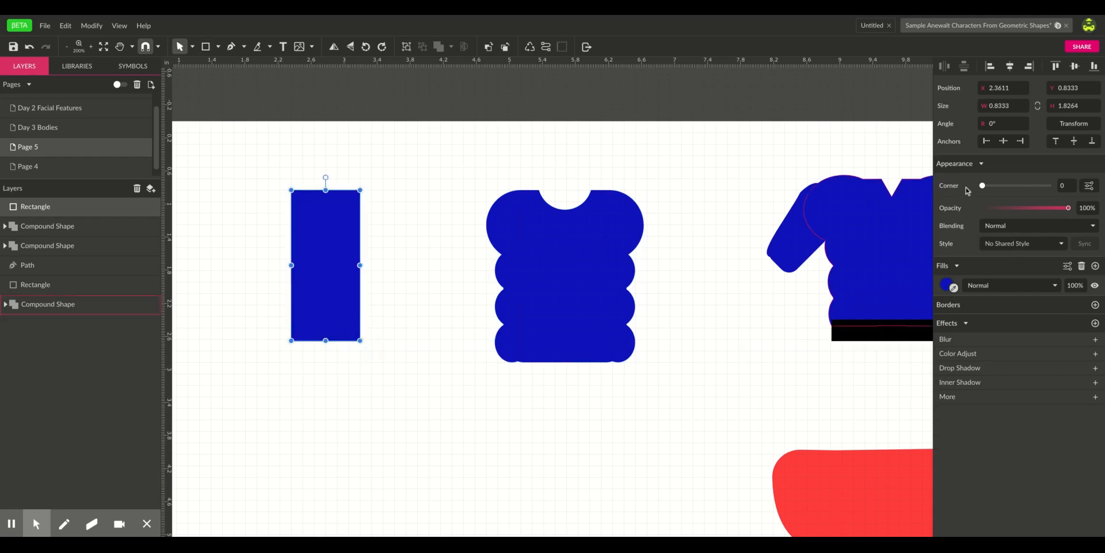
{"action": "left_click_drag", "start_coordinate": [984, 187], "coordinate": [1017, 186]}
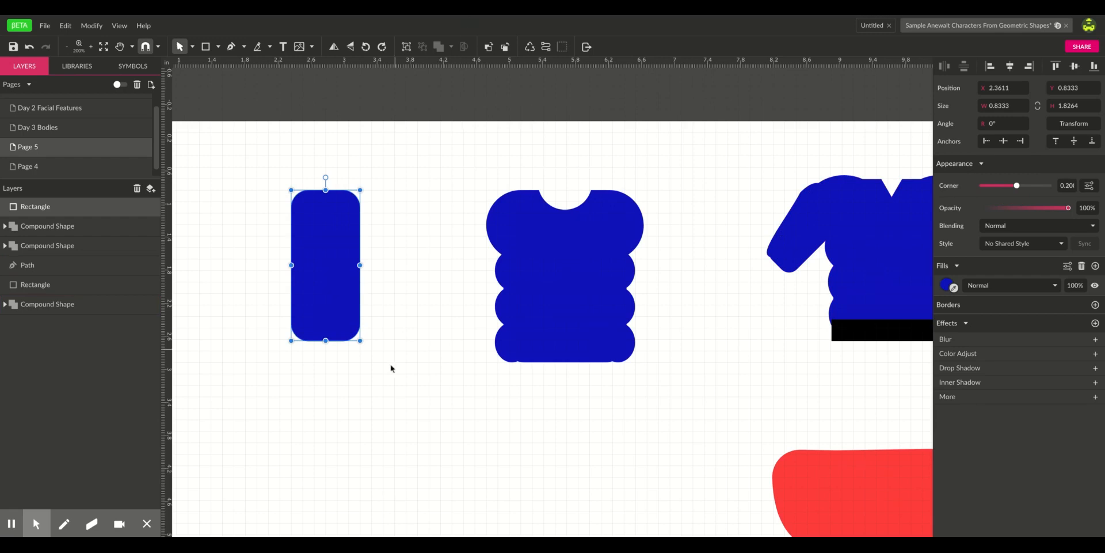
{"action": "left_click_drag", "start_coordinate": [364, 343], "coordinate": [441, 419]}
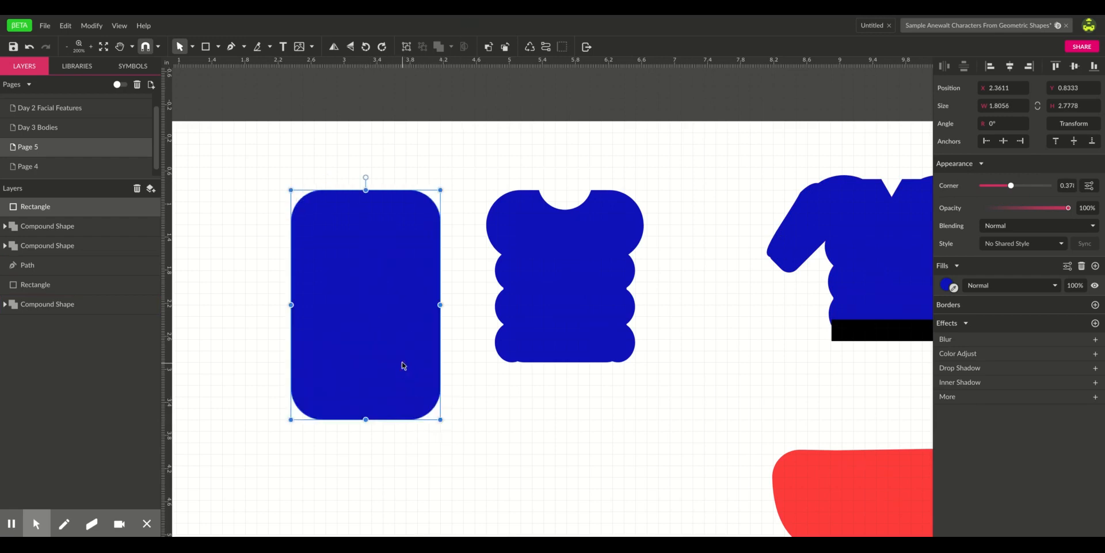
{"action": "left_click_drag", "start_coordinate": [403, 365], "coordinate": [395, 359]}
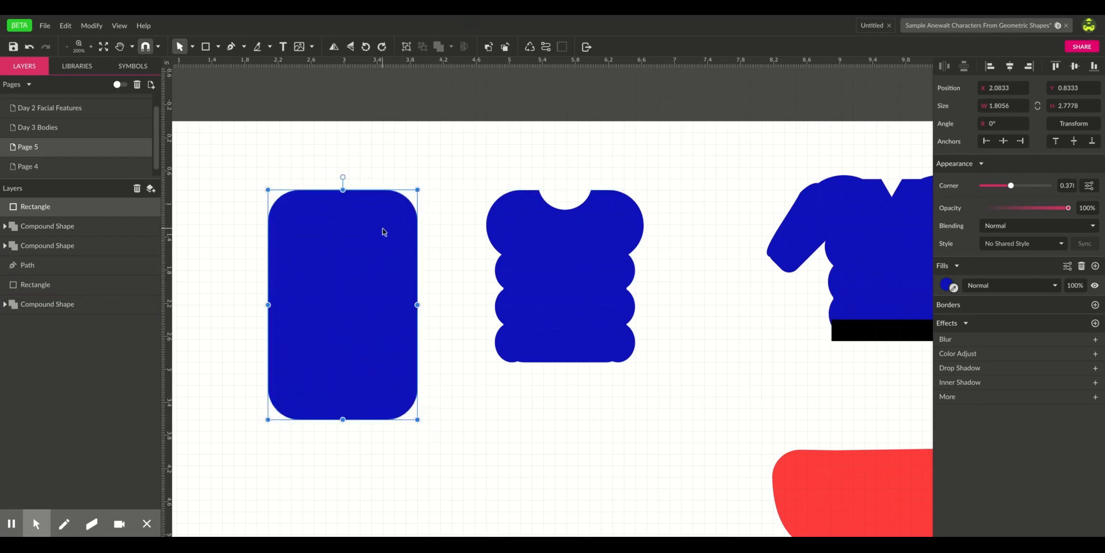
- Convert the rounded rectangle to a path and pull its upper side points outward to about X 1.81 and X 4.17 in
{"action": "left_click", "coordinate": [547, 49]}
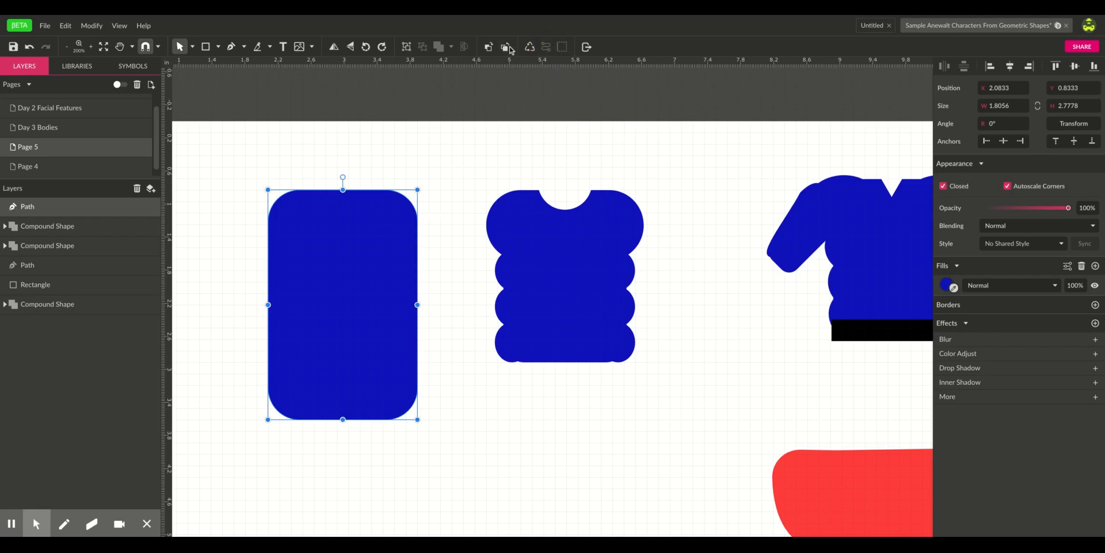
{"action": "left_click", "coordinate": [193, 49]}
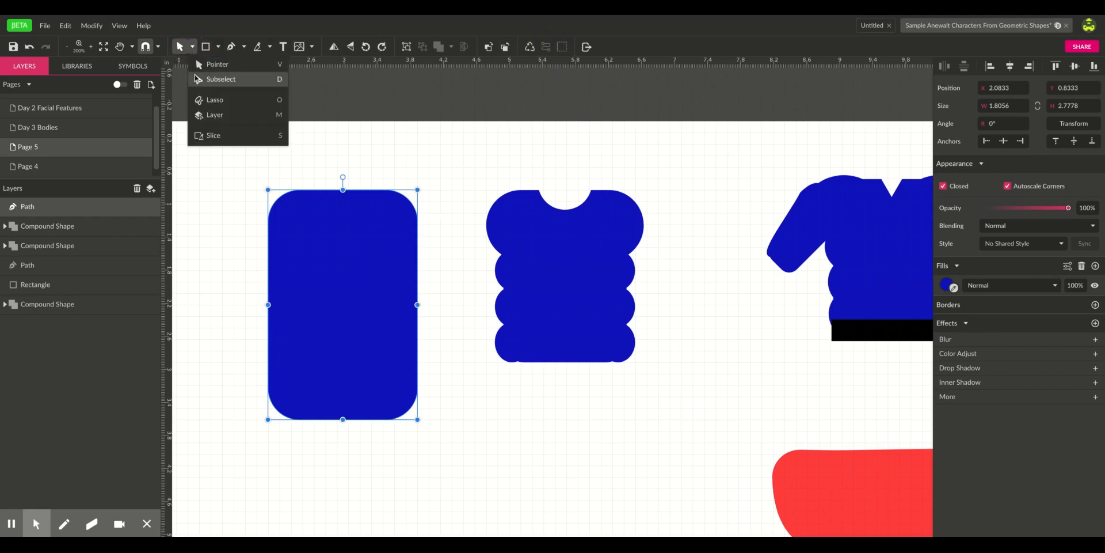
{"action": "left_click", "coordinate": [197, 79]}
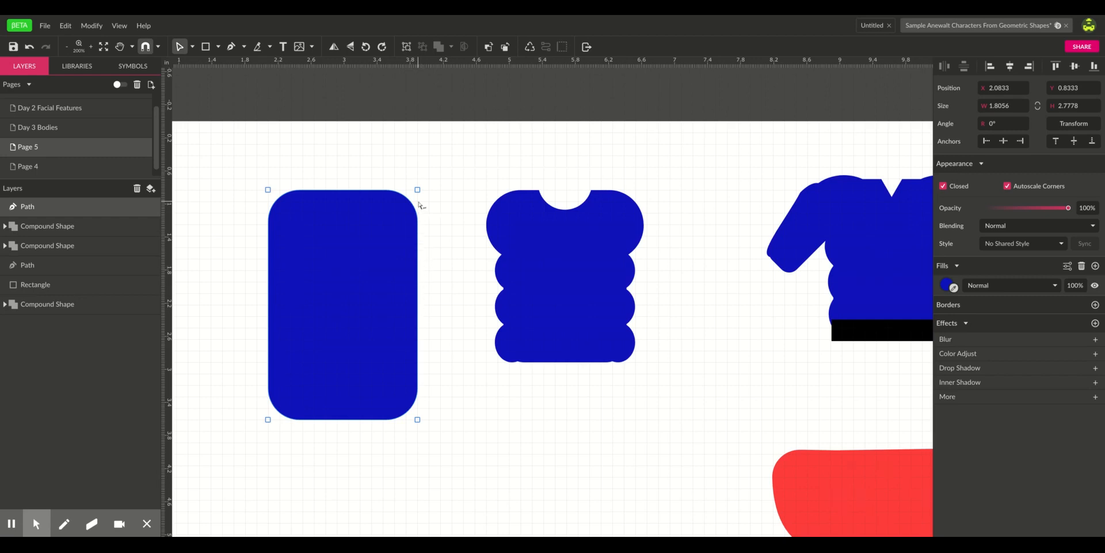
{"action": "left_click", "coordinate": [418, 224]}
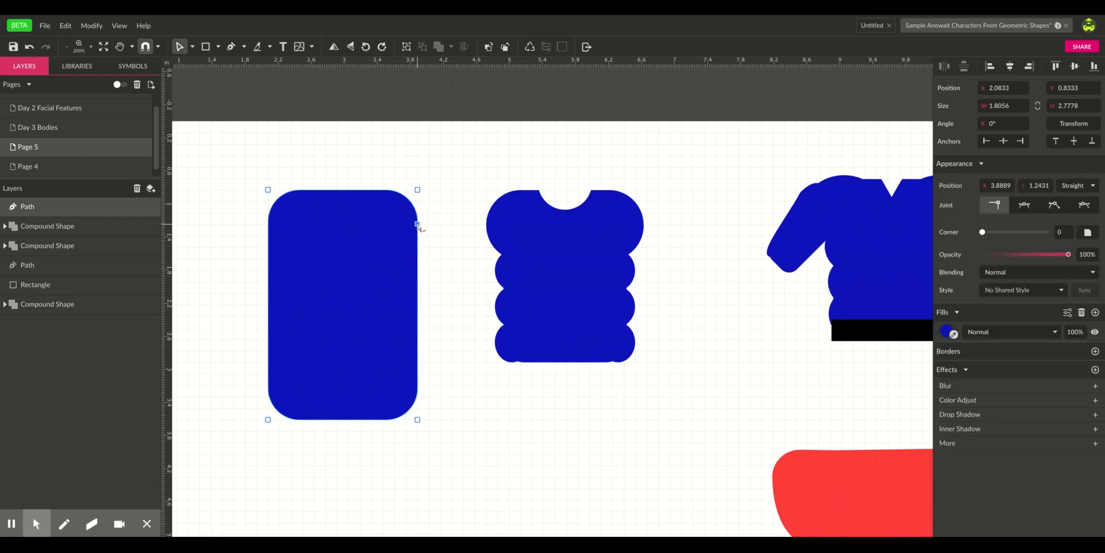
{"action": "left_click", "coordinate": [269, 225]}
{"action": "left_click_drag", "start_coordinate": [269, 224], "coordinate": [244, 222]}
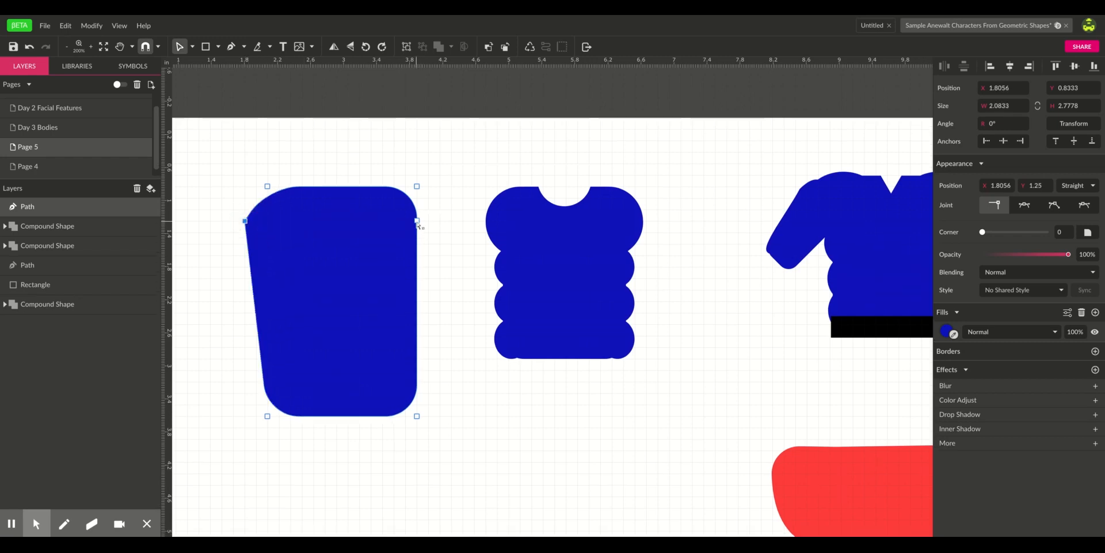
{"action": "left_click_drag", "start_coordinate": [417, 222], "coordinate": [440, 221]}
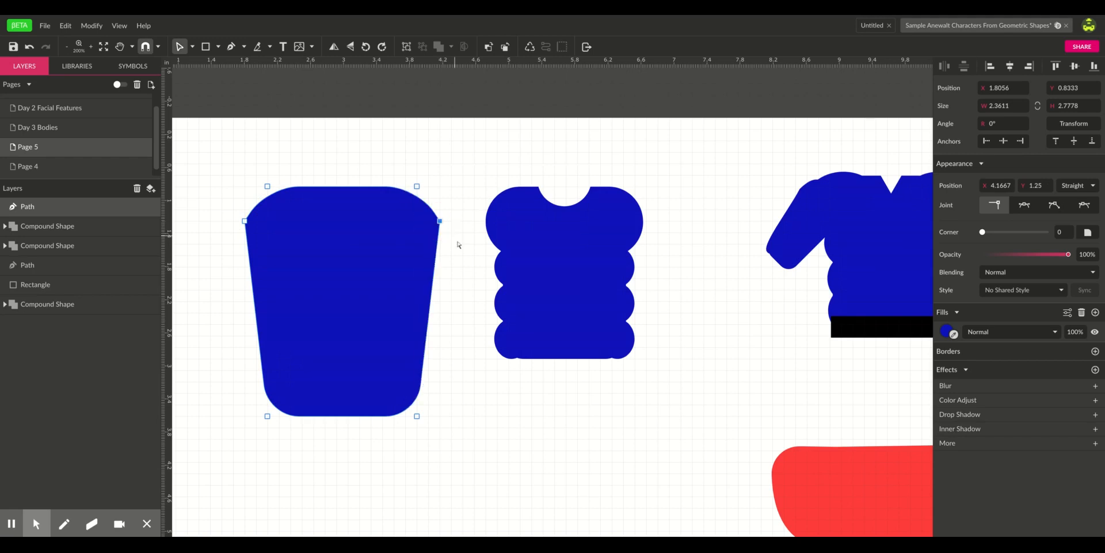
{"action": "left_click", "coordinate": [459, 244]}
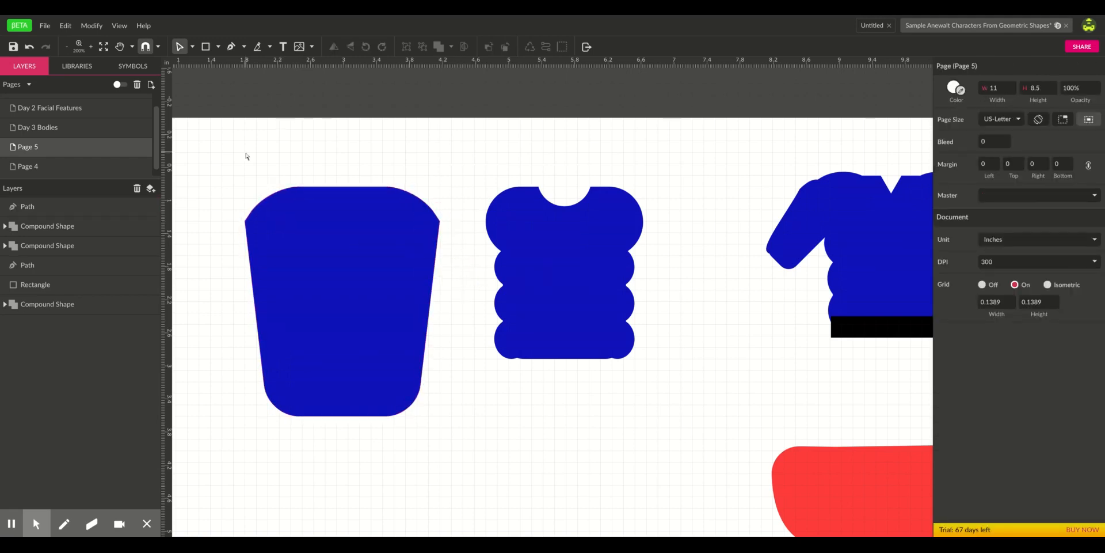
- Resize the tapered body to about 2.22 × 2.61 in and move it beneath the first torso, at about X 5, Y 3.19 in
{"action": "left_click_drag", "start_coordinate": [230, 150], "coordinate": [429, 420]}
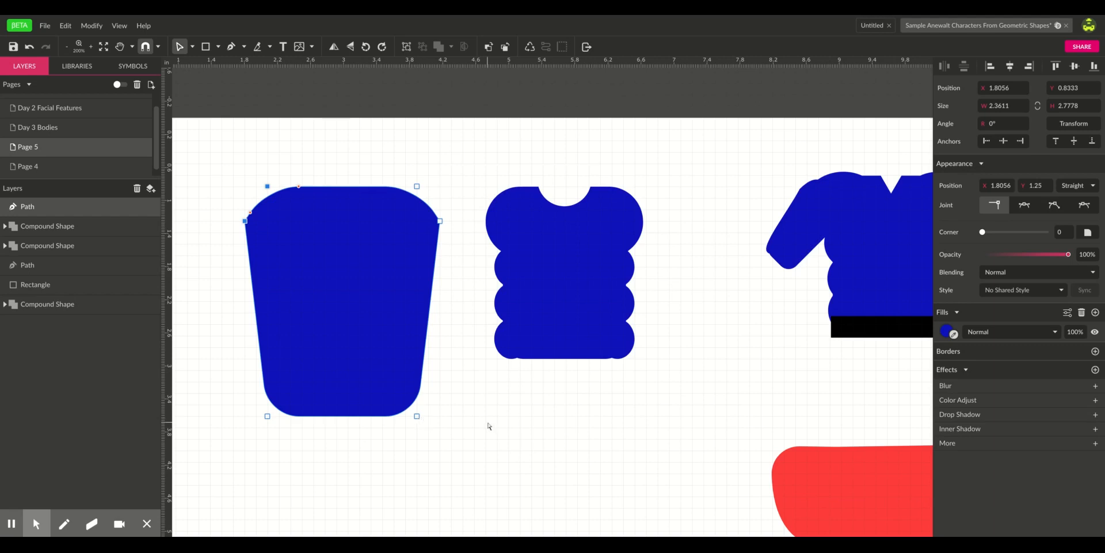
{"action": "key", "text": "Escape"}
{"action": "left_click_drag", "start_coordinate": [440, 416], "coordinate": [400, 369]}
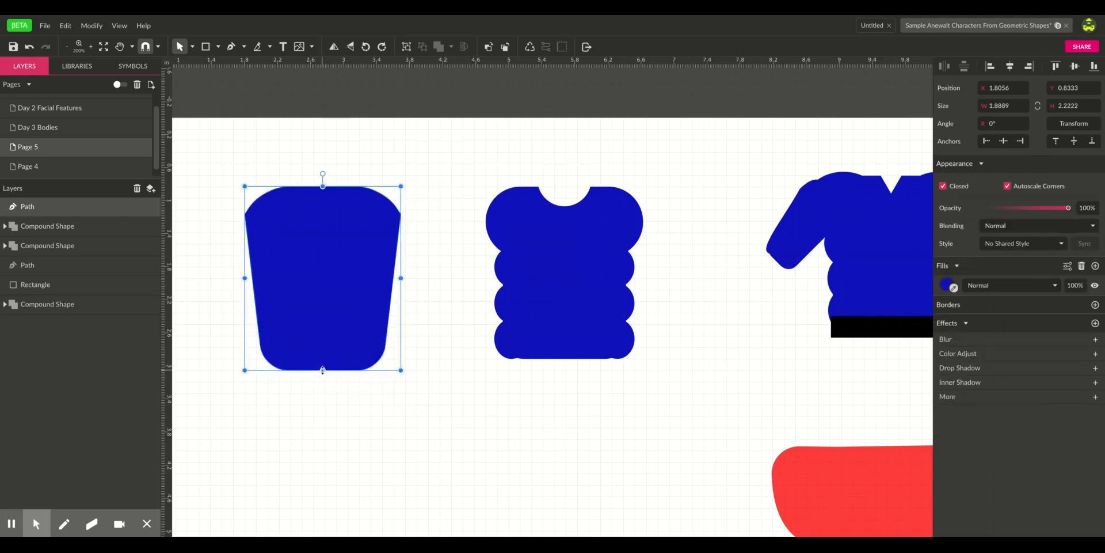
{"action": "left_click_drag", "start_coordinate": [406, 277], "coordinate": [434, 277]}
{"action": "left_click_drag", "start_coordinate": [360, 276], "coordinate": [624, 481]}
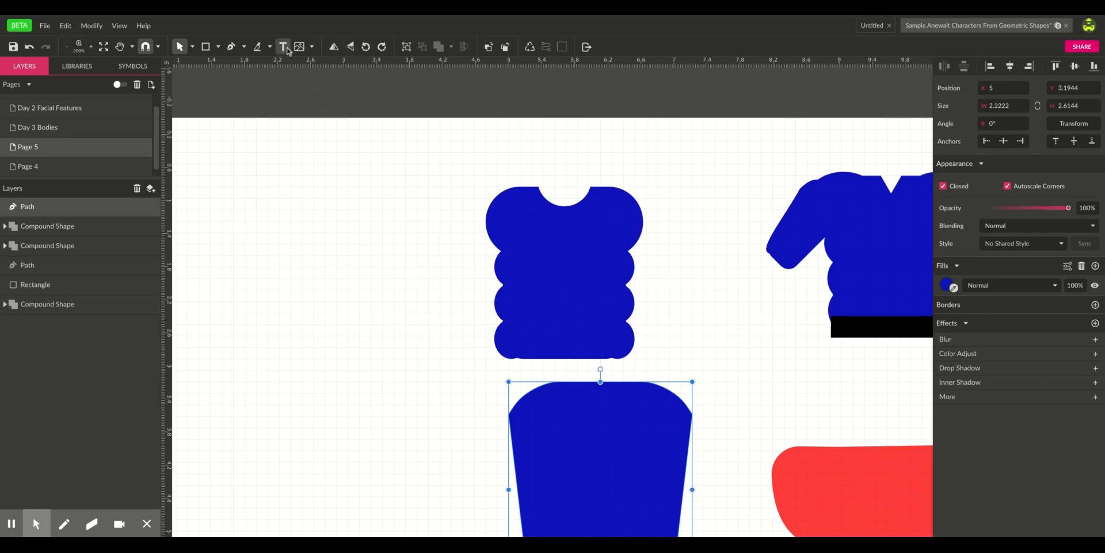
- Draw a rectangle about 0.97 × 1.94 in, round its corners to about 0.20, and place it at about X 2.22, Y 0.86 in
{"action": "left_click", "coordinate": [205, 46]}
{"action": "mouse_move", "coordinate": [233, 187]}
{"action": "left_mouse_down"}
{"action": "mouse_move", "coordinate": [287, 321]}
{"action": "mouse_move", "coordinate": [313, 347]}
{"action": "left_mouse_up"}
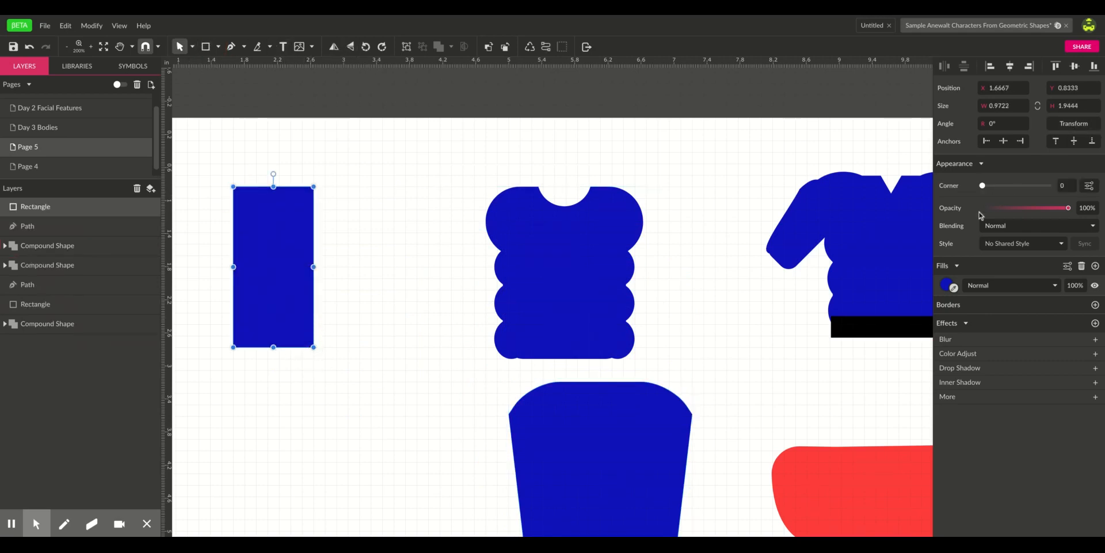
{"action": "left_click_drag", "start_coordinate": [983, 186], "coordinate": [1011, 185]}
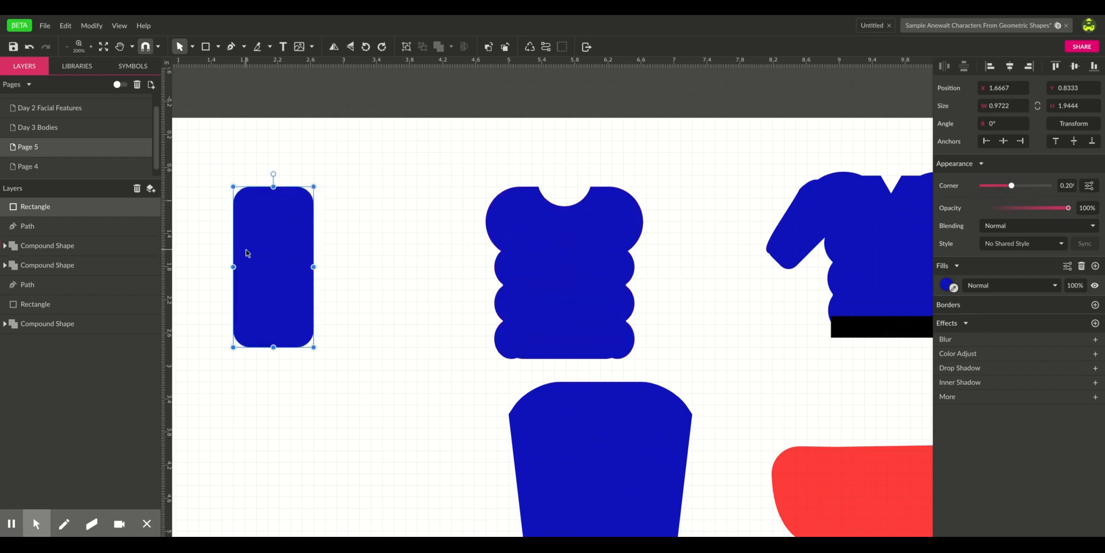
{"action": "left_click_drag", "start_coordinate": [313, 251], "coordinate": [360, 241]}
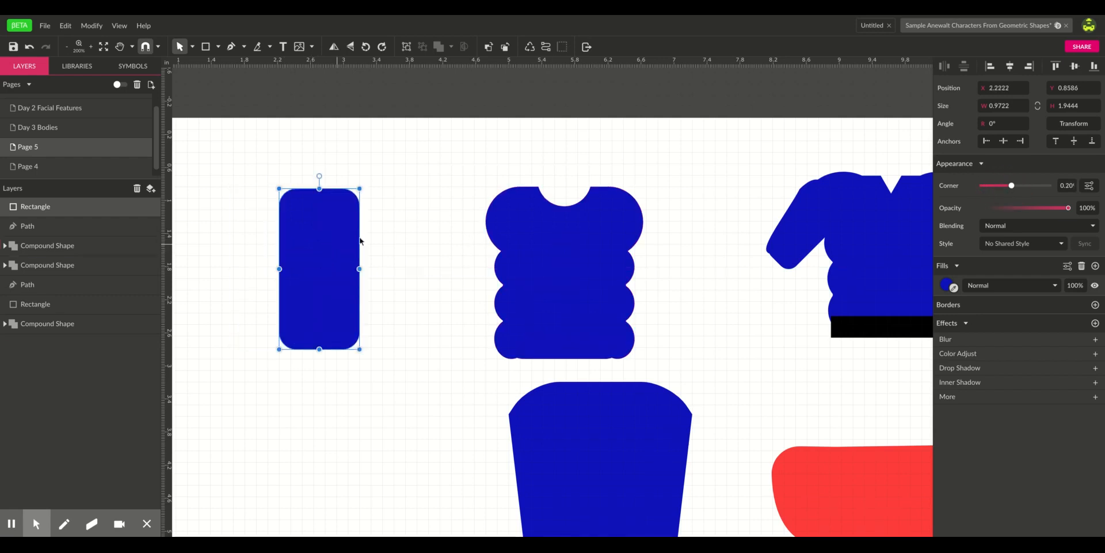
- Convert the new rounded rectangle to a path and pull its upper-left side point outward to about X 1.94, Y 1.25 in
{"action": "left_click", "coordinate": [545, 47]}
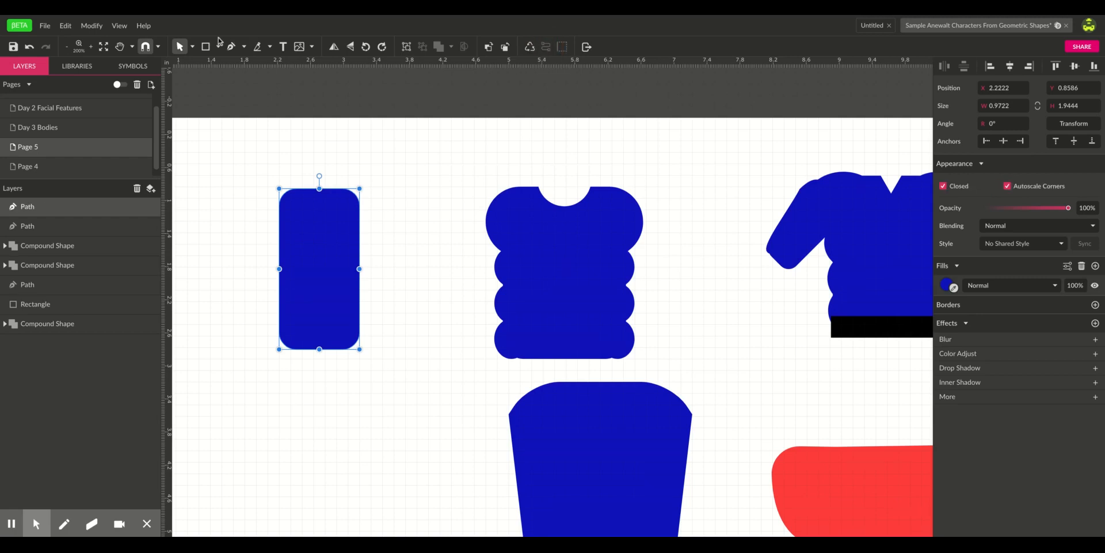
{"action": "left_click", "coordinate": [192, 47]}
{"action": "left_click", "coordinate": [209, 82]}
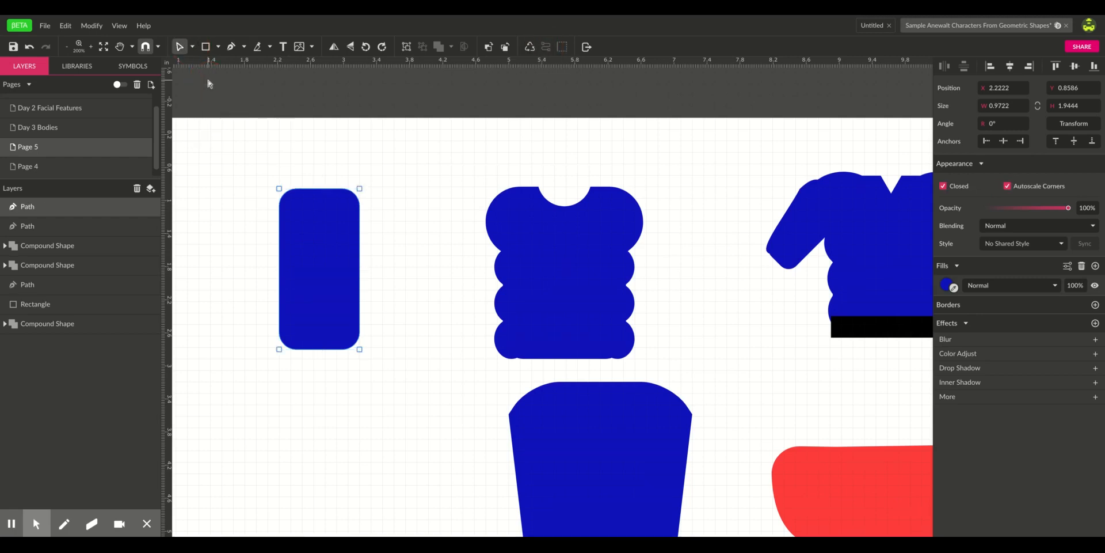
{"action": "left_click", "coordinate": [280, 223]}
{"action": "left_click_drag", "start_coordinate": [280, 223], "coordinate": [256, 221]}
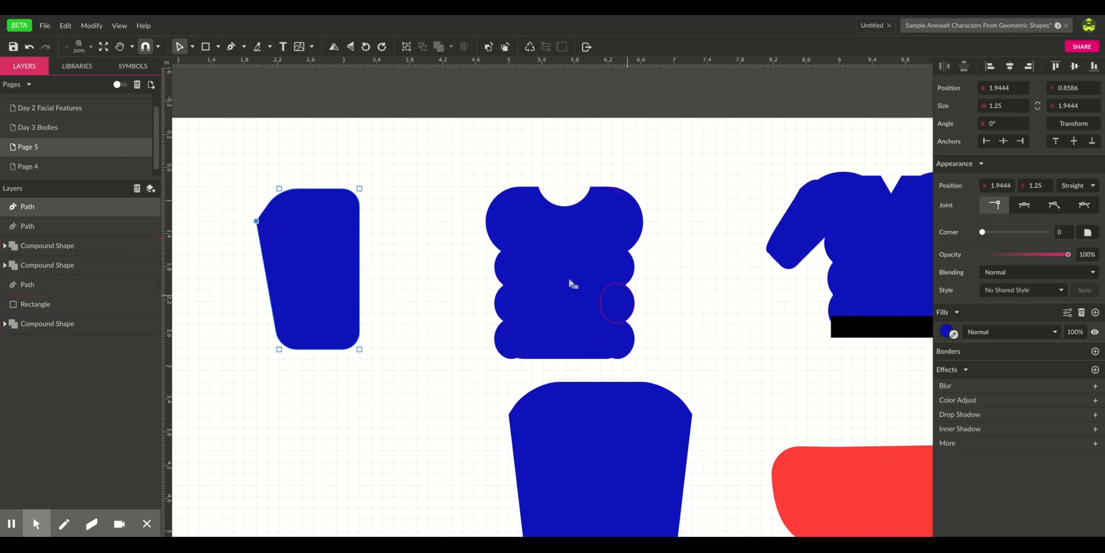
- Give the pulled-out point a mirrored joint and lower its upper handle to curve the body's left side, leaving the whole path selected
{"action": "left_click", "coordinate": [1024, 206]}
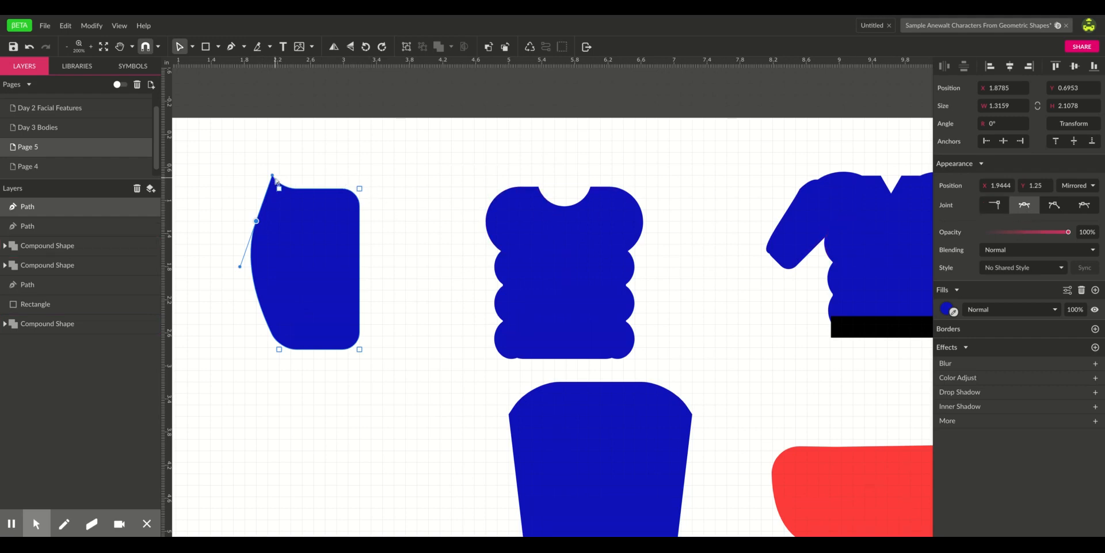
{"action": "left_click_drag", "start_coordinate": [273, 177], "coordinate": [273, 192]}
{"action": "left_click", "coordinate": [298, 167]}
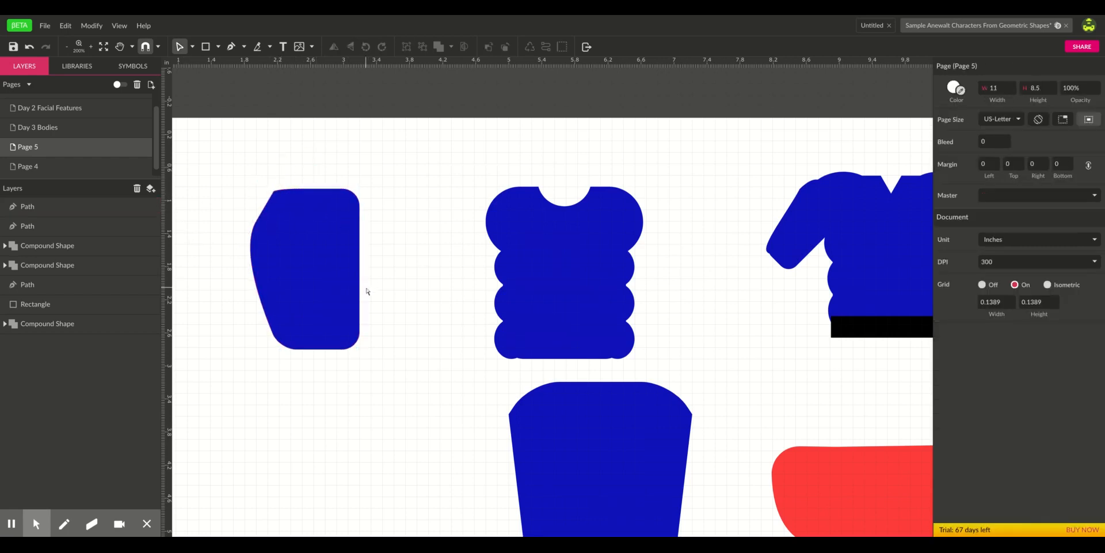
{"action": "left_click", "coordinate": [324, 276]}
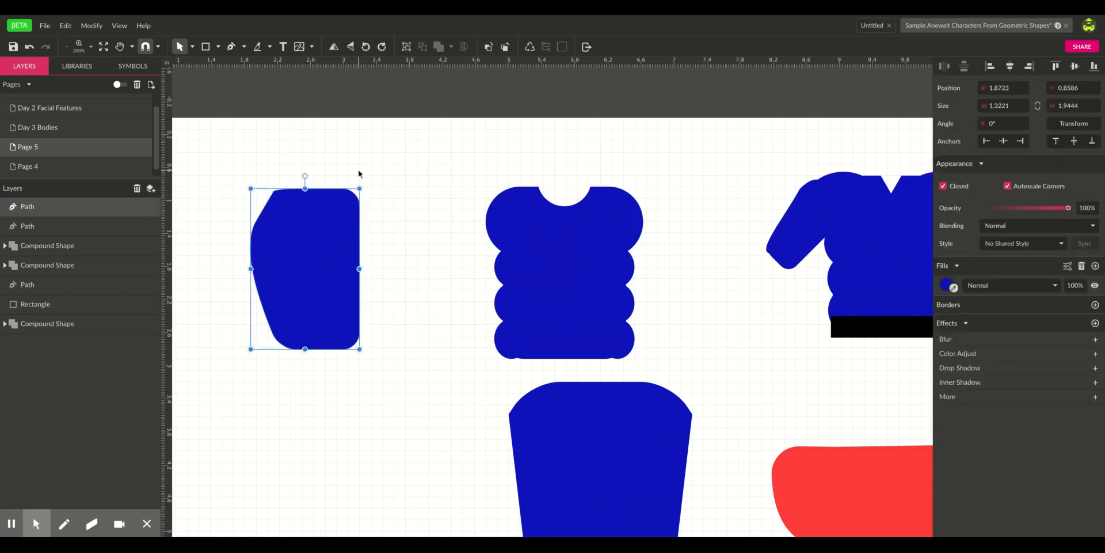
- Rotate the curved shape to -45°, shrink it to about 1.36 × 1.42 in, and place it over the first torso's left shoulder as a sleeve
{"action": "left_click_drag", "start_coordinate": [305, 175], "coordinate": [355, 225]}
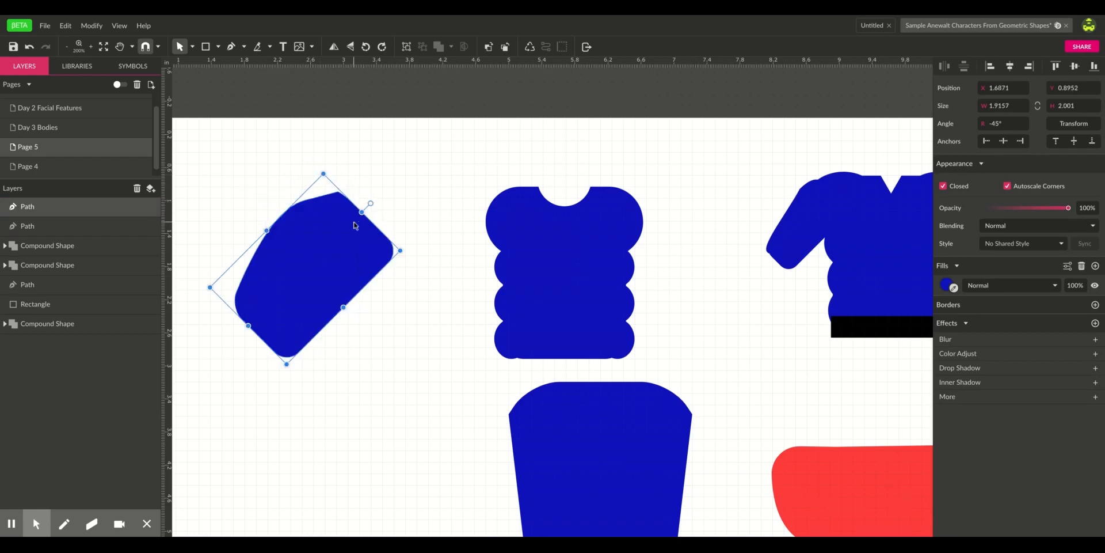
{"action": "left_click_drag", "start_coordinate": [344, 308], "coordinate": [486, 267]}
{"action": "left_click", "coordinate": [484, 307]}
{"action": "left_click", "coordinate": [484, 239]}
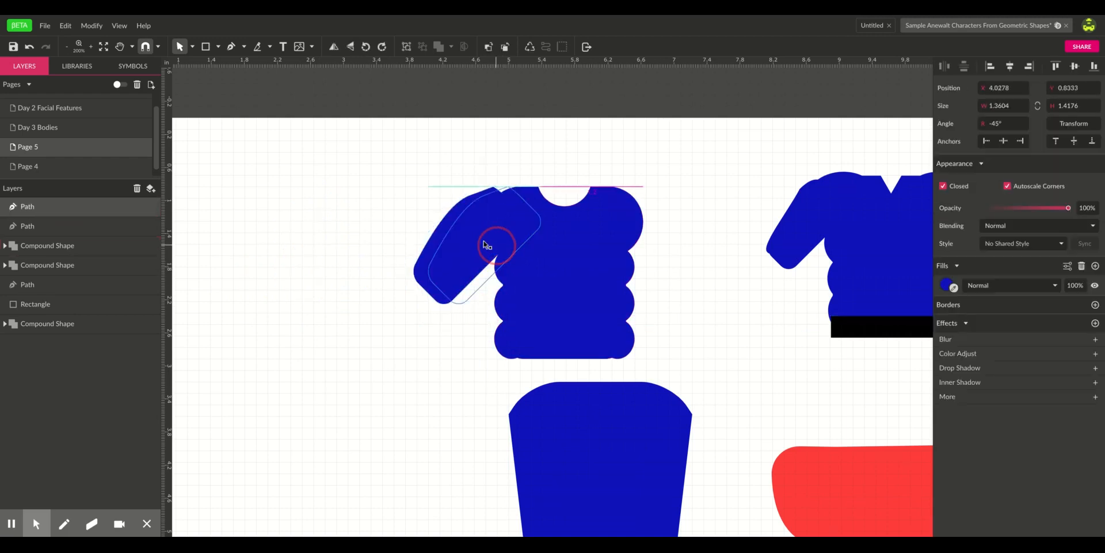
{"action": "left_click", "coordinate": [426, 417]}
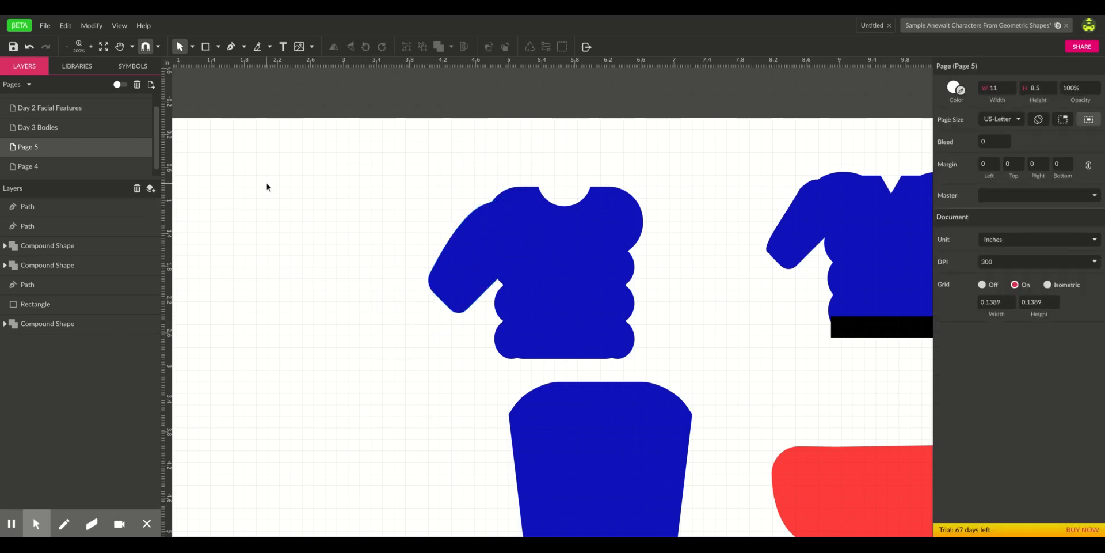
- Draw a rounded rectangle about 0.97 × 1.81 in at about X 1.81, Y 1.11 in and convert it to a path
{"action": "left_click", "coordinate": [206, 47]}
{"action": "left_click_drag", "start_coordinate": [240, 206], "coordinate": [321, 361]}
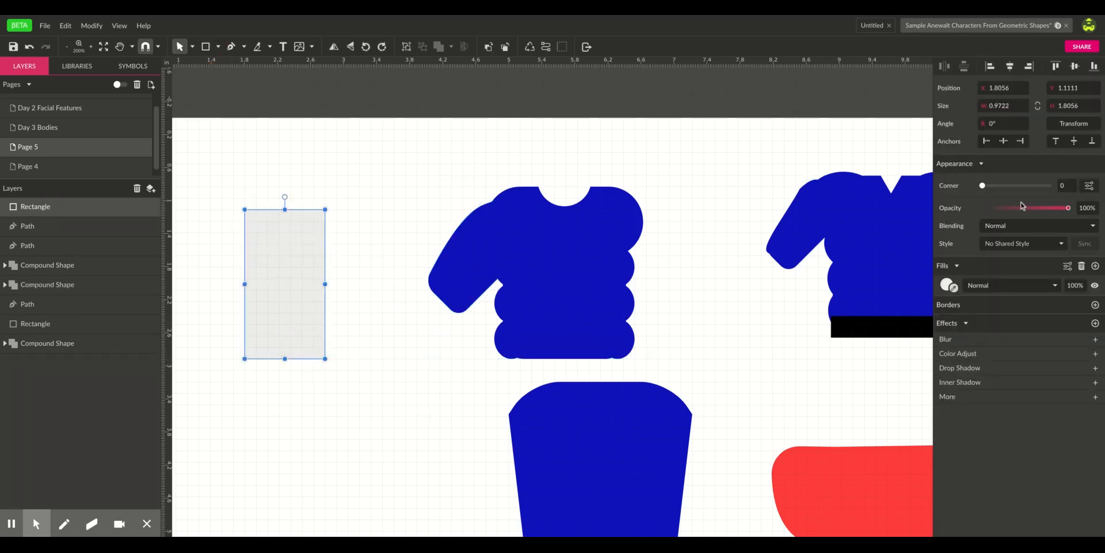
{"action": "left_click_drag", "start_coordinate": [982, 185], "coordinate": [996, 188]}
{"action": "left_click", "coordinate": [547, 48]}
- Add points to both sides of the new path at about Y 1.53 in and pull the right one out to about X 3.06 in
{"action": "left_click", "coordinate": [192, 47]}
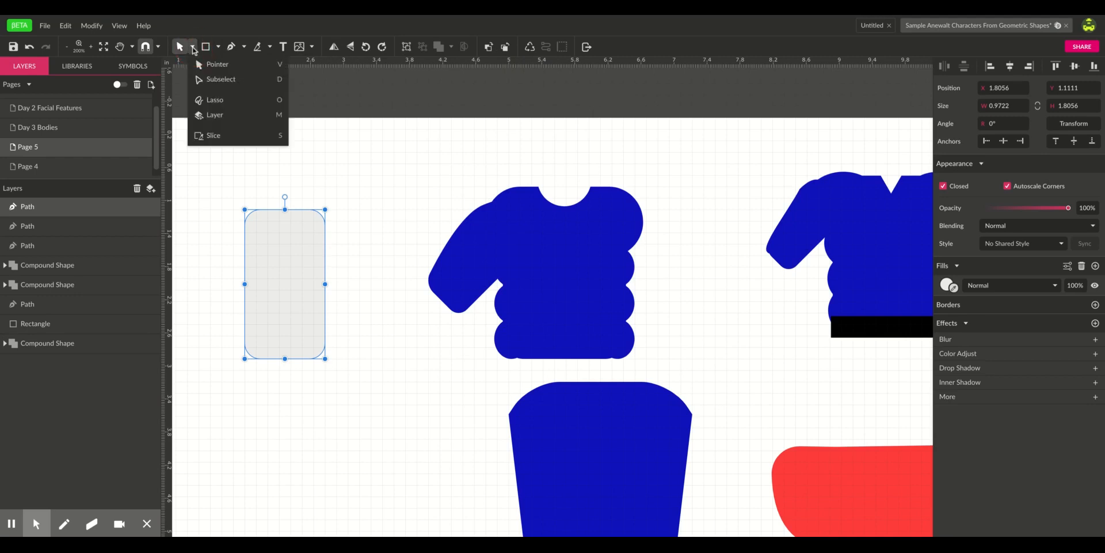
{"action": "left_click", "coordinate": [197, 81]}
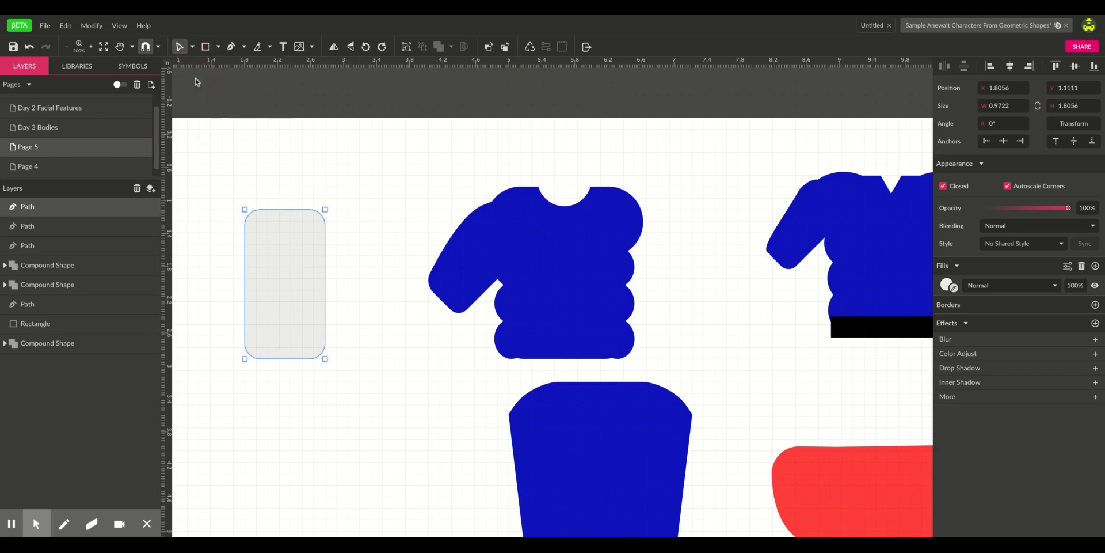
{"action": "left_click", "coordinate": [246, 246]}
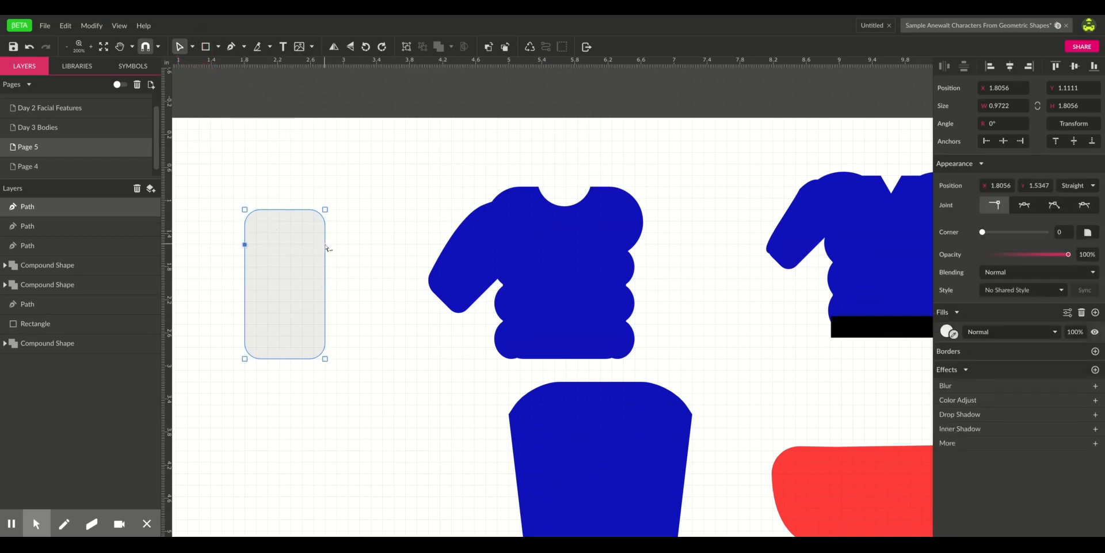
{"action": "left_click_drag", "start_coordinate": [326, 244], "coordinate": [348, 244]}
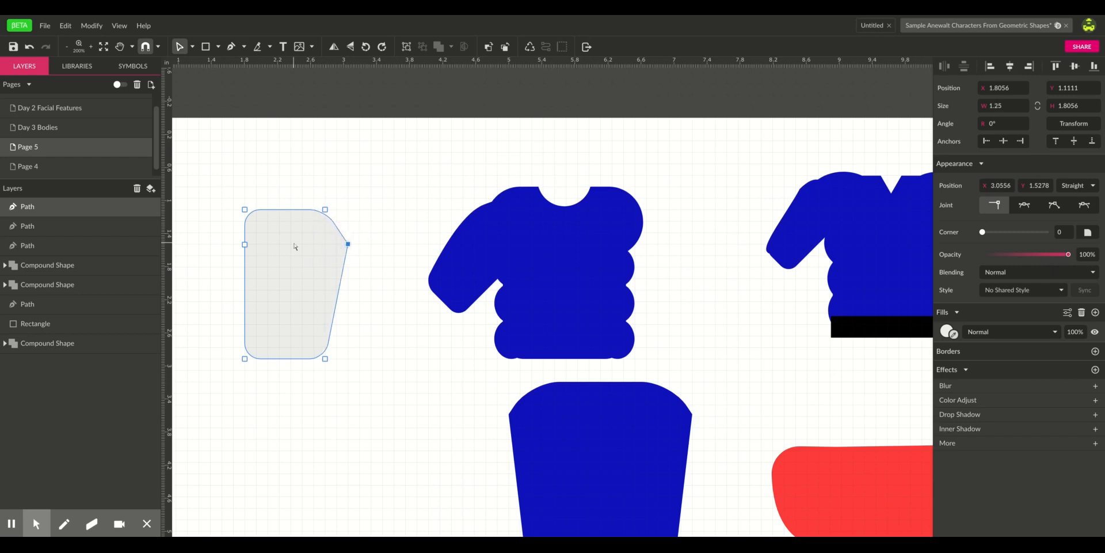
{"action": "left_click", "coordinate": [245, 244]}
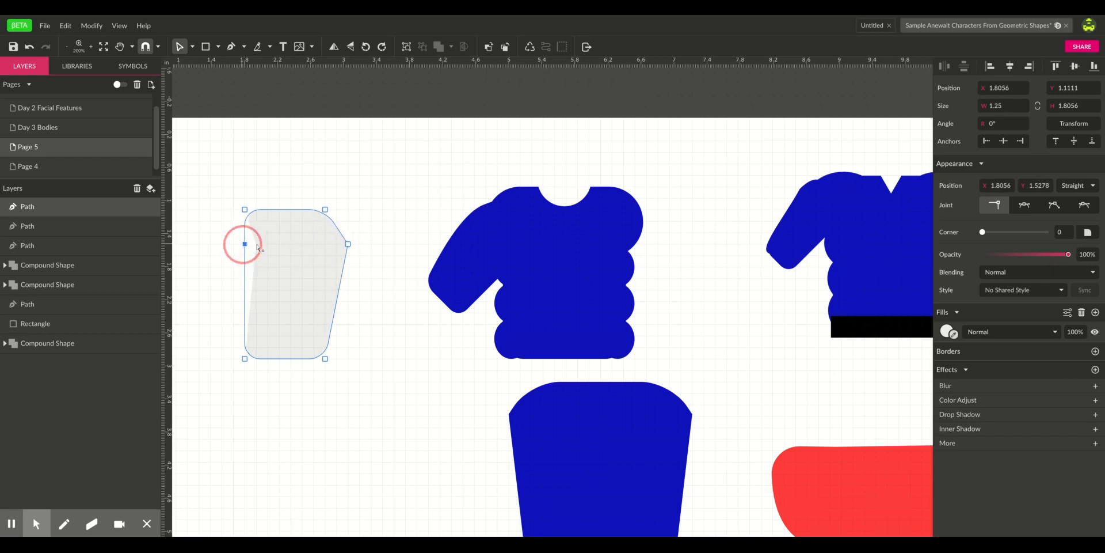
- Give the pulled-out right point a mirrored joint, and add lower points at about Y 2.07 in on the left side and Y 2.39 in on the right
{"action": "left_click", "coordinate": [348, 245]}
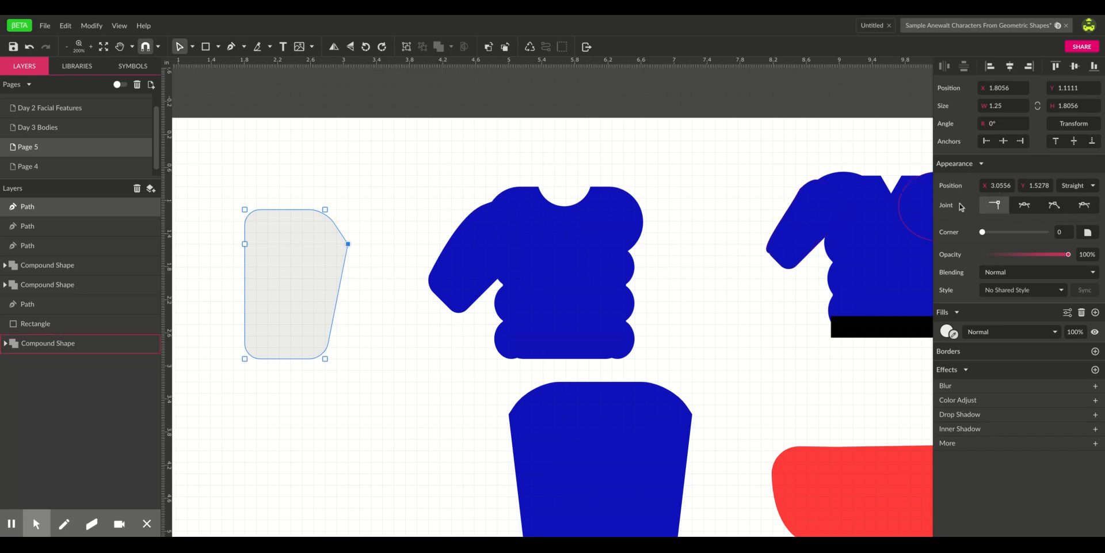
{"action": "left_click", "coordinate": [1026, 211]}
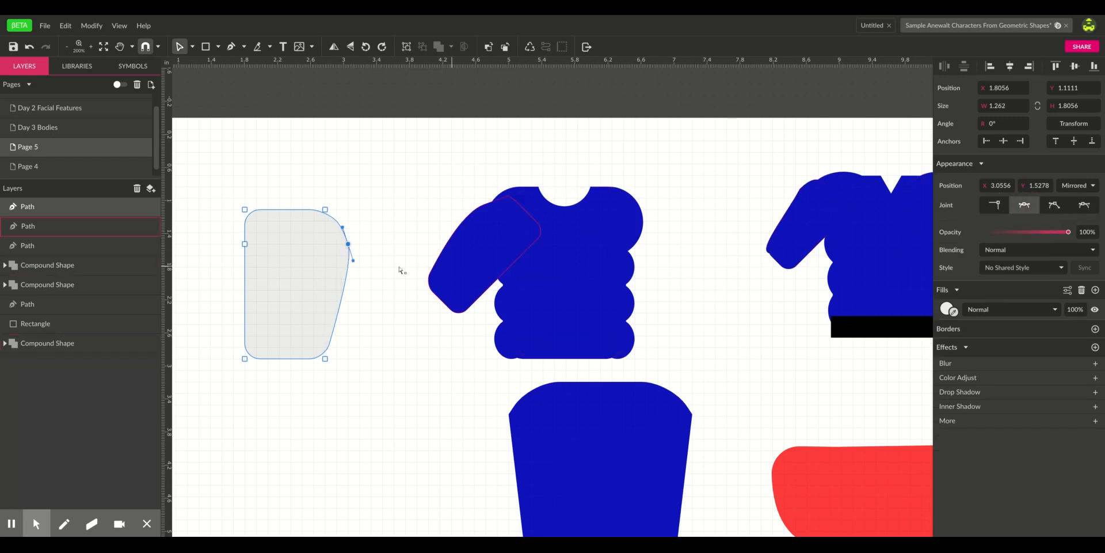
{"action": "left_click", "coordinate": [245, 289]}
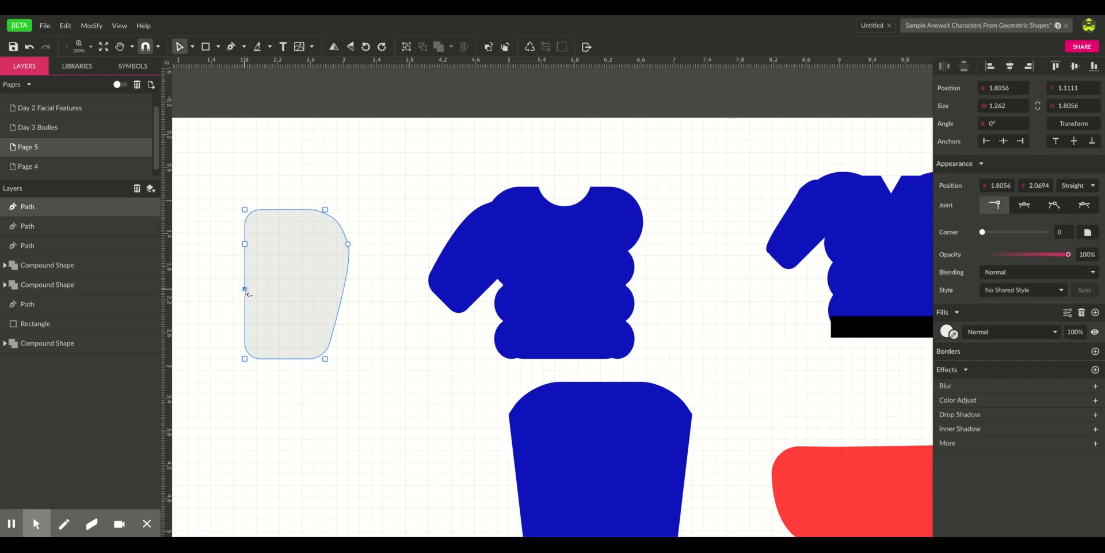
{"action": "left_click", "coordinate": [338, 318]}
- Draw a tall rectangle about 1.39 × 3.06 in at about X 2.36, Y 4.44 in and convert it to a path
{"action": "key", "text": "space"}
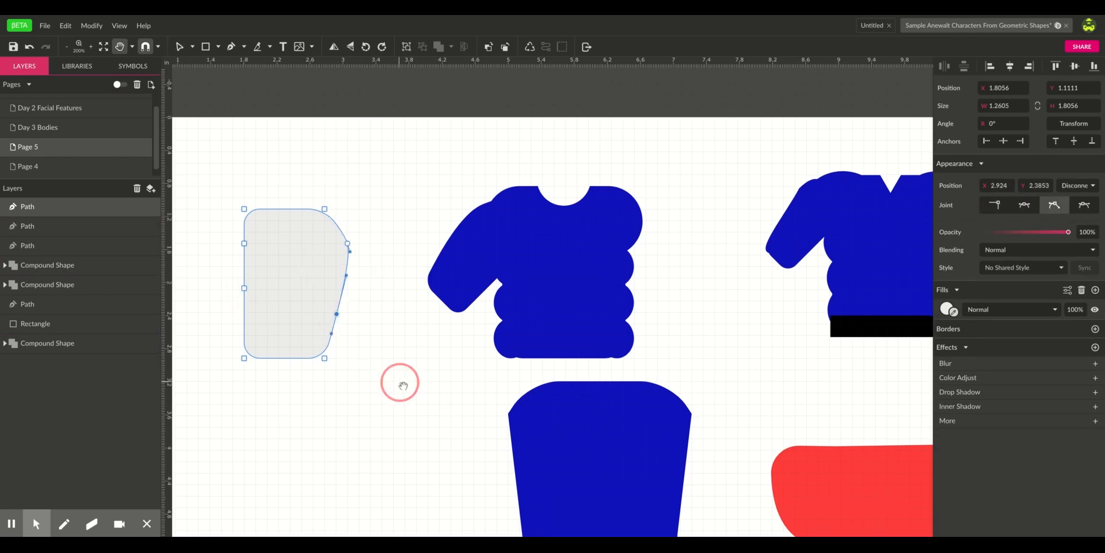
{"action": "left_click_drag", "start_coordinate": [400, 382], "coordinate": [354, 214]}
{"action": "key", "text": "z"}
{"action": "left_click", "coordinate": [449, 345]}
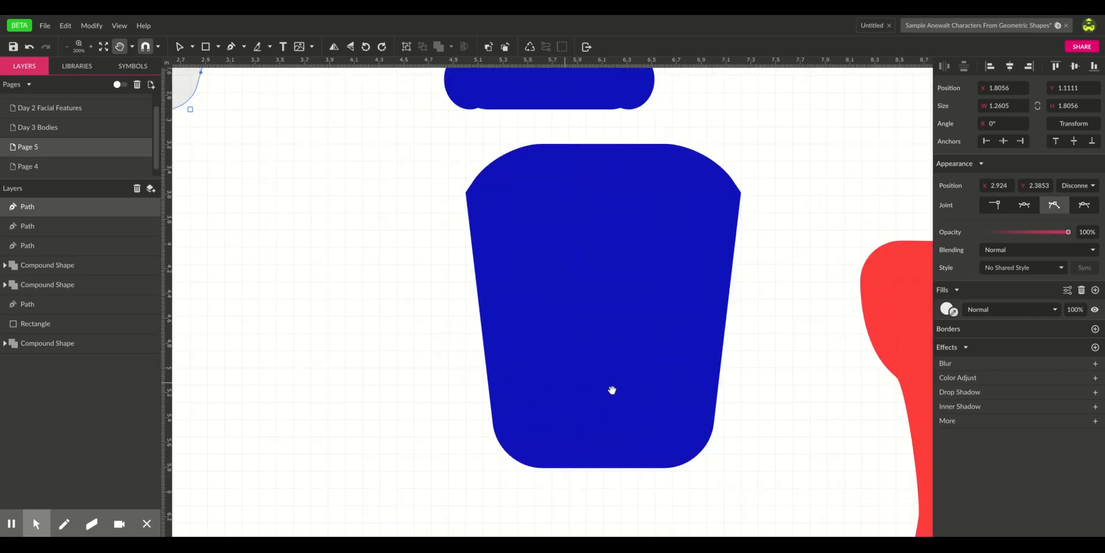
{"action": "left_click", "coordinate": [834, 388], "text": "alt"}
{"action": "key", "text": "space"}
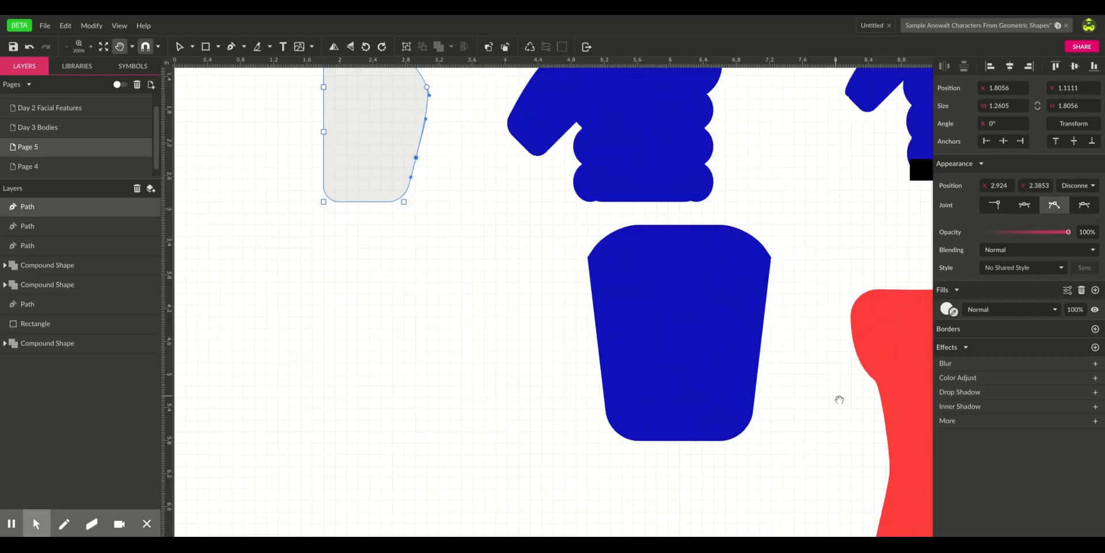
{"action": "left_click_drag", "start_coordinate": [839, 399], "coordinate": [730, 274]}
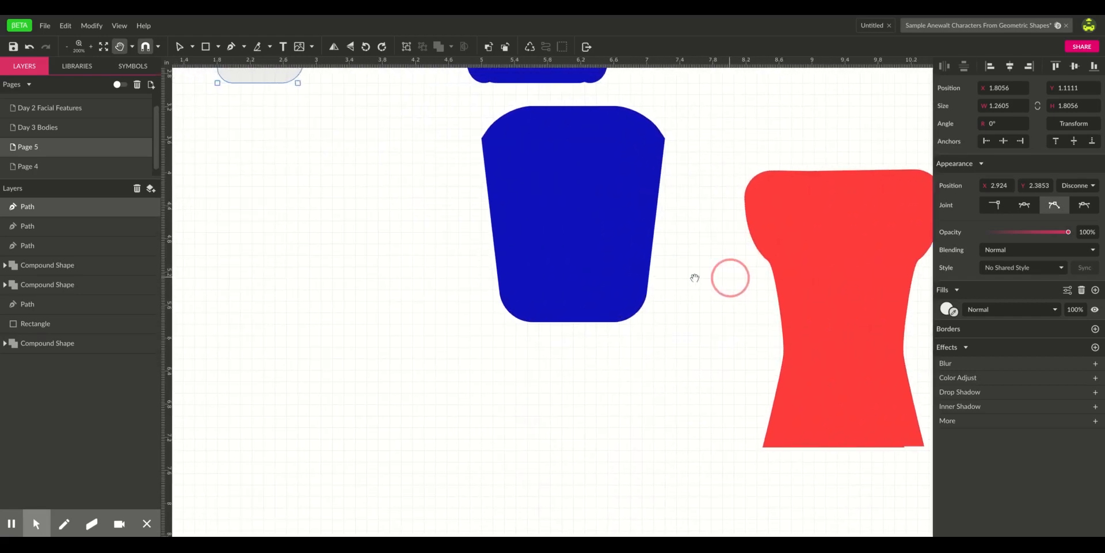
{"action": "left_click", "coordinate": [206, 47]}
{"action": "left_click_drag", "start_coordinate": [265, 207], "coordinate": [379, 459]}
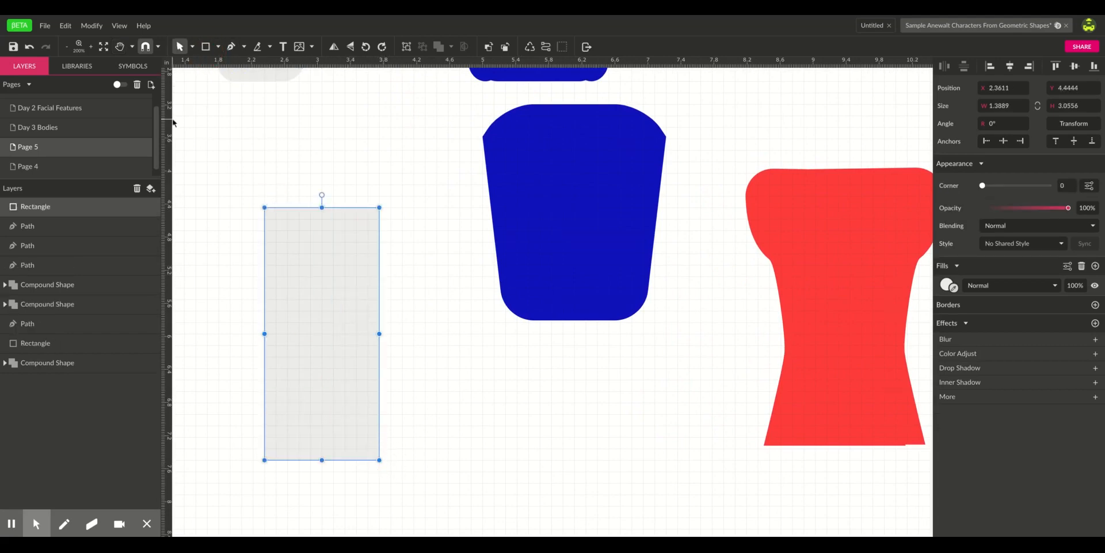
{"action": "left_click", "coordinate": [545, 49]}
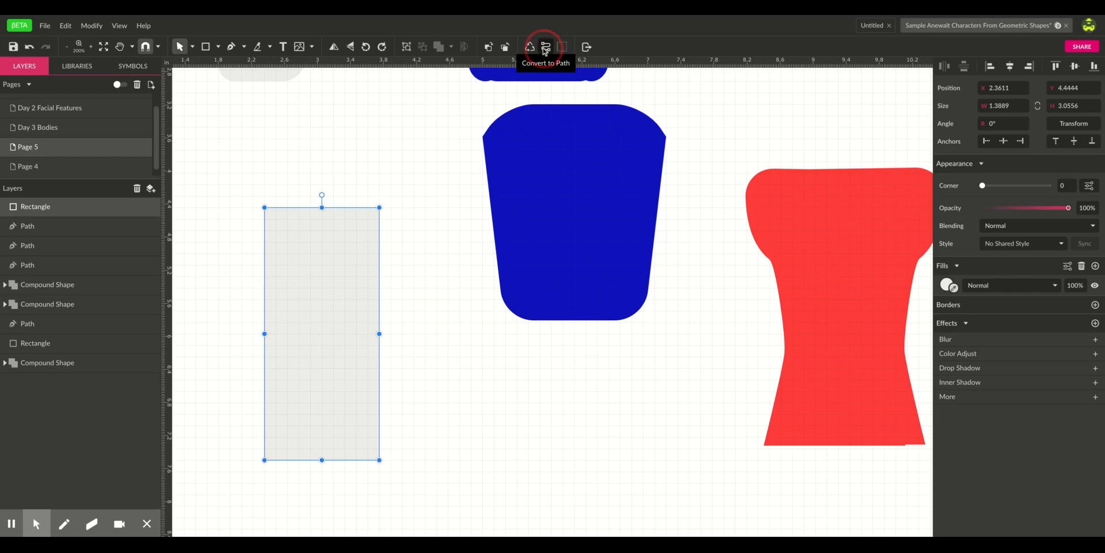
- Add a waist point to each side of the tall path at about Y 6.53 in and pull them inward to about X 2.64 and X 3.47 in
{"action": "left_click", "coordinate": [192, 47]}
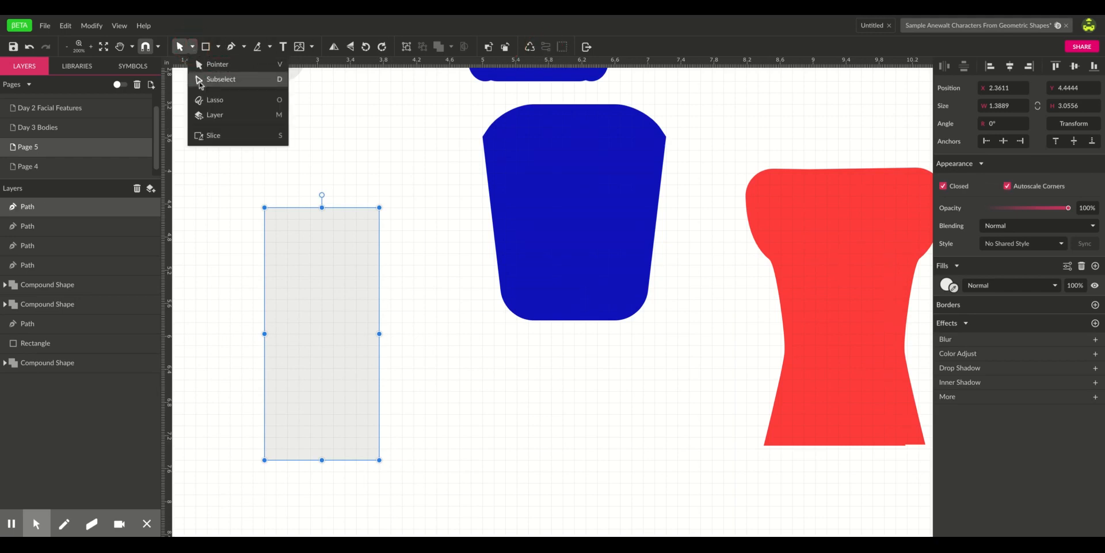
{"action": "left_click", "coordinate": [201, 81]}
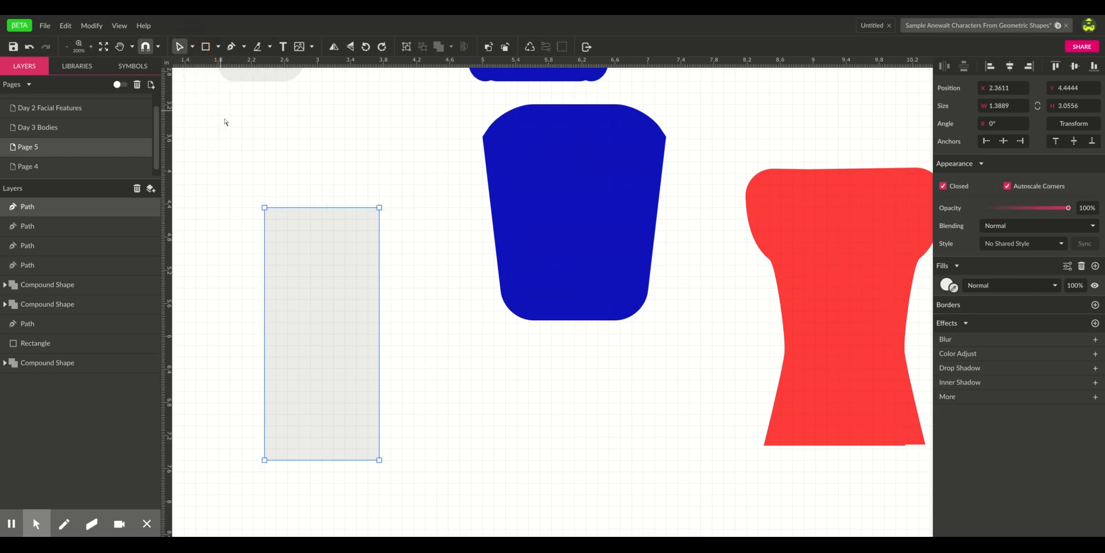
{"action": "left_click", "coordinate": [265, 379]}
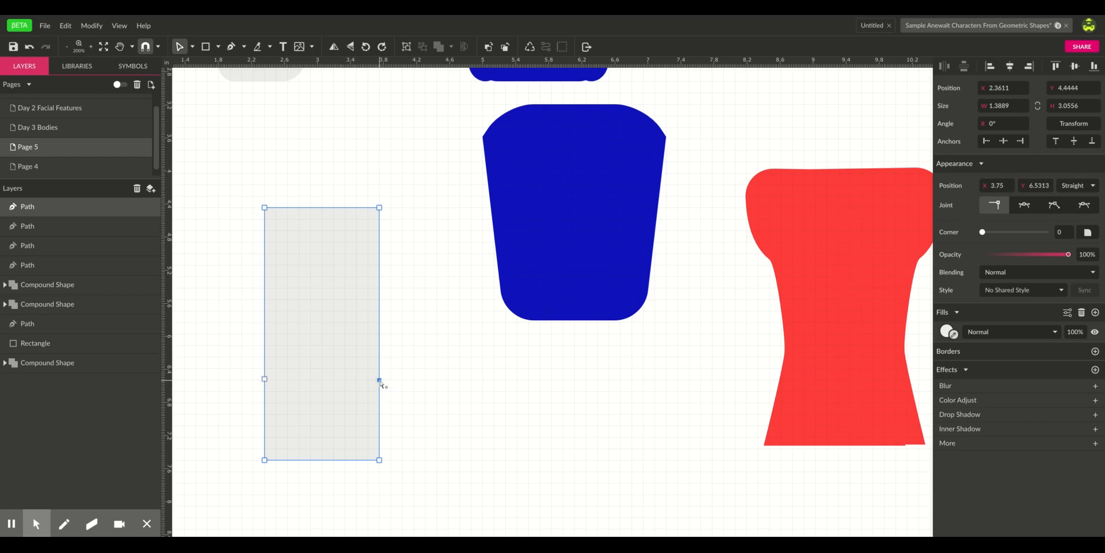
{"action": "left_click_drag", "start_coordinate": [380, 379], "coordinate": [367, 379]}
{"action": "key", "text": "shift+Left"}
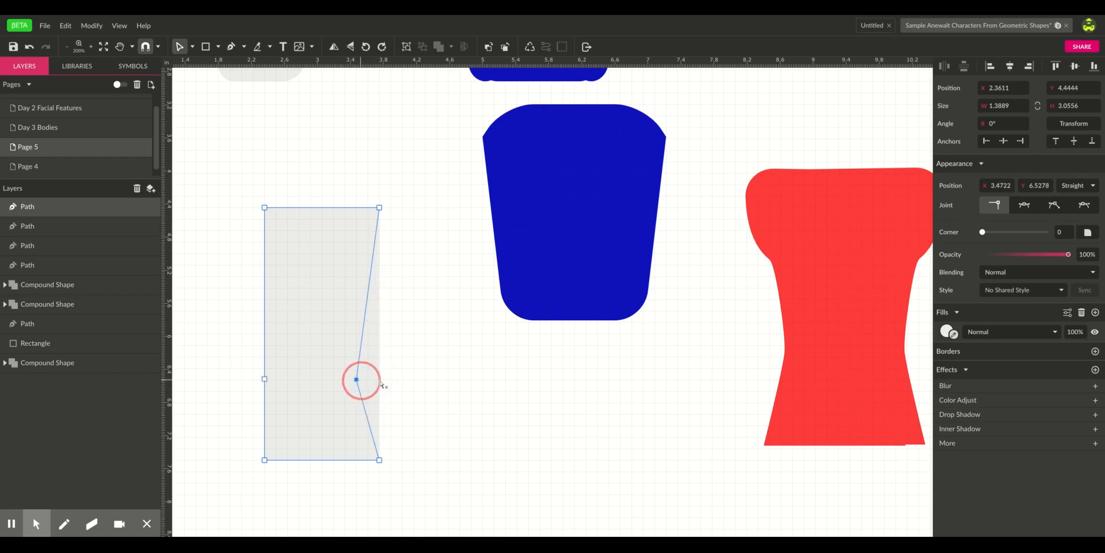
{"action": "left_click_drag", "start_coordinate": [265, 379], "coordinate": [287, 379]}
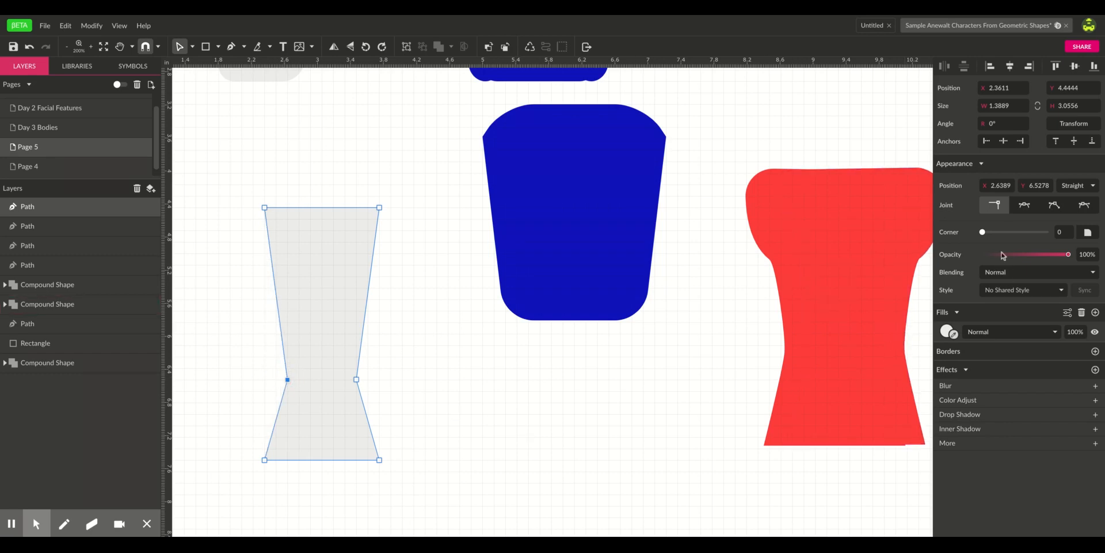
- Give both waist points mirrored joints to curve the sides of the tall path
{"action": "left_click", "coordinate": [1024, 205]}
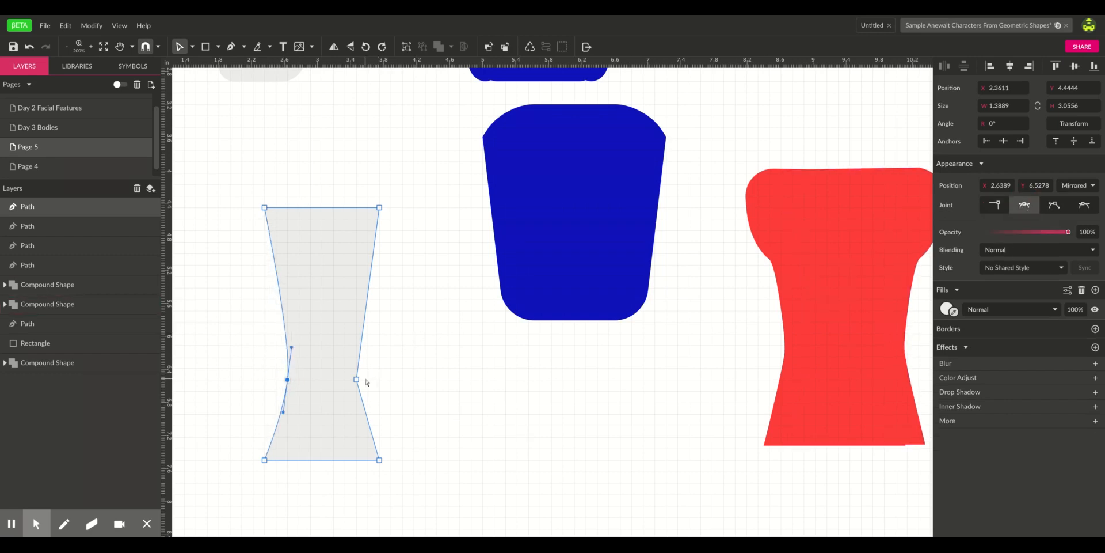
{"action": "left_click", "coordinate": [357, 380]}
{"action": "left_click", "coordinate": [1024, 206]}
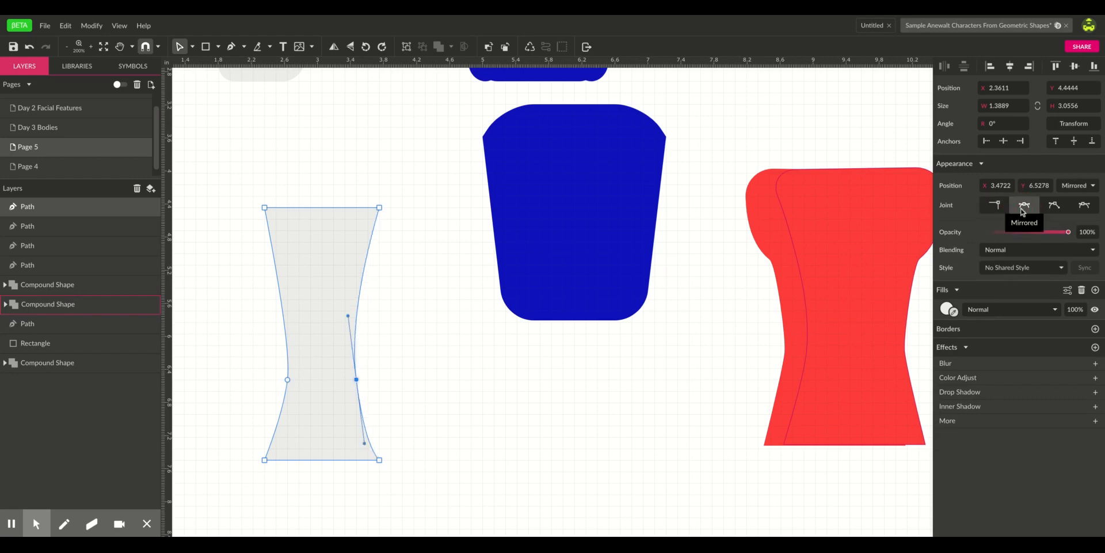
{"action": "left_click", "coordinate": [455, 396]}
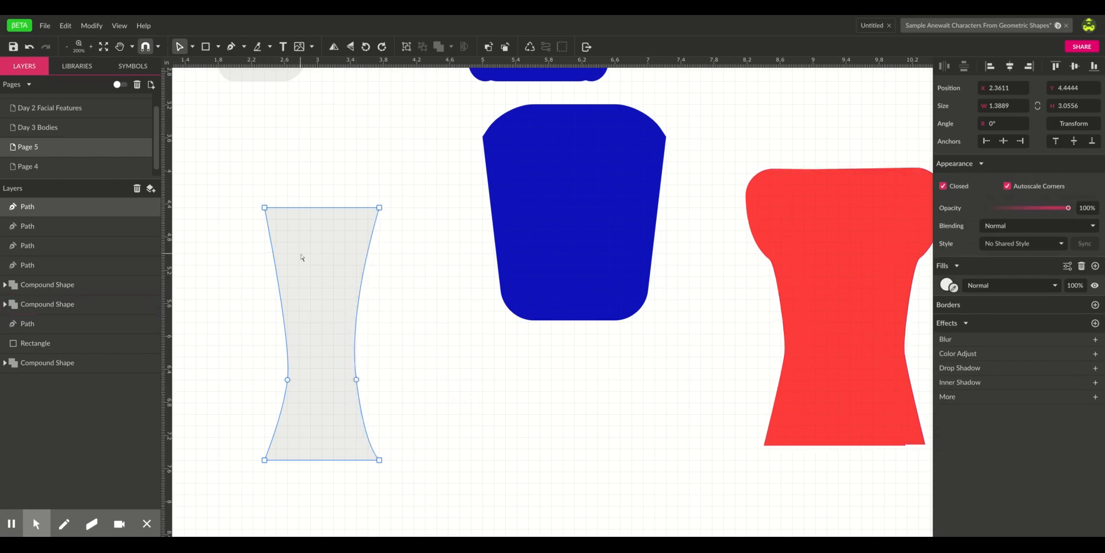
- Shorten the curved body from its upper edge to about 2.08 in high
{"action": "left_click", "coordinate": [264, 208]}
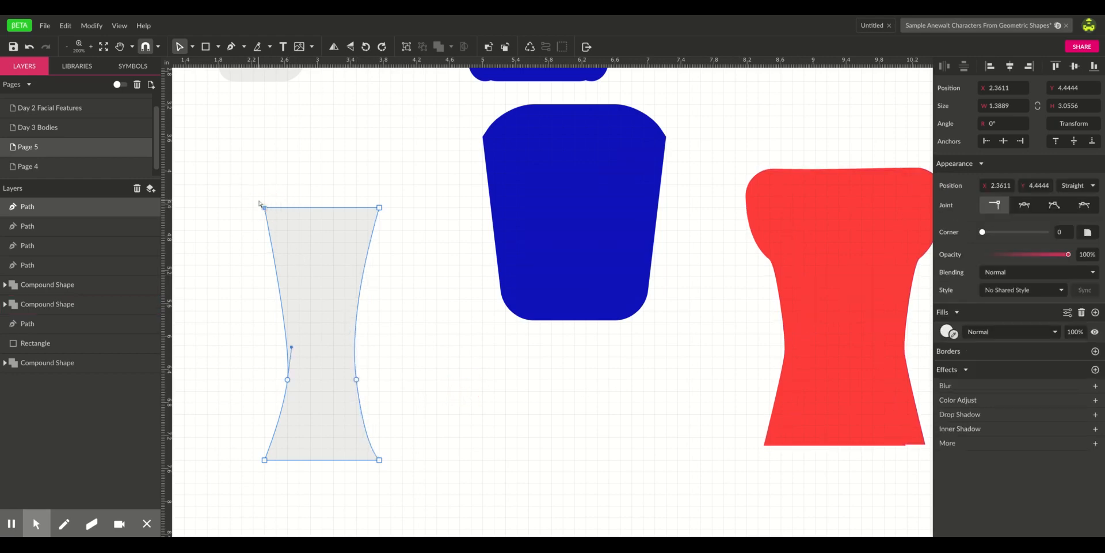
{"action": "key", "text": "Escape"}
{"action": "left_click_drag", "start_coordinate": [322, 207], "coordinate": [322, 288]}
{"action": "left_click", "coordinate": [249, 313]}
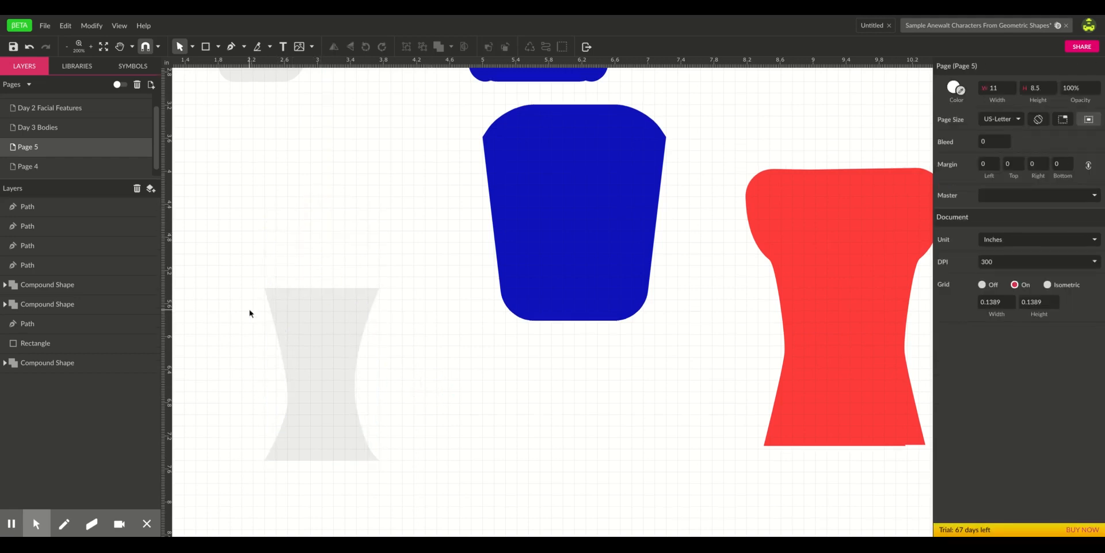
- Add chest points to both sides of the body at about Y 5.97 in and pull them outward, the left one to about X 2.36 in
{"action": "left_click", "coordinate": [286, 317]}
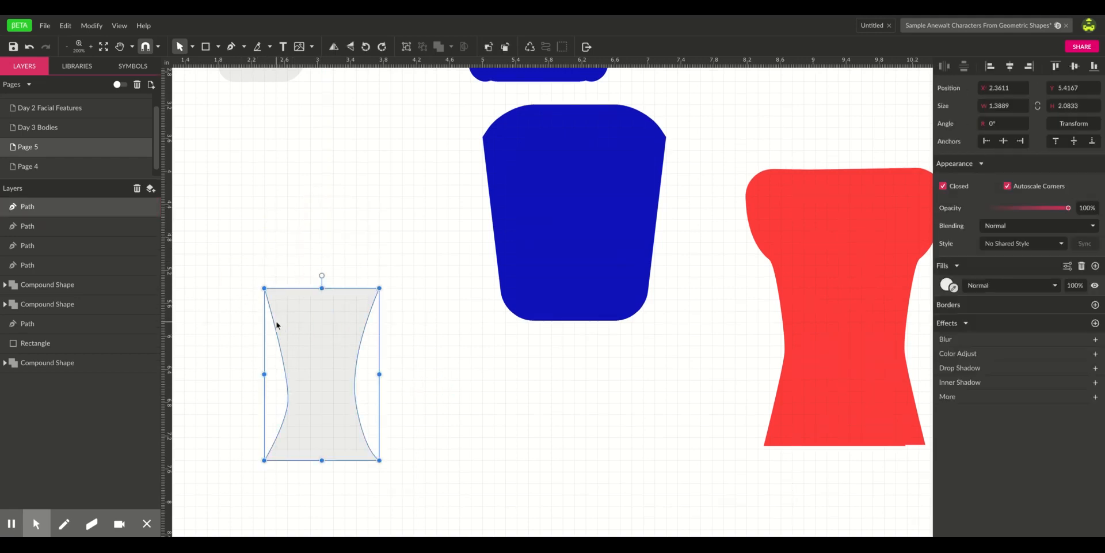
{"action": "left_click", "coordinate": [192, 47]}
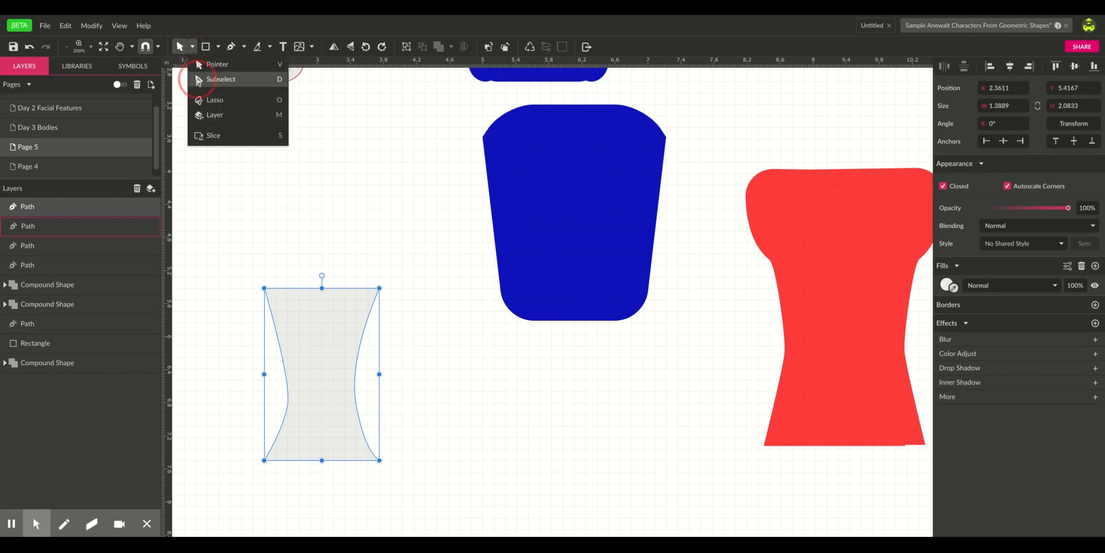
{"action": "left_click", "coordinate": [198, 80]}
{"action": "left_click", "coordinate": [277, 334]}
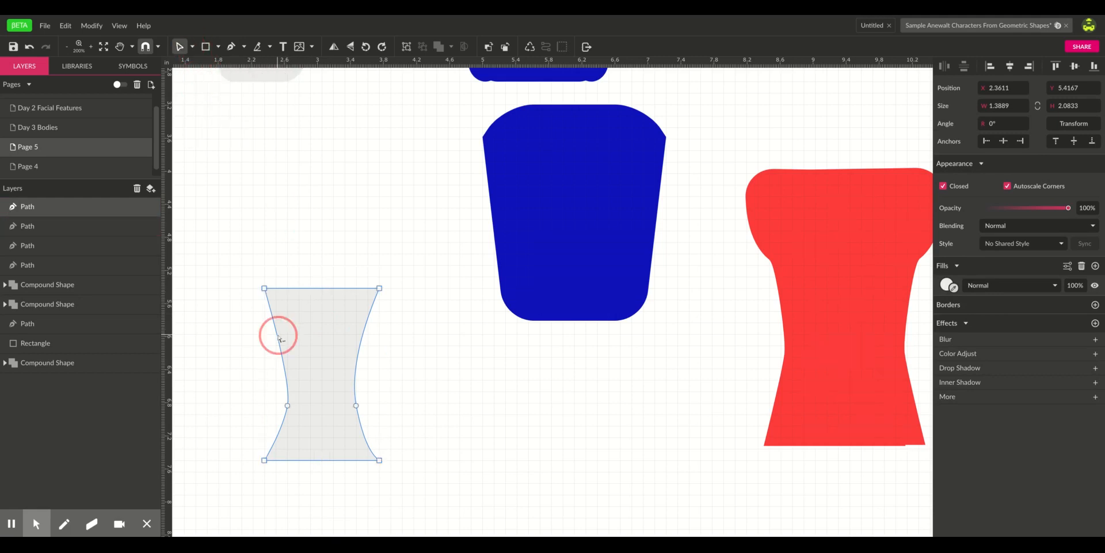
{"action": "left_click", "coordinate": [363, 334]}
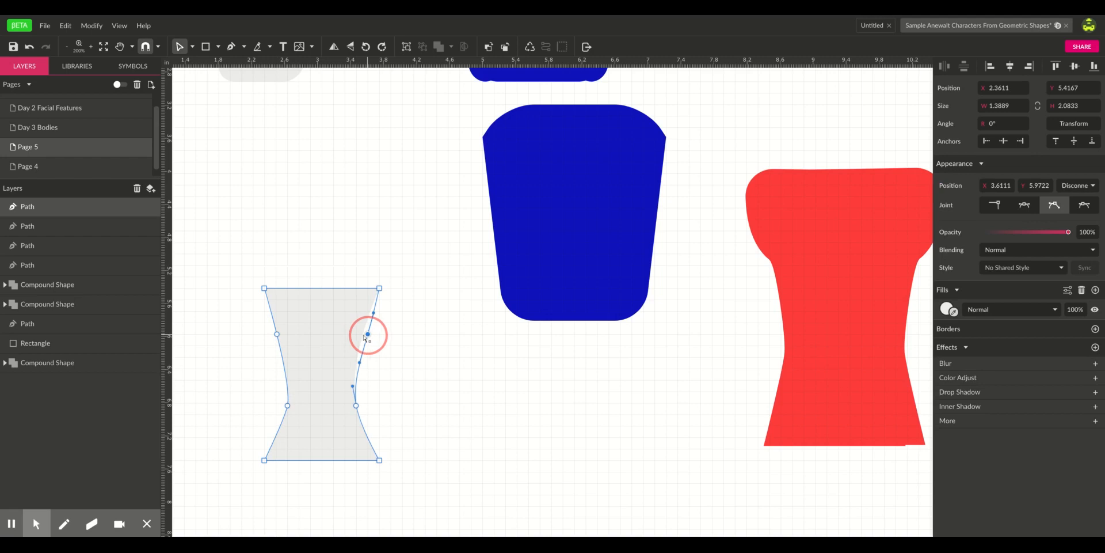
{"action": "left_click_drag", "start_coordinate": [368, 336], "coordinate": [377, 335]}
{"action": "mouse_move", "coordinate": [277, 334]}
{"action": "left_mouse_down"}
{"action": "mouse_move", "coordinate": [254, 334]}
{"action": "mouse_move", "coordinate": [264, 334]}
{"action": "left_mouse_up"}
- Shorten the lower handles of both chest points and fill the body with the red sampled from the neighbouring torso
{"action": "left_click_drag", "start_coordinate": [273, 371], "coordinate": [270, 341]}
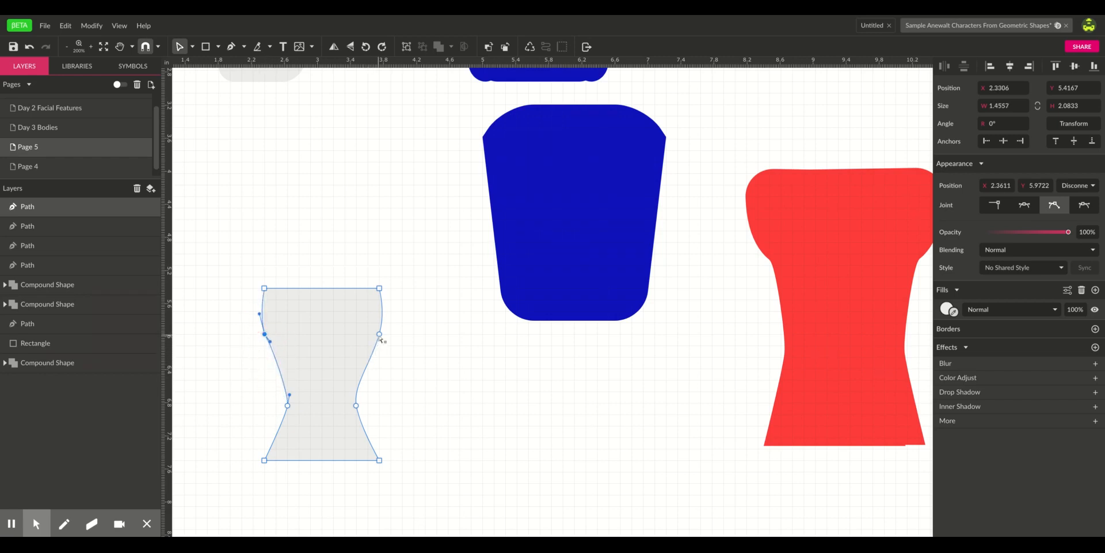
{"action": "left_click", "coordinate": [379, 334]}
{"action": "left_click_drag", "start_coordinate": [371, 363], "coordinate": [375, 343]}
{"action": "left_click", "coordinate": [433, 398]}
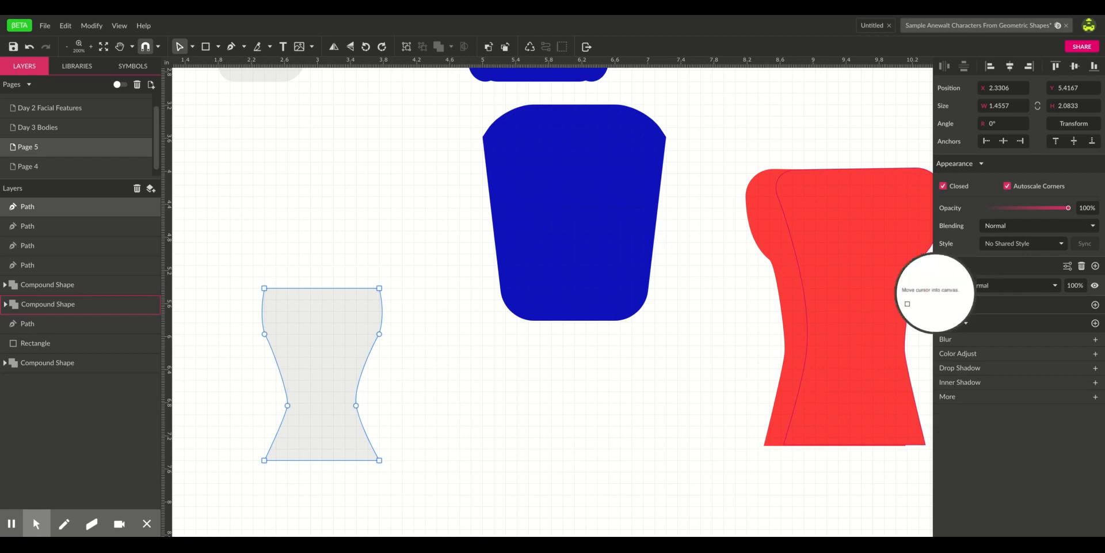
{"action": "left_click", "coordinate": [863, 254]}
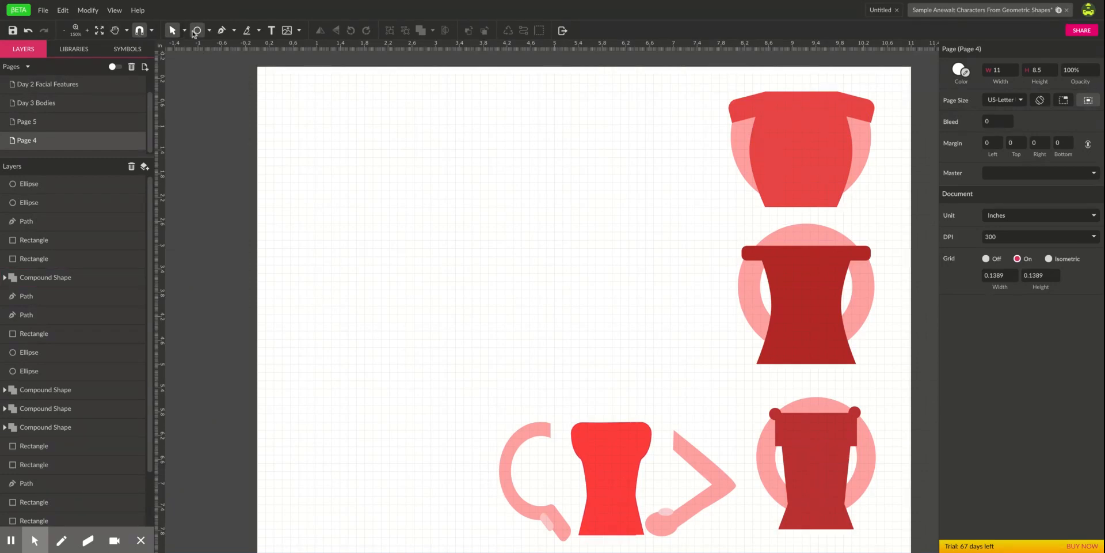
- Draw a rectangle about 0.83 by 2.15 in, round its corners to about 0.26 and fill it with the pink sampled from the existing arms
{"action": "left_click", "coordinate": [209, 30]}
{"action": "left_click", "coordinate": [230, 62]}
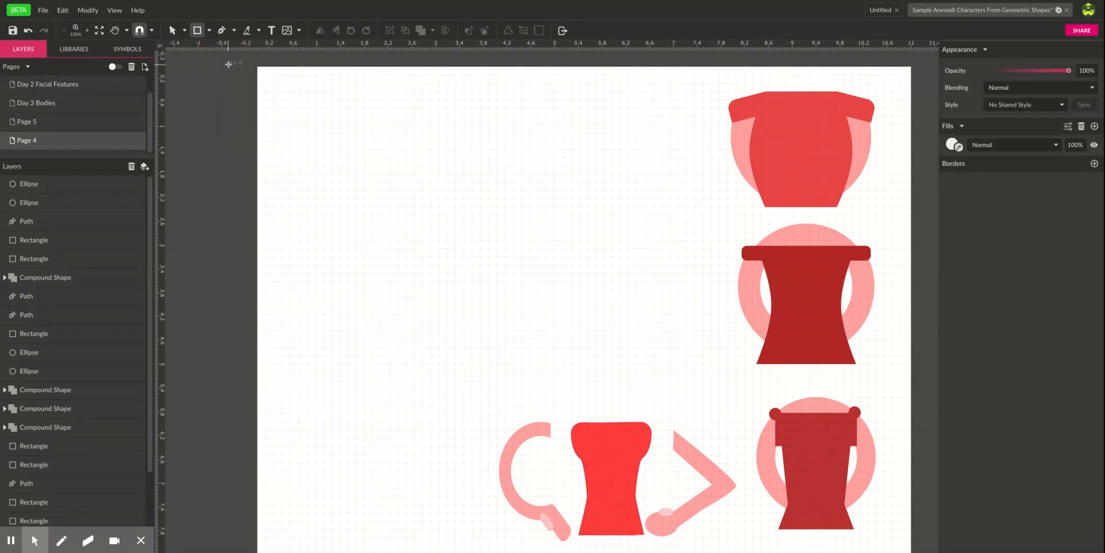
{"action": "left_click_drag", "start_coordinate": [335, 132], "coordinate": [381, 260]}
{"action": "left_click_drag", "start_coordinate": [986, 165], "coordinate": [1028, 164]}
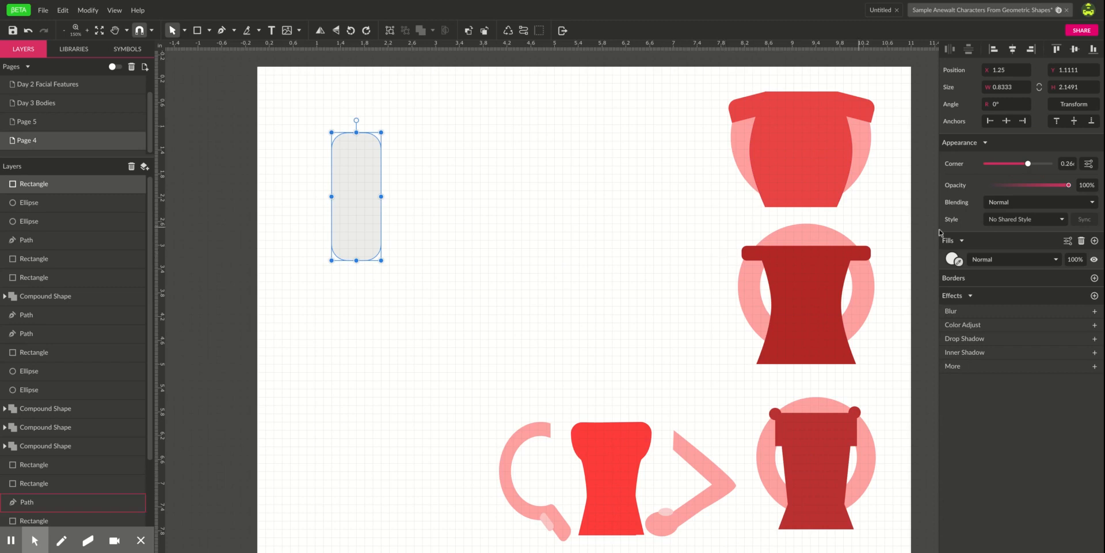
{"action": "left_click", "coordinate": [868, 145]}
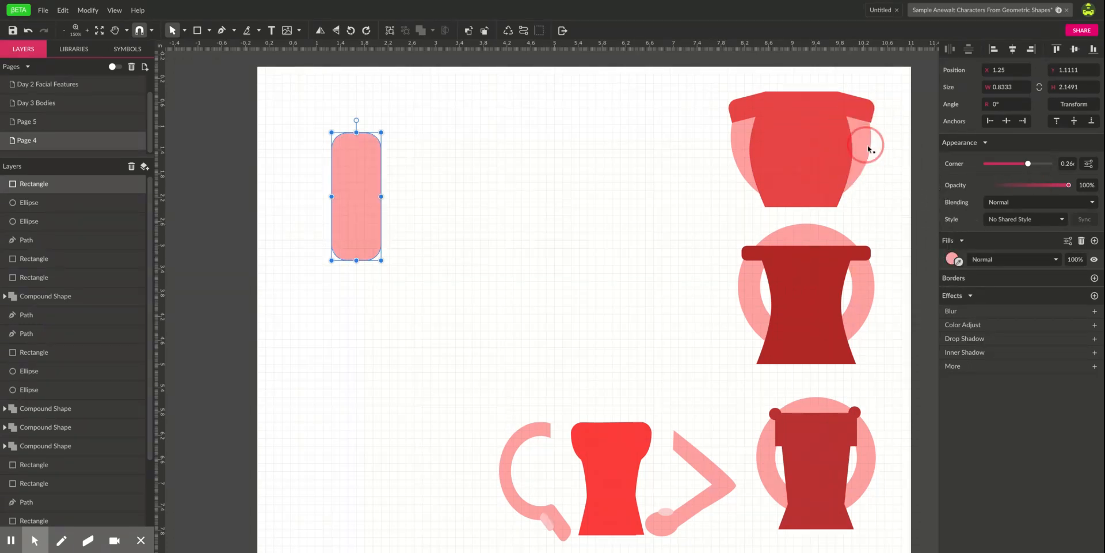
- Tilt the rounded rectangle, duplicate it below and rotate the copy so the two overlap at the elbow as a bent arm
{"action": "left_click_drag", "start_coordinate": [358, 119], "coordinate": [386, 125]}
{"action": "left_click_drag", "start_coordinate": [365, 178], "coordinate": [428, 308]}
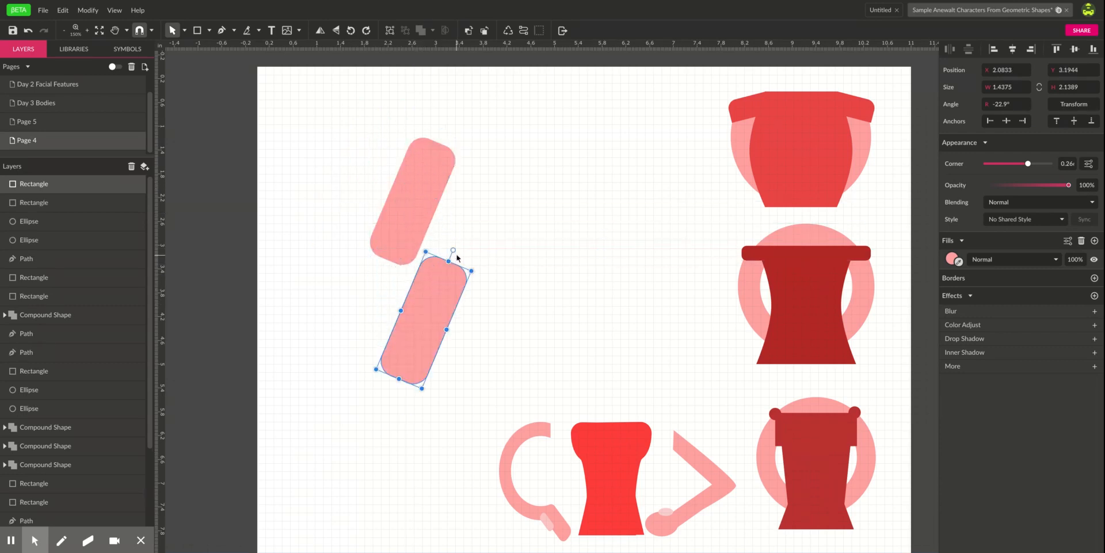
{"action": "left_click_drag", "start_coordinate": [452, 247], "coordinate": [373, 274]}
{"action": "left_click_drag", "start_coordinate": [416, 309], "coordinate": [413, 273]}
{"action": "left_click", "coordinate": [544, 255]}
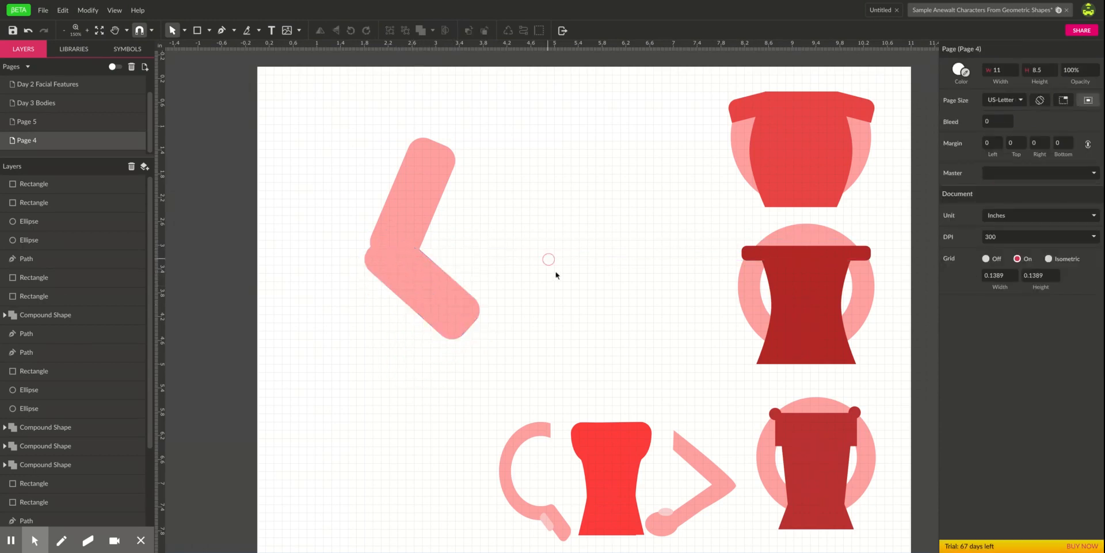
- Unite the two overlapping arm rectangles into one shape and convert it to a path
{"action": "left_click_drag", "start_coordinate": [415, 233], "coordinate": [476, 339]}
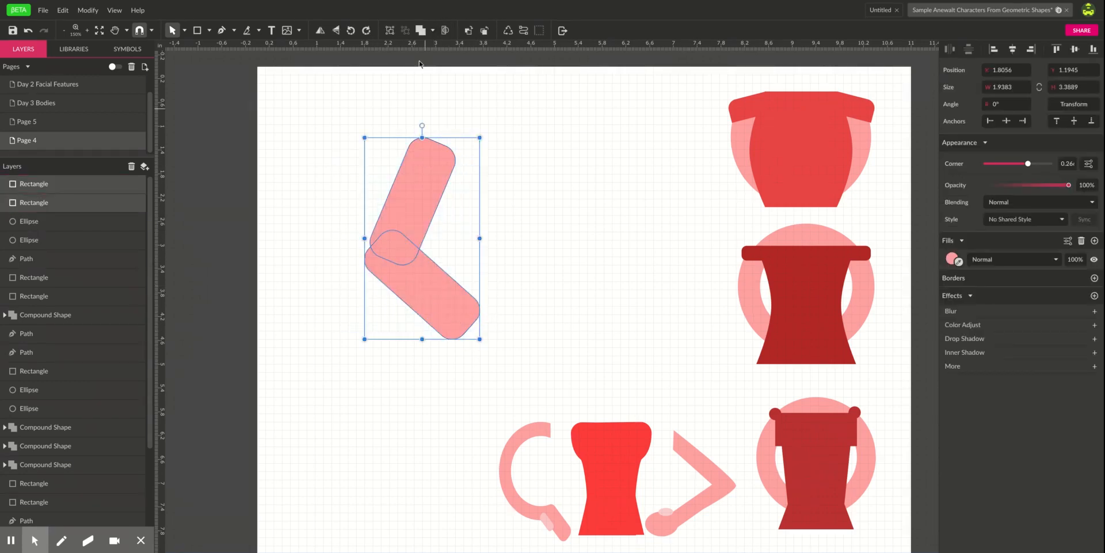
{"action": "left_click", "coordinate": [421, 32]}
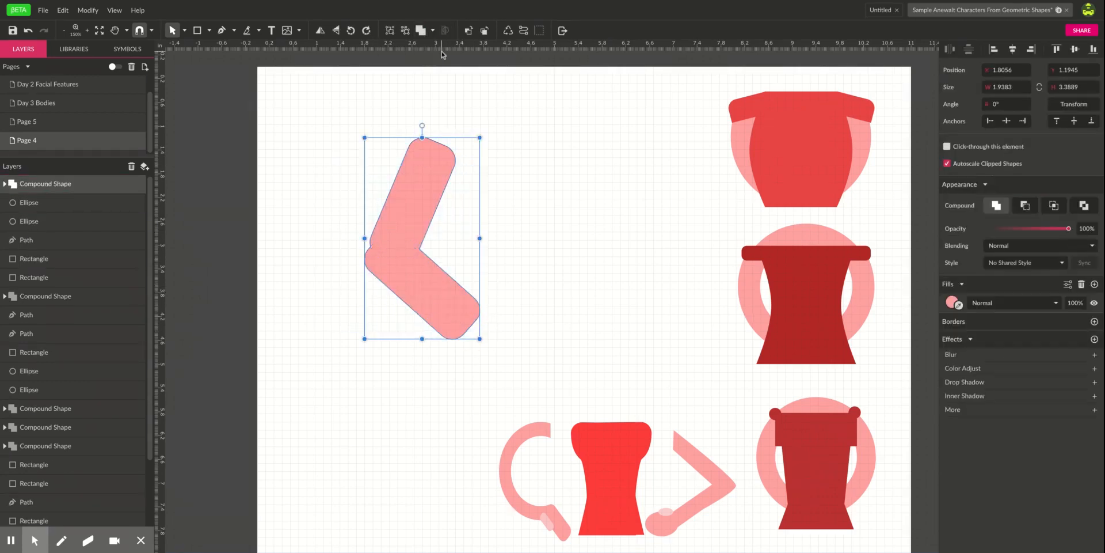
{"action": "left_click", "coordinate": [523, 31]}
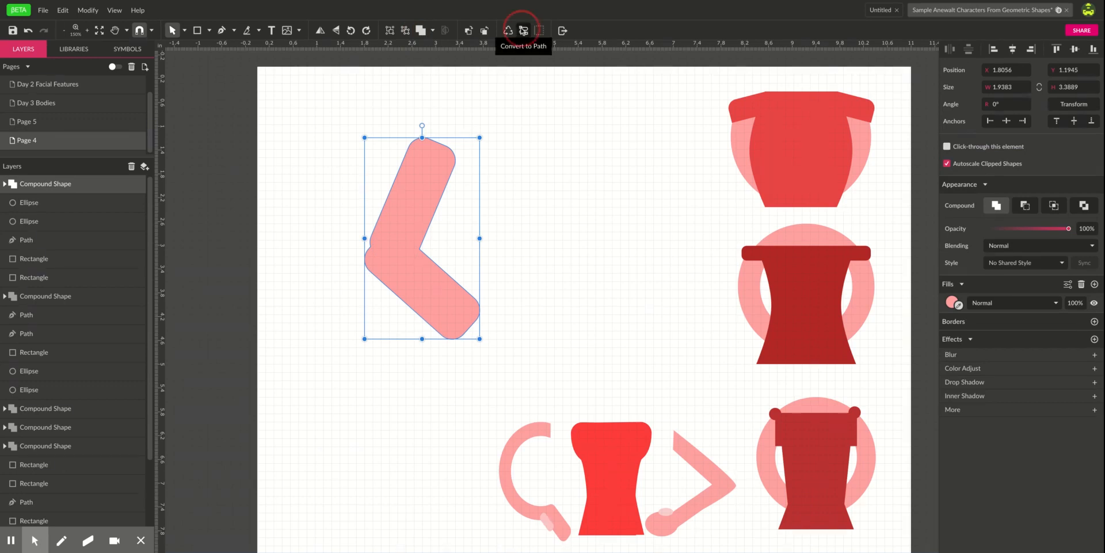
- Move the arm's path points to widen the shoulder, narrow the wrist and shift the elbow point to about X 1.81, Y 3.06 in
{"action": "left_click", "coordinate": [185, 31]}
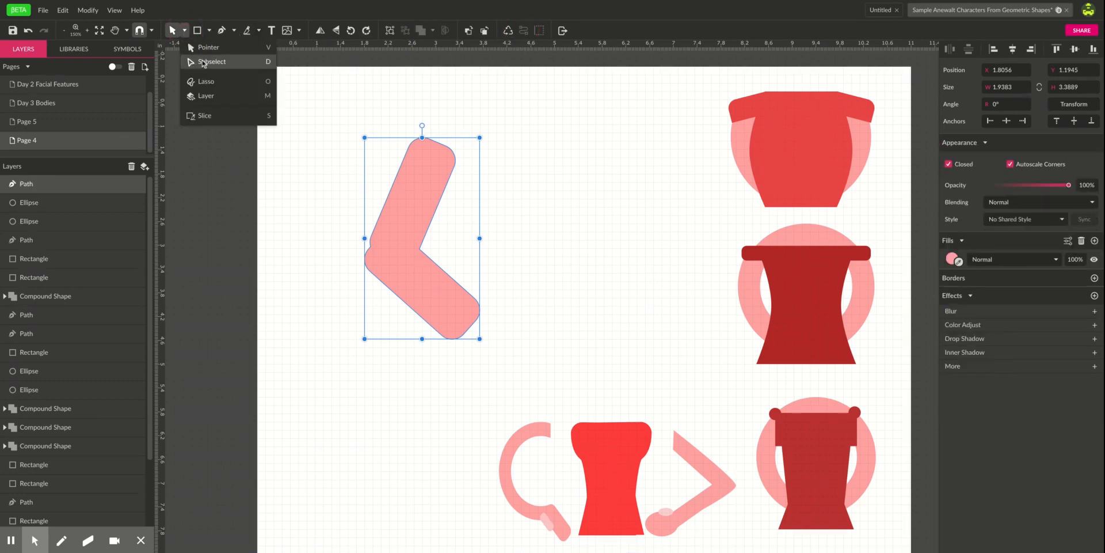
{"action": "left_click", "coordinate": [201, 62]}
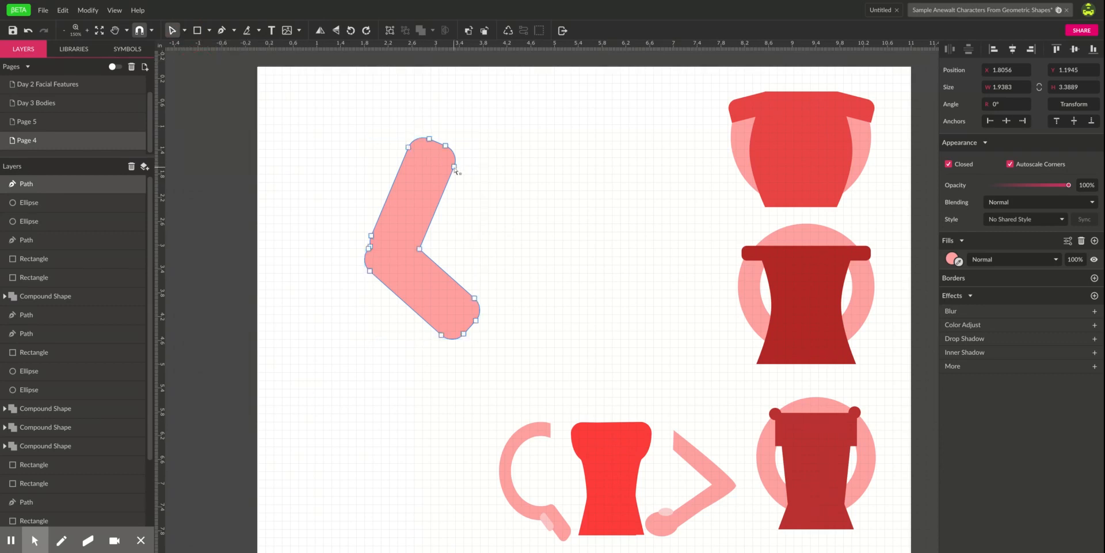
{"action": "left_click_drag", "start_coordinate": [455, 167], "coordinate": [464, 173]}
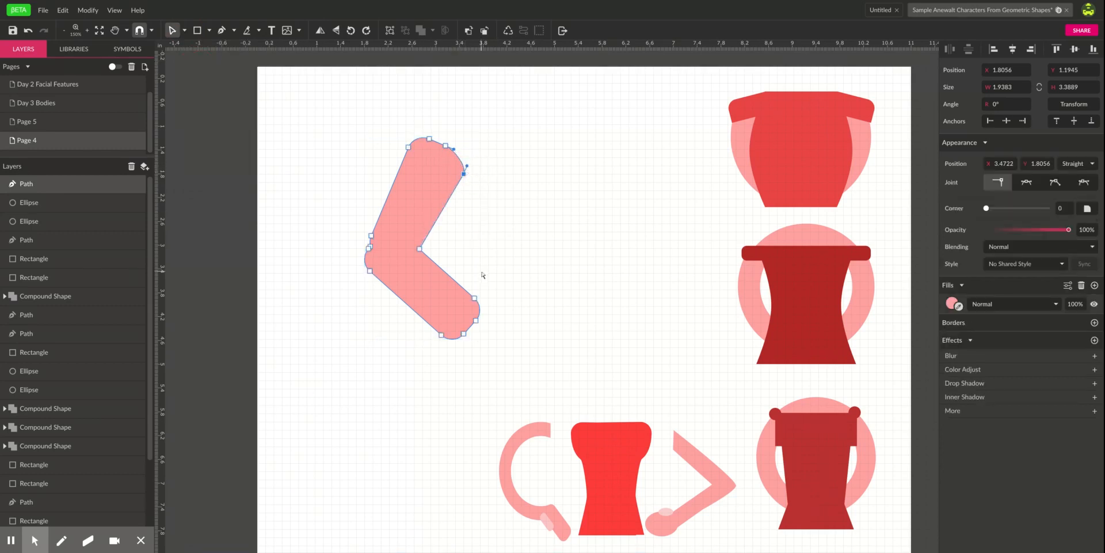
{"action": "left_click_drag", "start_coordinate": [478, 303], "coordinate": [476, 303]}
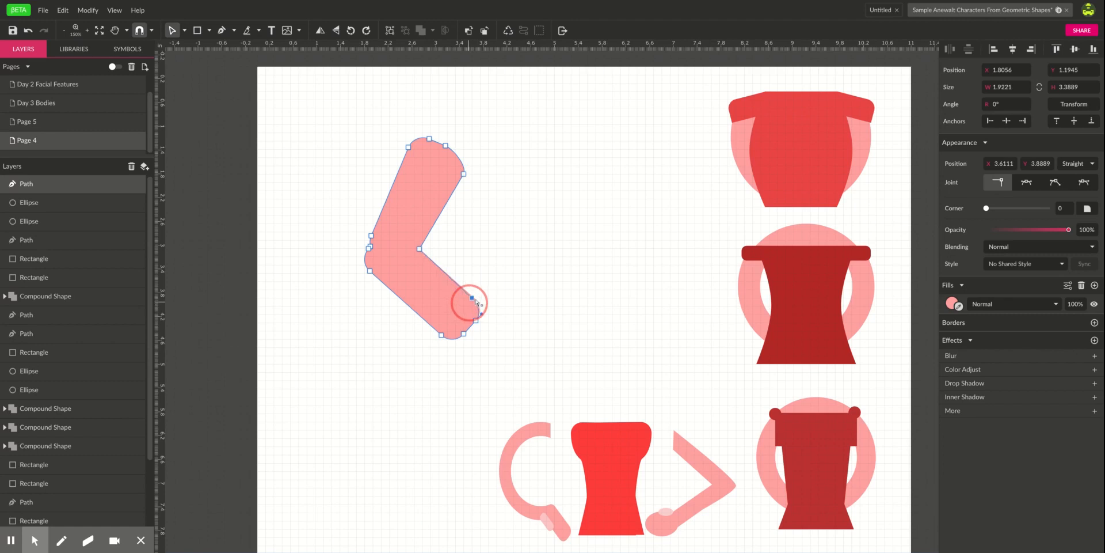
{"action": "left_click_drag", "start_coordinate": [441, 334], "coordinate": [447, 331]}
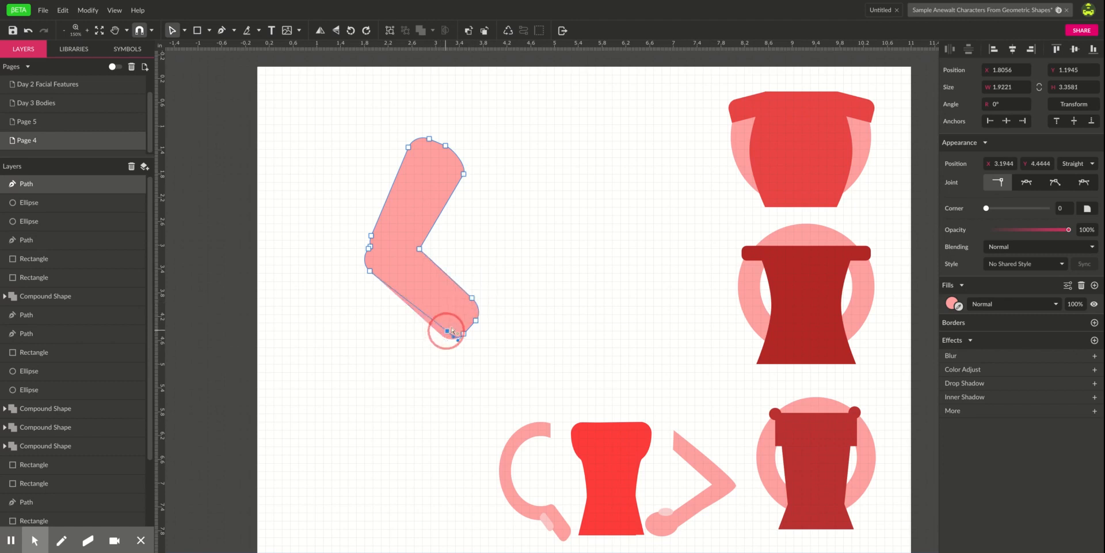
{"action": "left_click_drag", "start_coordinate": [370, 247], "coordinate": [369, 248]}
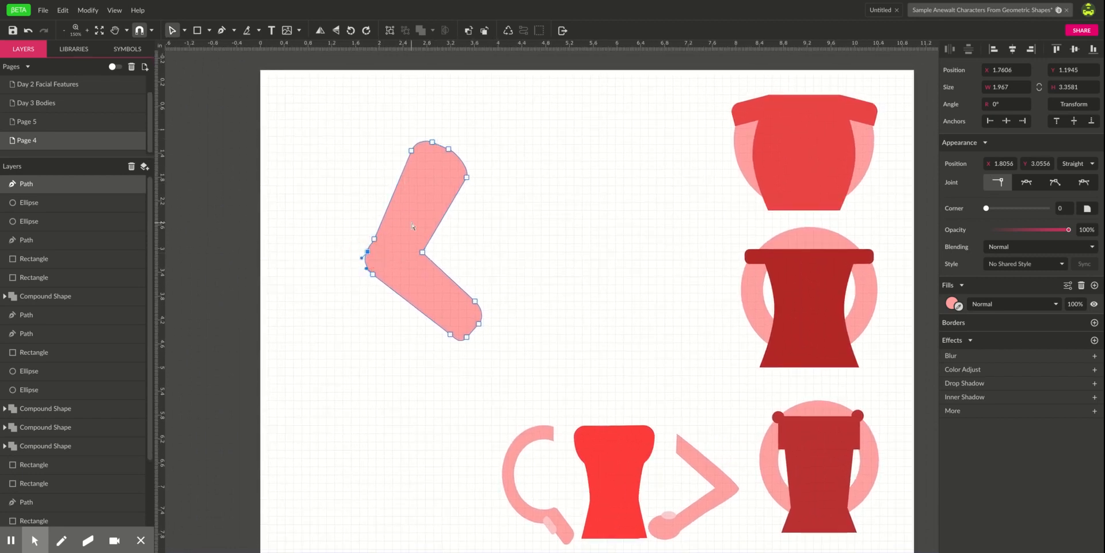
- Move the bent arm to the page's lower-left area and scale it down to about 1.55 by 2.65 in
{"action": "key", "text": "Escape"}
{"action": "left_click_drag", "start_coordinate": [400, 227], "coordinate": [354, 426]}
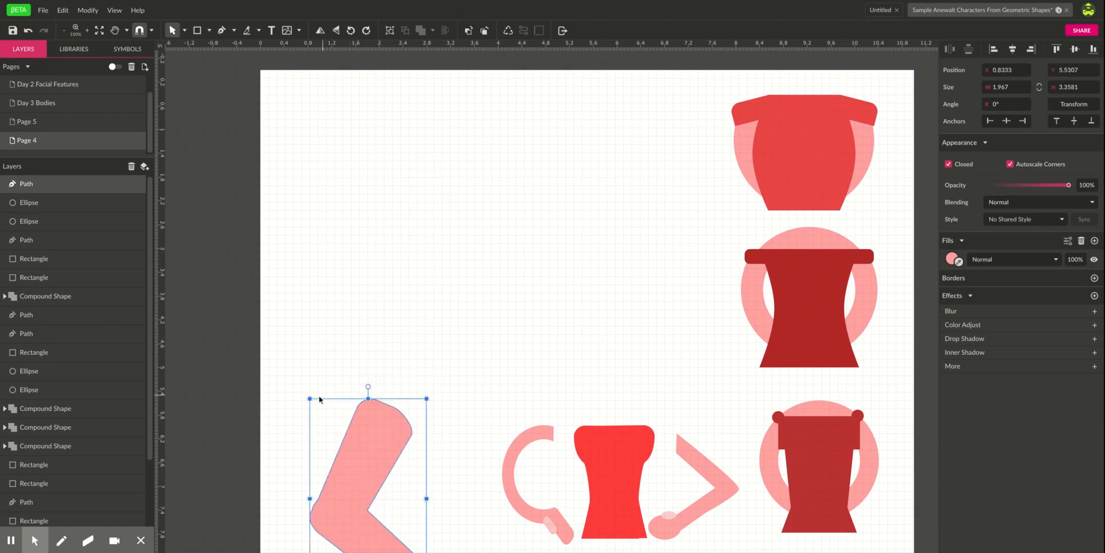
{"action": "left_click_drag", "start_coordinate": [309, 398], "coordinate": [335, 442]}
{"action": "left_click_drag", "start_coordinate": [373, 478], "coordinate": [344, 467]}
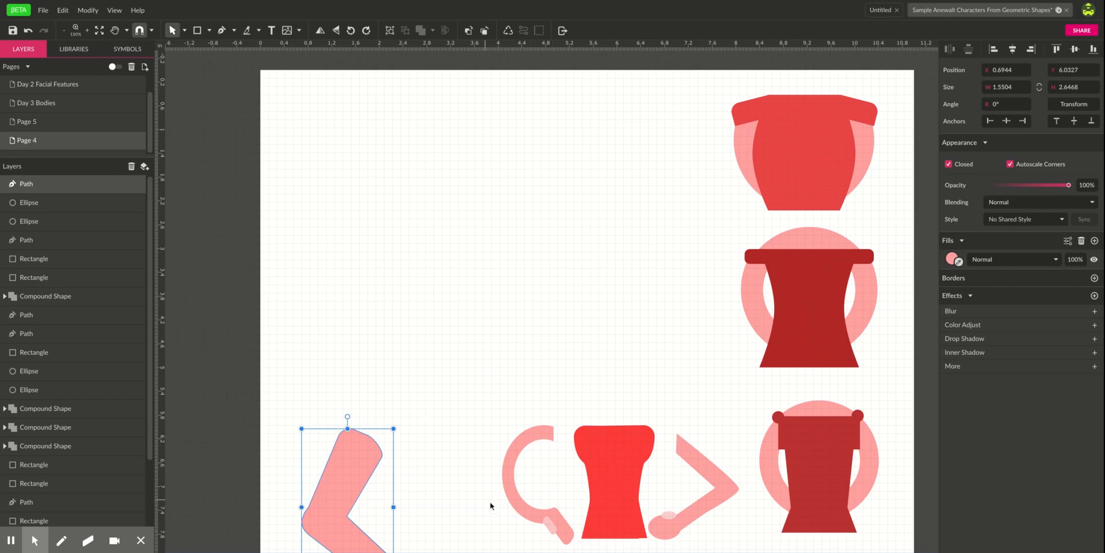
- Draw a pink circle about 2.89 in across and place it at about X 1.83, Y 1.11 in
{"action": "left_click", "coordinate": [209, 31]}
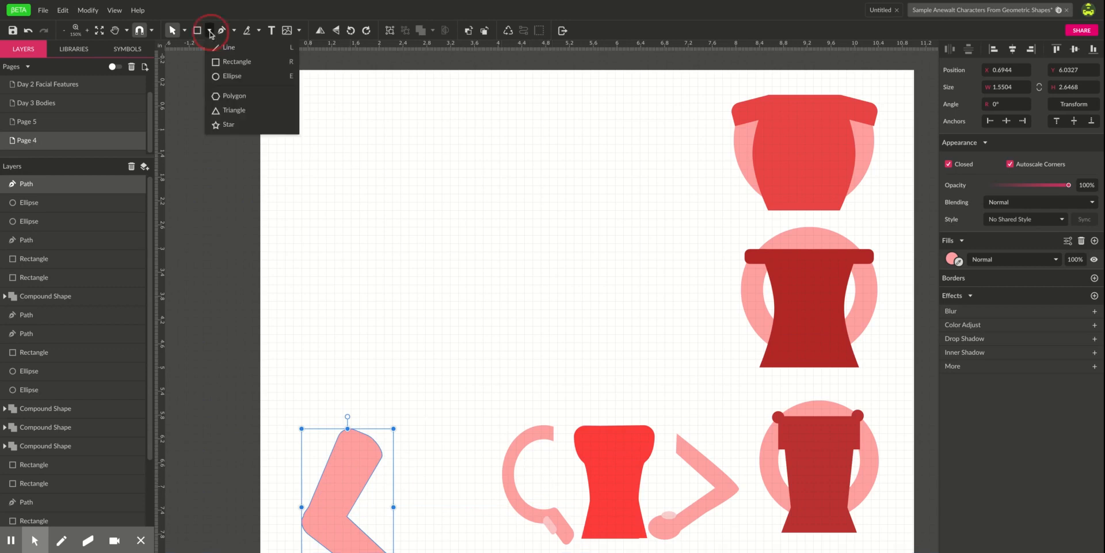
{"action": "left_click", "coordinate": [221, 76]}
{"action": "left_click_drag", "start_coordinate": [345, 138], "coordinate": [480, 308]}
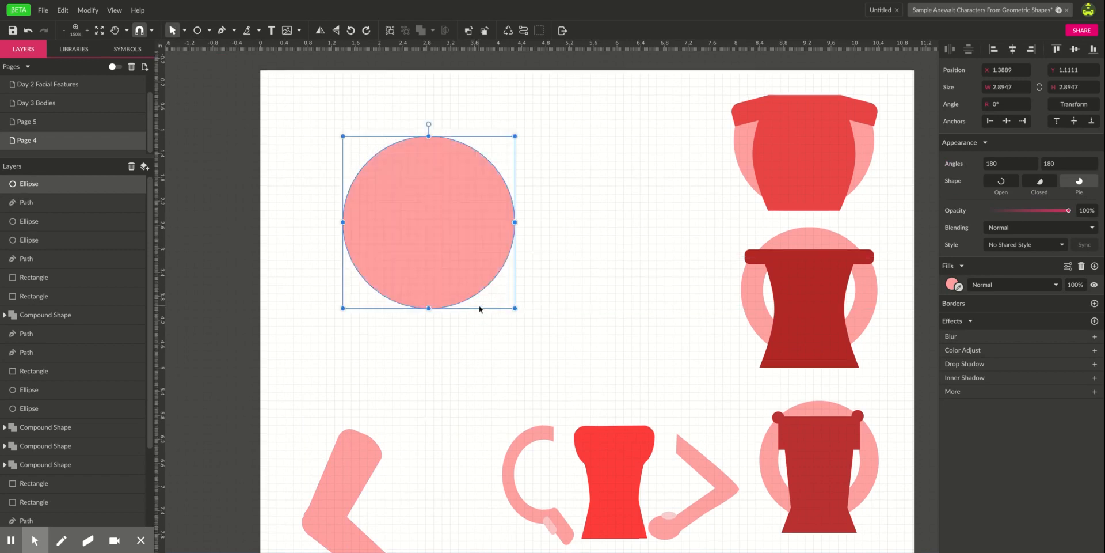
{"action": "left_click_drag", "start_coordinate": [448, 243], "coordinate": [474, 242]}
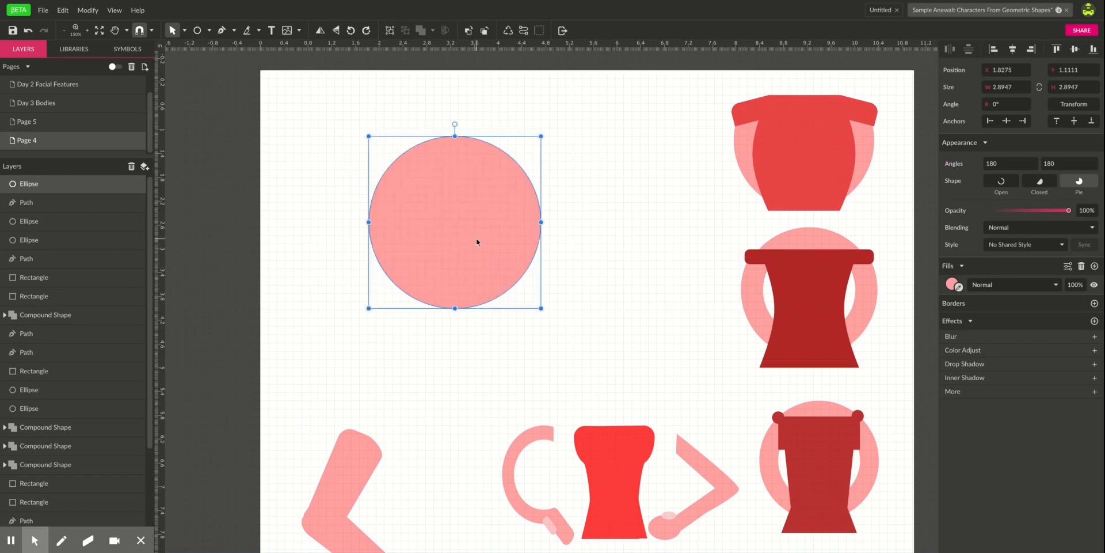
- Duplicate the circle, shrink the copy about its center to about 2.06 in and subtract it to leave a ring
{"action": "key", "text": "ctrl+d"}
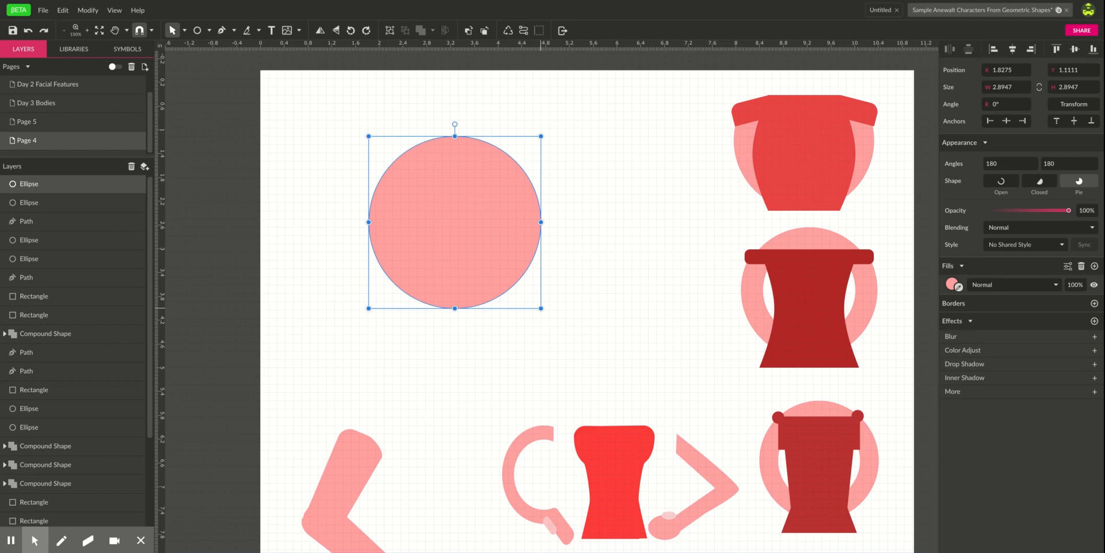
{"action": "left_click_drag", "start_coordinate": [541, 309], "coordinate": [514, 280]}
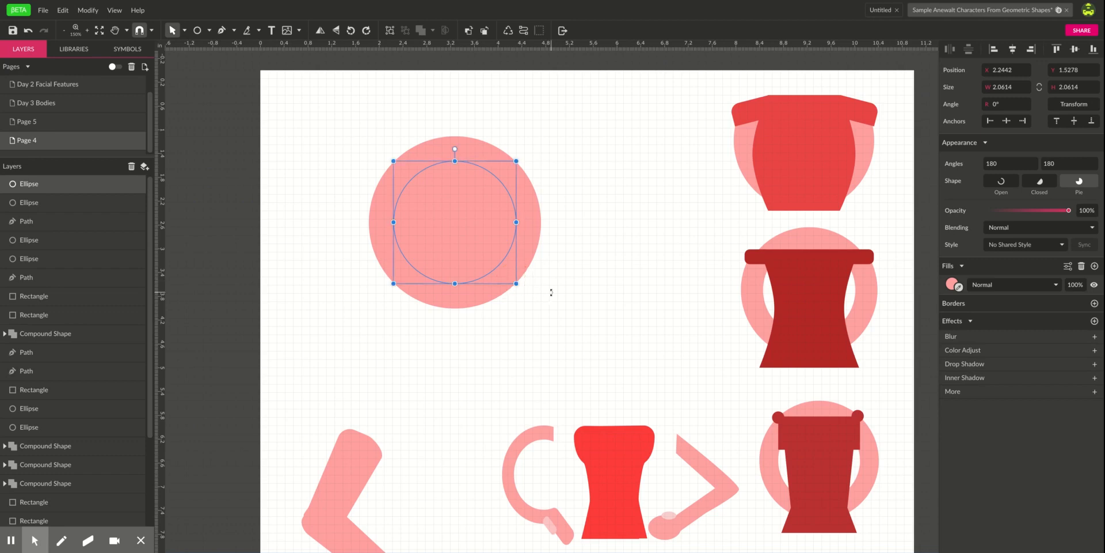
{"action": "left_click_drag", "start_coordinate": [365, 119], "coordinate": [491, 279]}
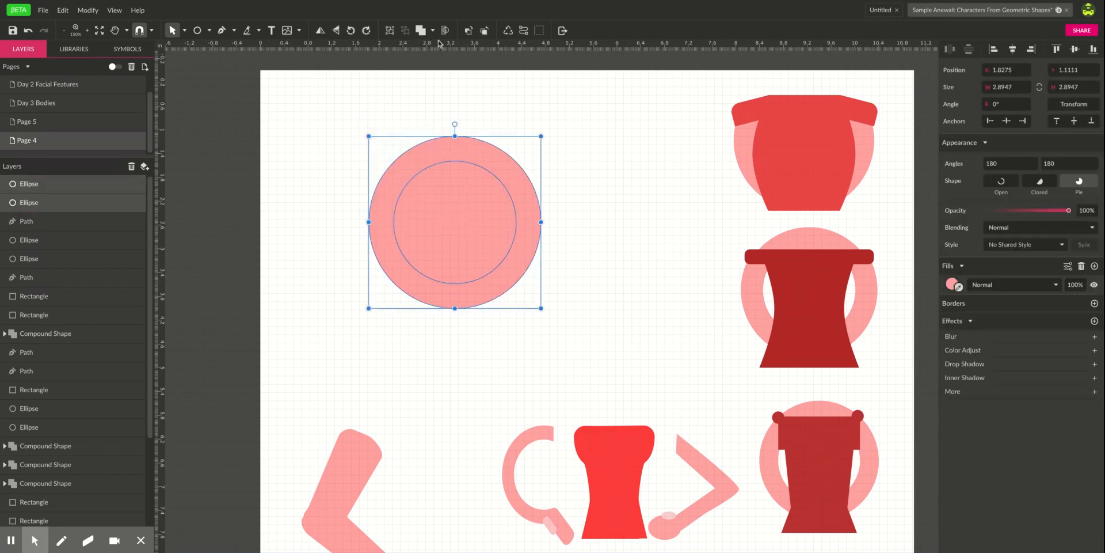
{"action": "left_click", "coordinate": [433, 30]}
{"action": "left_click", "coordinate": [449, 63]}
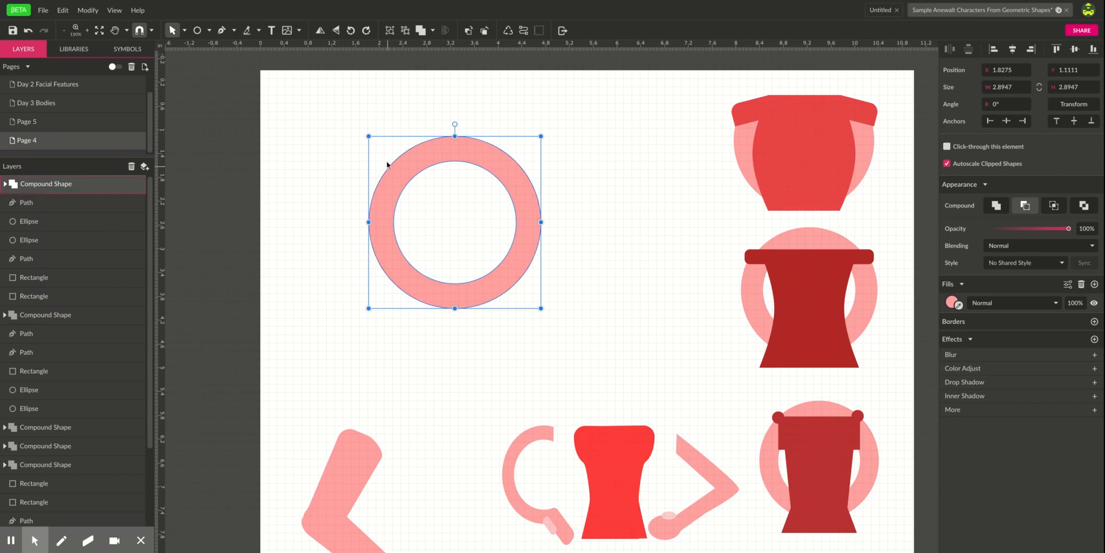
- Slice the ring horizontally across its upper part with the Knife tool and deselect the pieces
{"action": "left_click", "coordinate": [247, 29]}
{"action": "left_click_drag", "start_coordinate": [351, 178], "coordinate": [565, 177]}
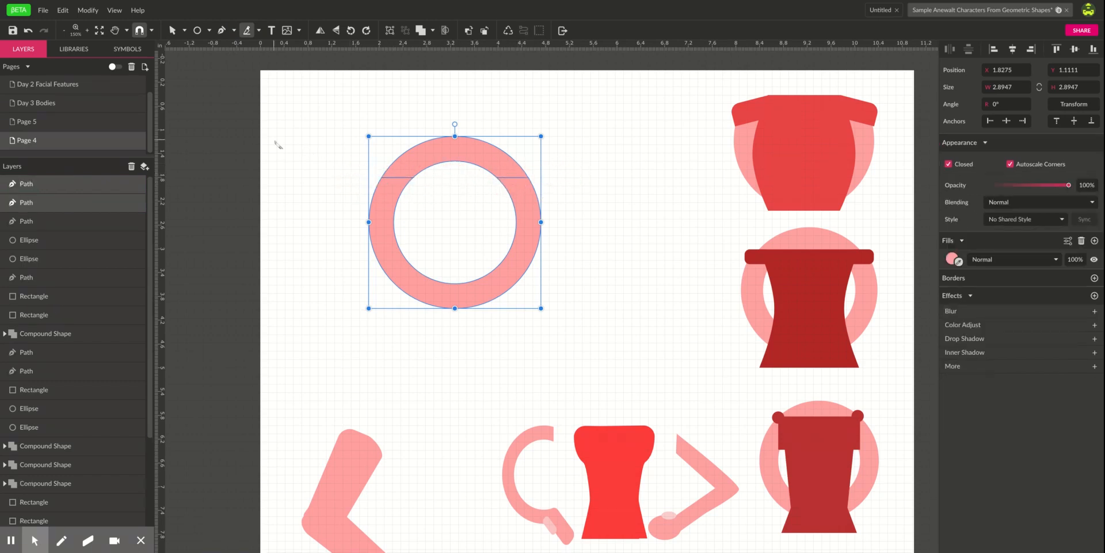
{"action": "left_click", "coordinate": [171, 30]}
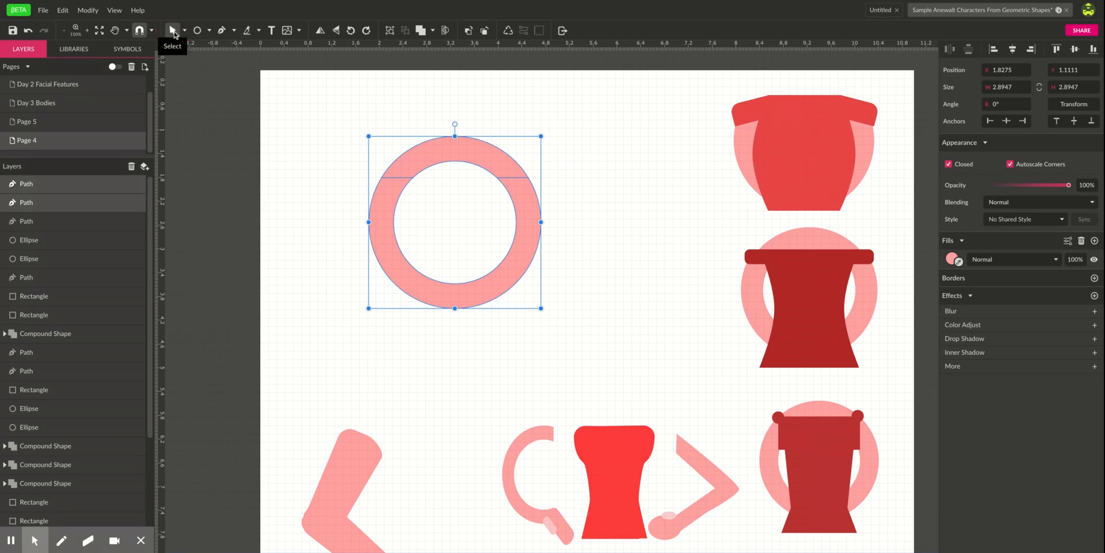
{"action": "left_click", "coordinate": [369, 118]}
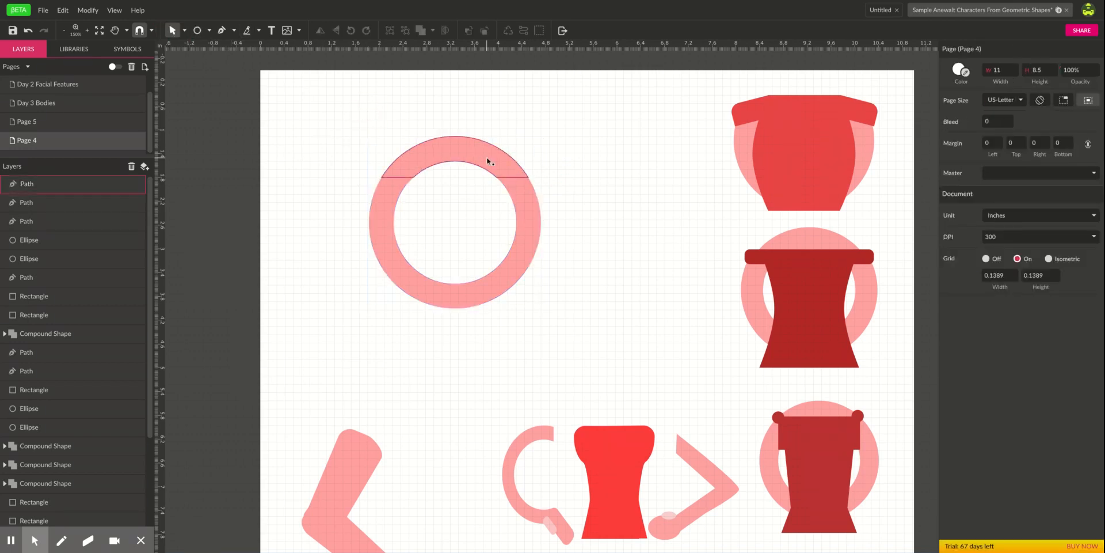
- Pull the upper arc away from the ring, rotate it to about 87.3°, shorten it to about 2.21 in and place it beside the ring
{"action": "left_click_drag", "start_coordinate": [459, 154], "coordinate": [575, 324]}
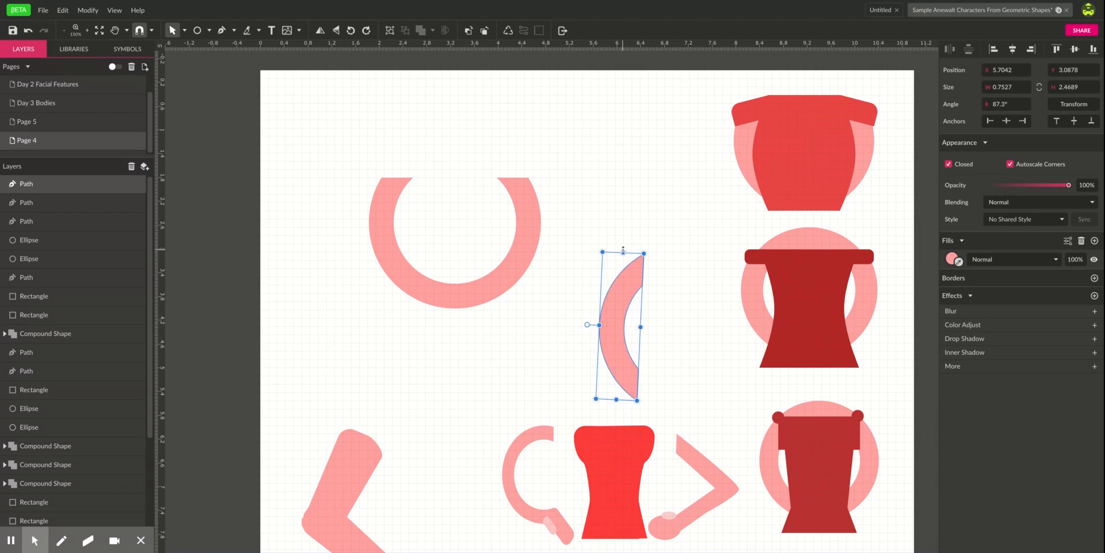
{"action": "left_click", "coordinate": [623, 258]}
{"action": "left_click", "coordinate": [628, 298]}
{"action": "left_click_drag", "start_coordinate": [624, 253], "coordinate": [624, 268]}
{"action": "left_click_drag", "start_coordinate": [621, 335], "coordinate": [609, 229]}
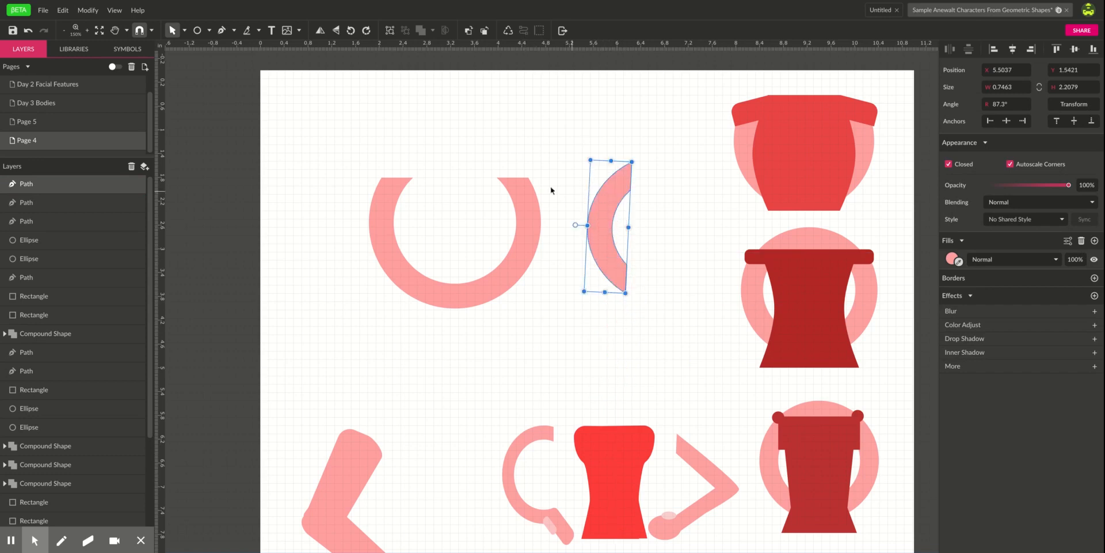
- Reshape the upper end of the arc by moving its inner corner outward and adding a point on the inner edge
{"action": "left_click", "coordinate": [185, 30]}
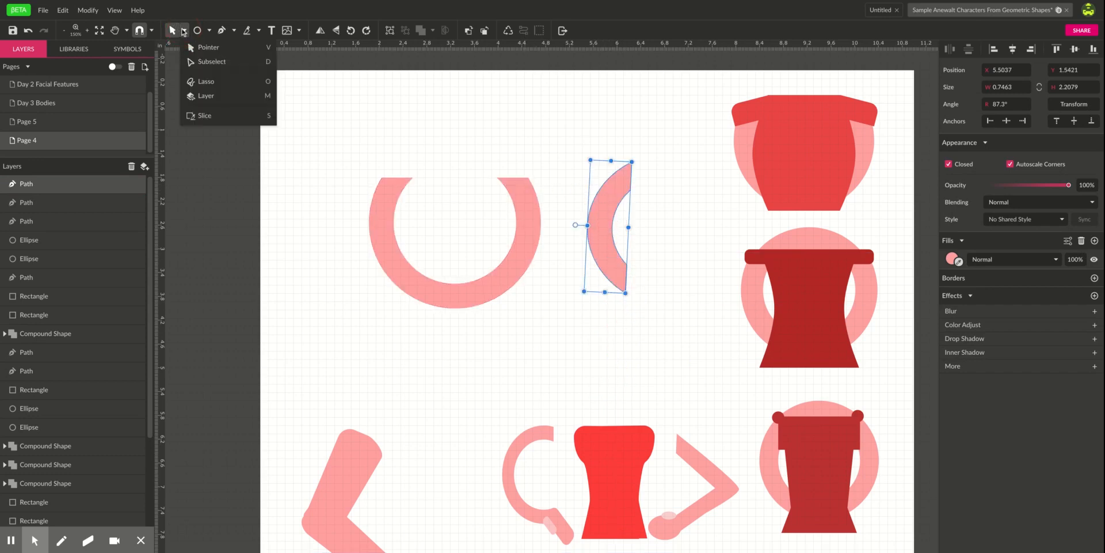
{"action": "left_click", "coordinate": [196, 62]}
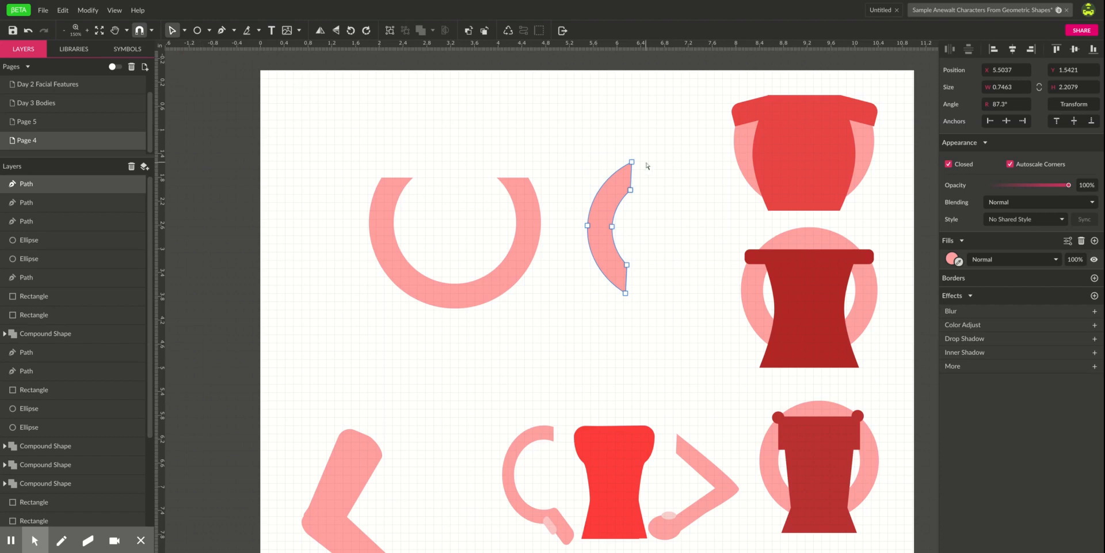
{"action": "left_click_drag", "start_coordinate": [631, 190], "coordinate": [647, 202]}
{"action": "left_click", "coordinate": [631, 190]}
{"action": "left_click", "coordinate": [685, 231]}
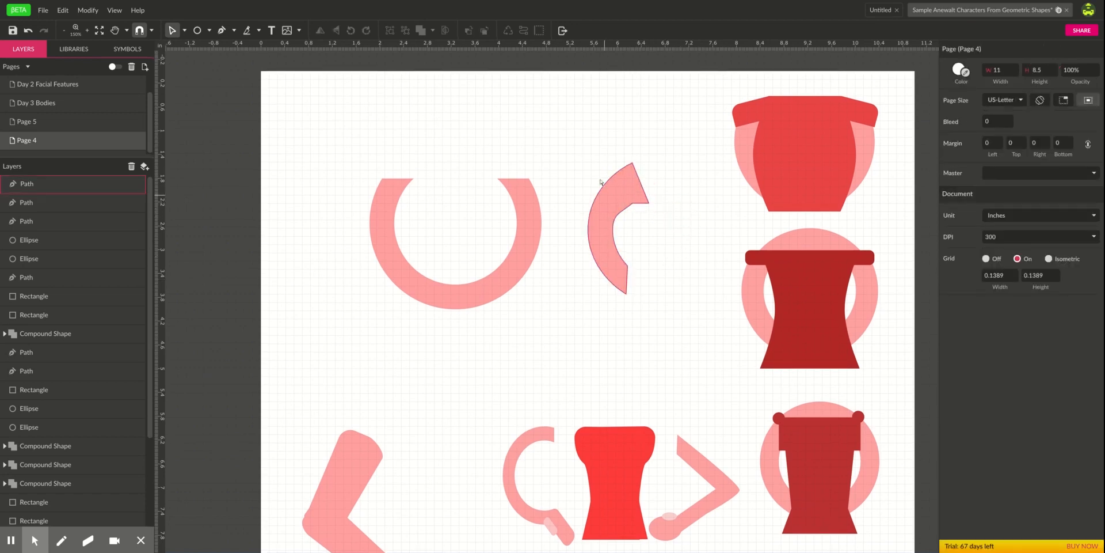
- Delete the leftover lower part of the ring and move the curved arm to about X 6.75, Y 3.76 in
{"action": "left_click_drag", "start_coordinate": [593, 171], "coordinate": [647, 298]}
{"action": "left_click_drag", "start_coordinate": [348, 175], "coordinate": [565, 356]}
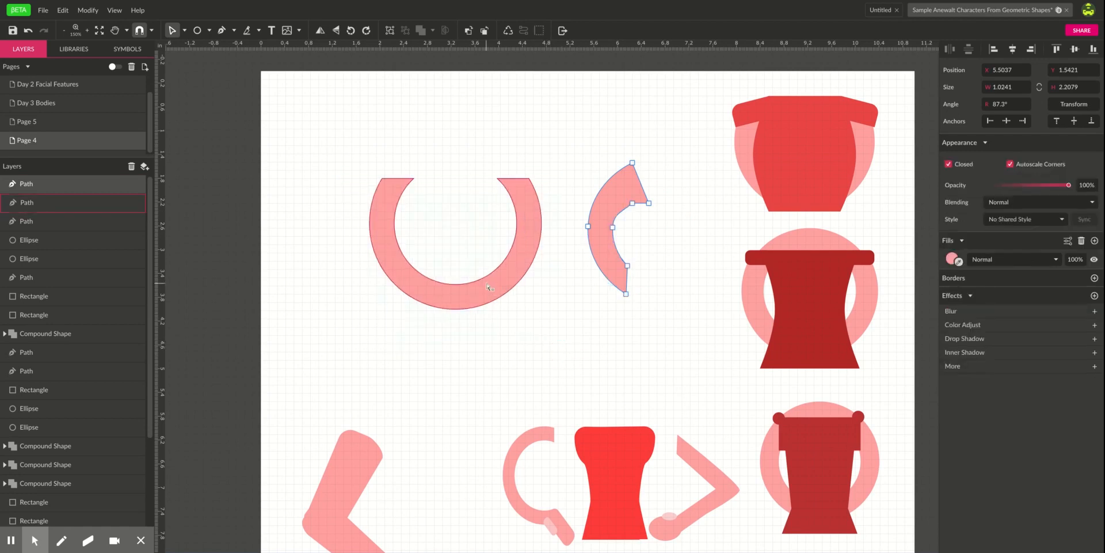
{"action": "key", "text": "Escape"}
{"action": "left_click", "coordinate": [457, 298]}
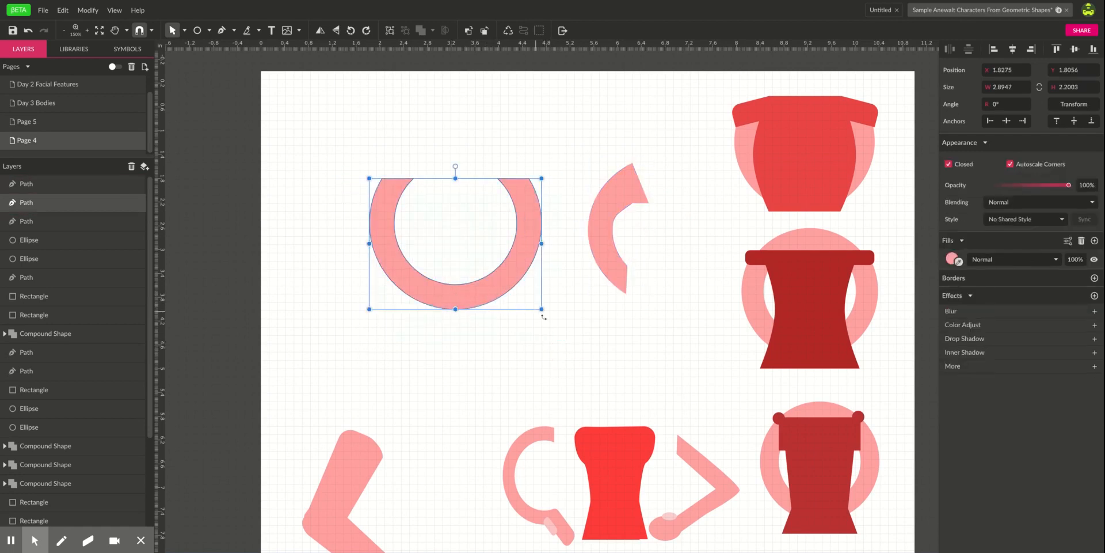
{"action": "key", "text": "Delete"}
{"action": "left_click_drag", "start_coordinate": [571, 179], "coordinate": [652, 287]}
{"action": "left_click_drag", "start_coordinate": [606, 249], "coordinate": [679, 360]}
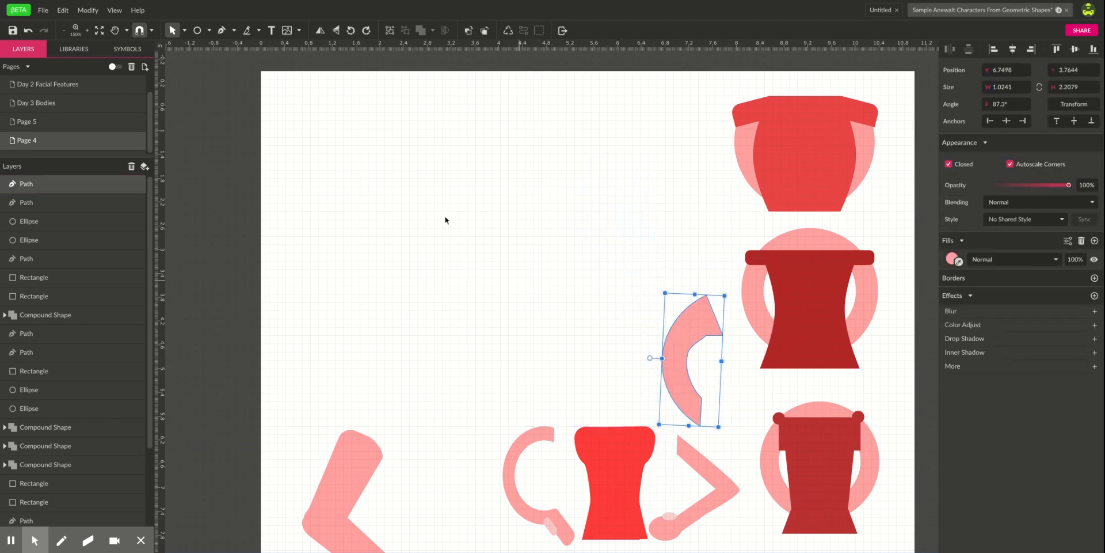
- Draw a downward-pointing triangle, enlarge it to about 2.27 × 2.16 in and place it at about X 2.22, Y 1.56 in
{"action": "left_click", "coordinate": [184, 30]}
{"action": "left_click", "coordinate": [209, 30]}
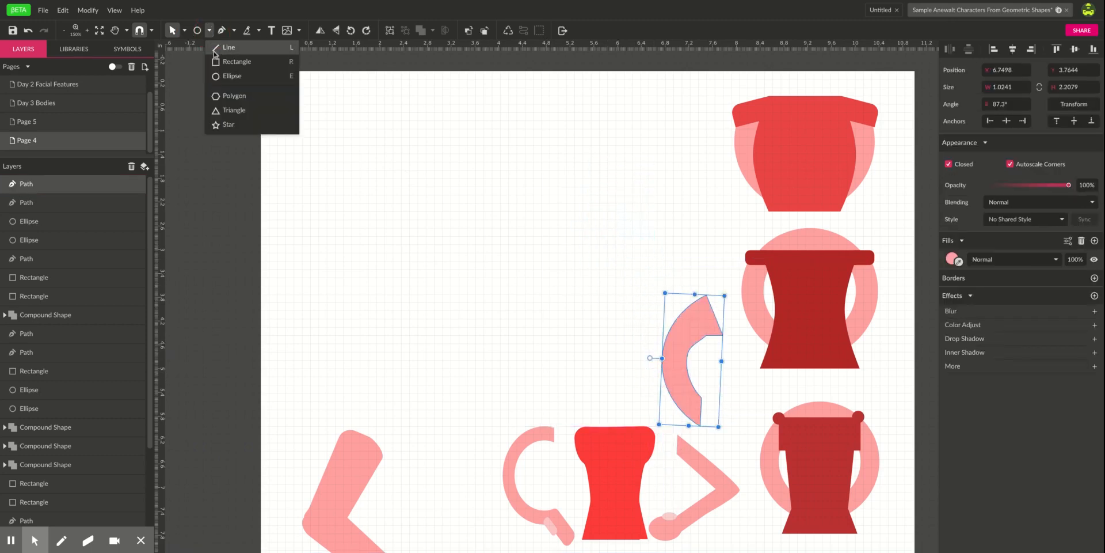
{"action": "left_click", "coordinate": [216, 110]}
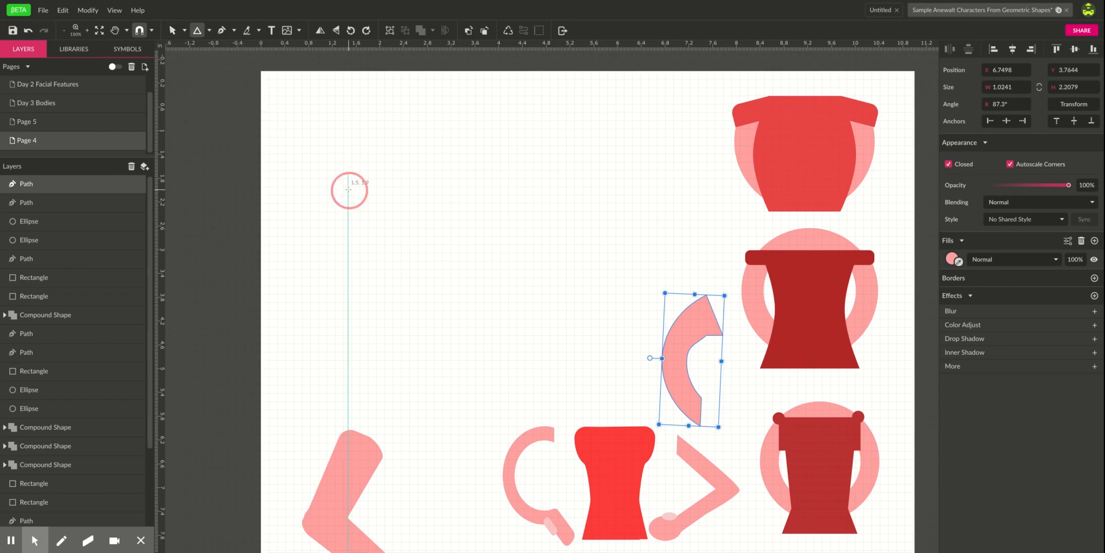
{"action": "left_click_drag", "start_coordinate": [349, 189], "coordinate": [347, 251]}
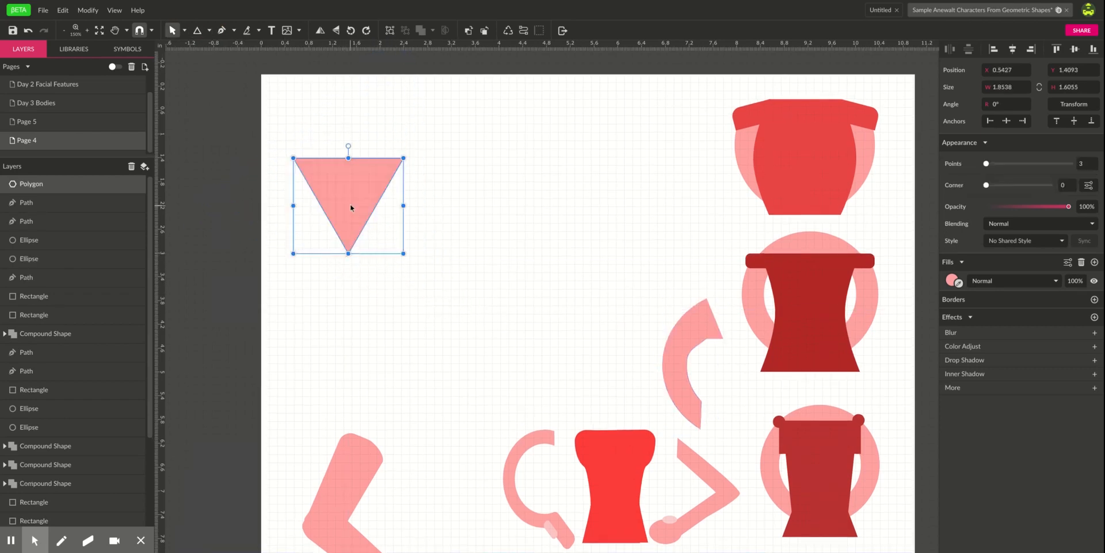
{"action": "left_click_drag", "start_coordinate": [351, 207], "coordinate": [441, 212]}
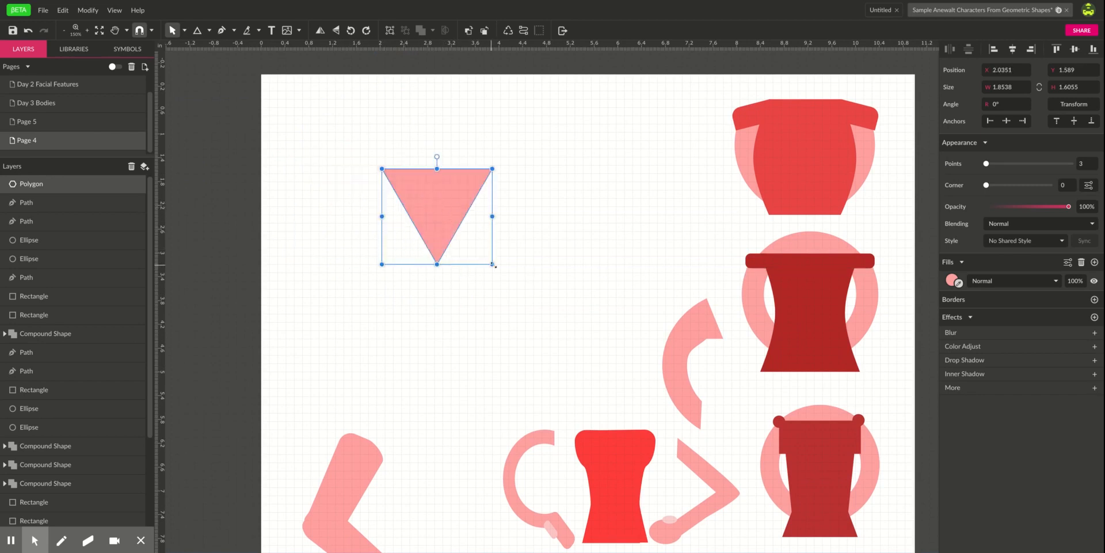
{"action": "left_click_drag", "start_coordinate": [494, 264], "coordinate": [517, 297]}
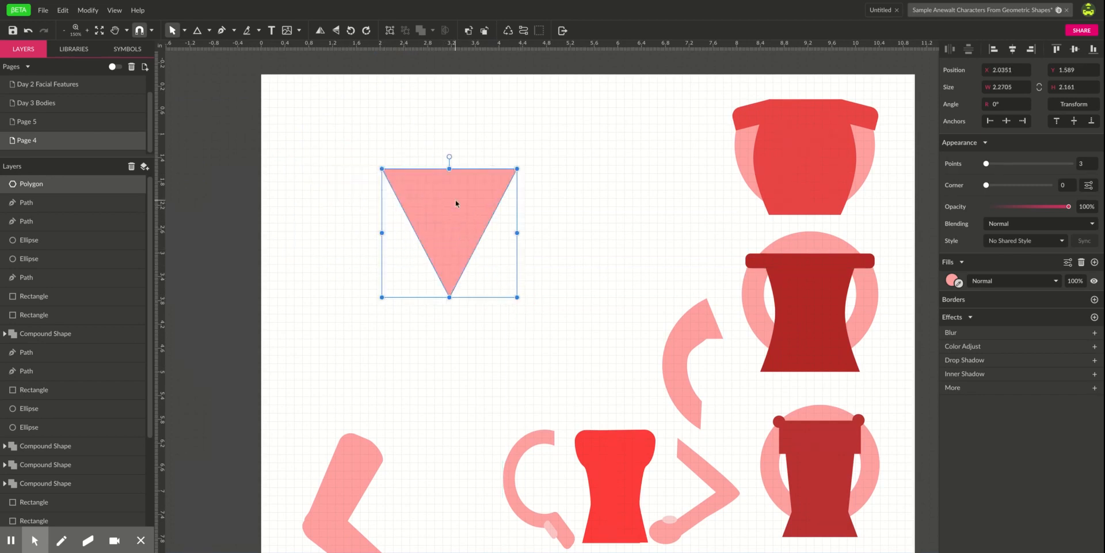
{"action": "left_click_drag", "start_coordinate": [455, 202], "coordinate": [466, 200]}
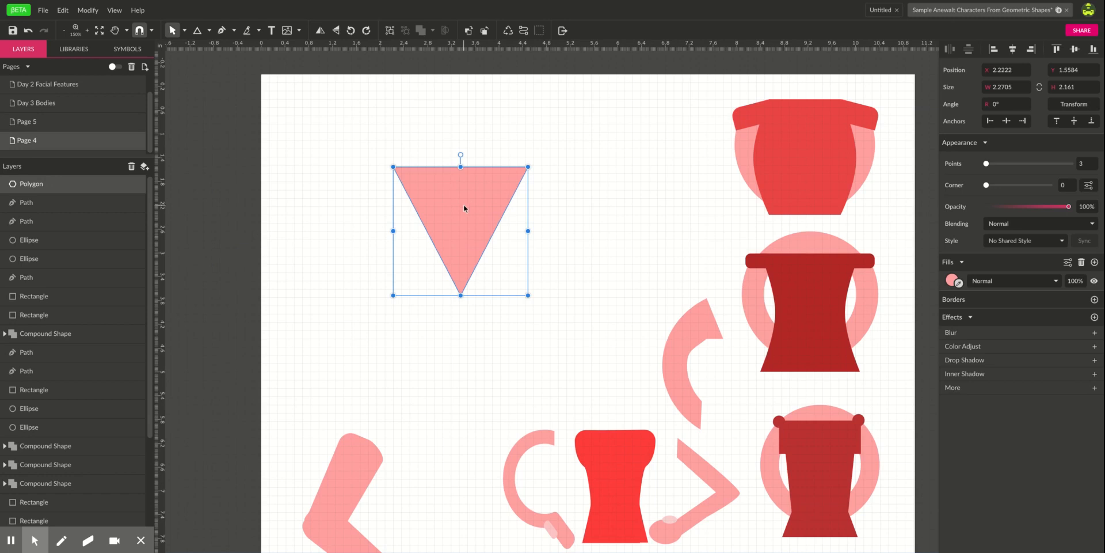
- Duplicate the triangle, shrink the copy to roughly 1.3 in wide and offset it so it slightly overhangs the large triangle's right edge
{"action": "key", "text": "ctrl+d"}
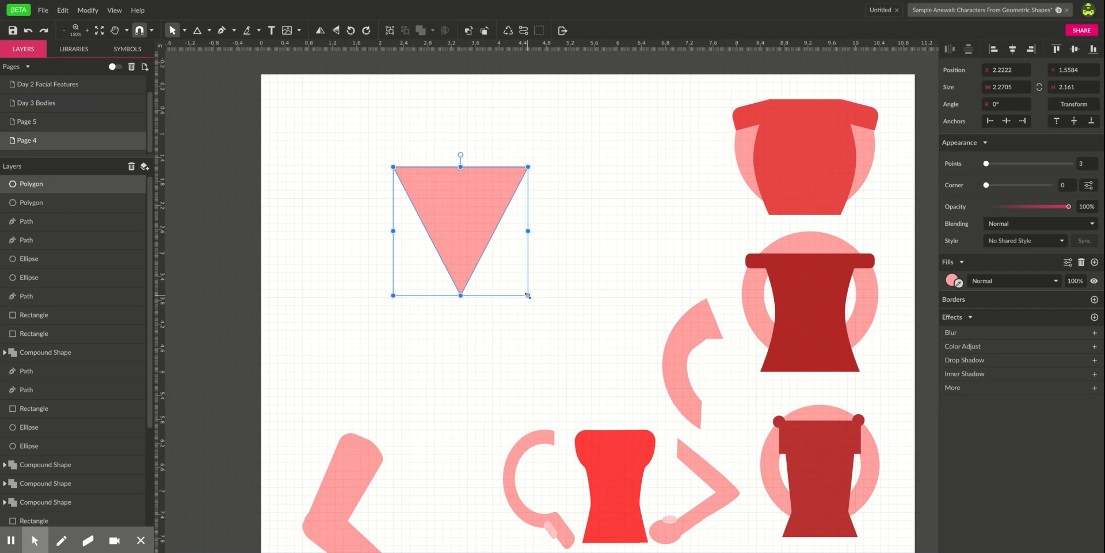
{"action": "left_click_drag", "start_coordinate": [528, 295], "coordinate": [499, 267]}
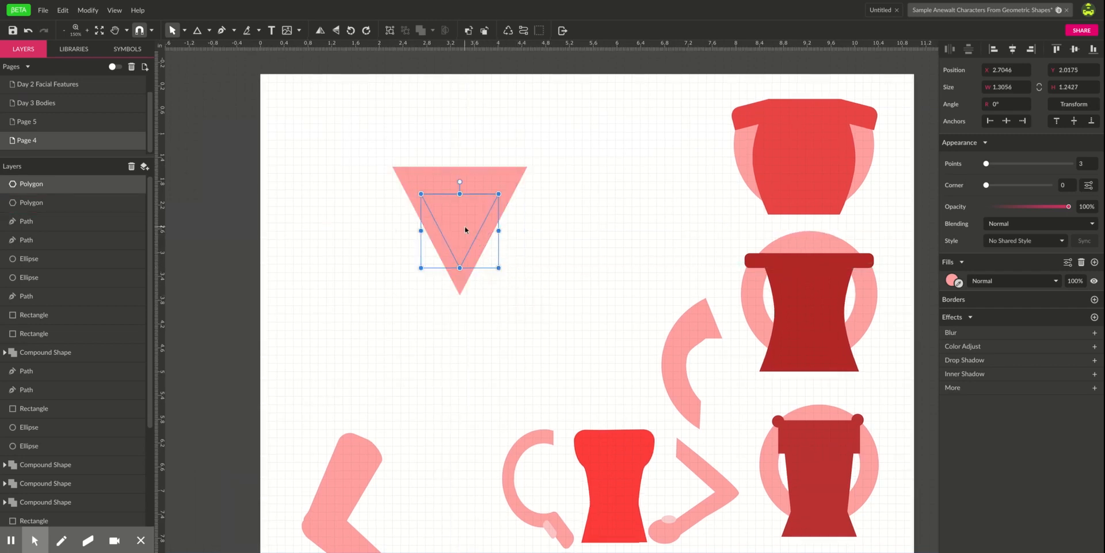
{"action": "left_click_drag", "start_coordinate": [465, 226], "coordinate": [482, 229]}
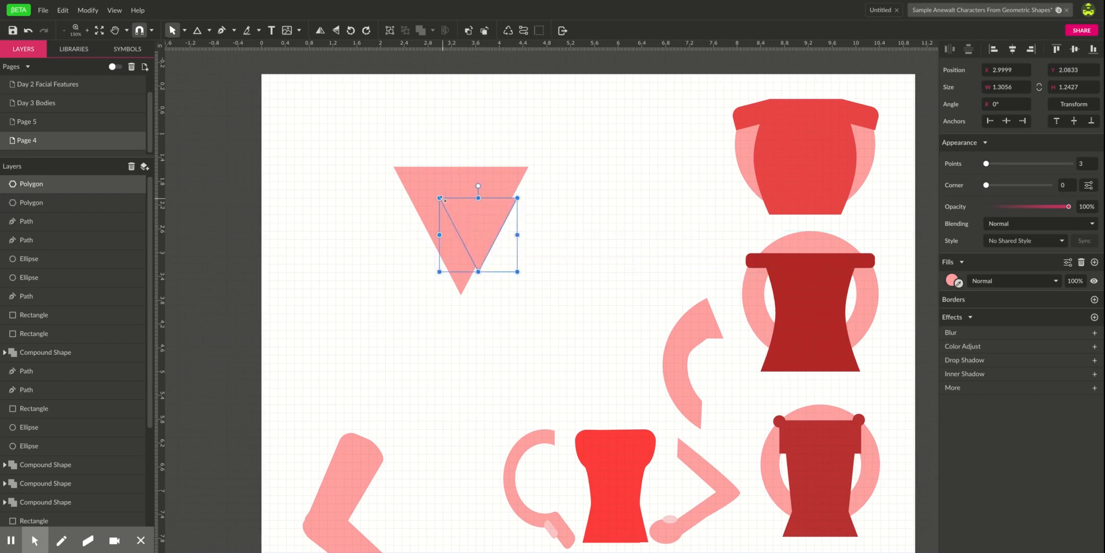
{"action": "left_click_drag", "start_coordinate": [440, 197], "coordinate": [433, 194]}
{"action": "left_click", "coordinate": [543, 228]}
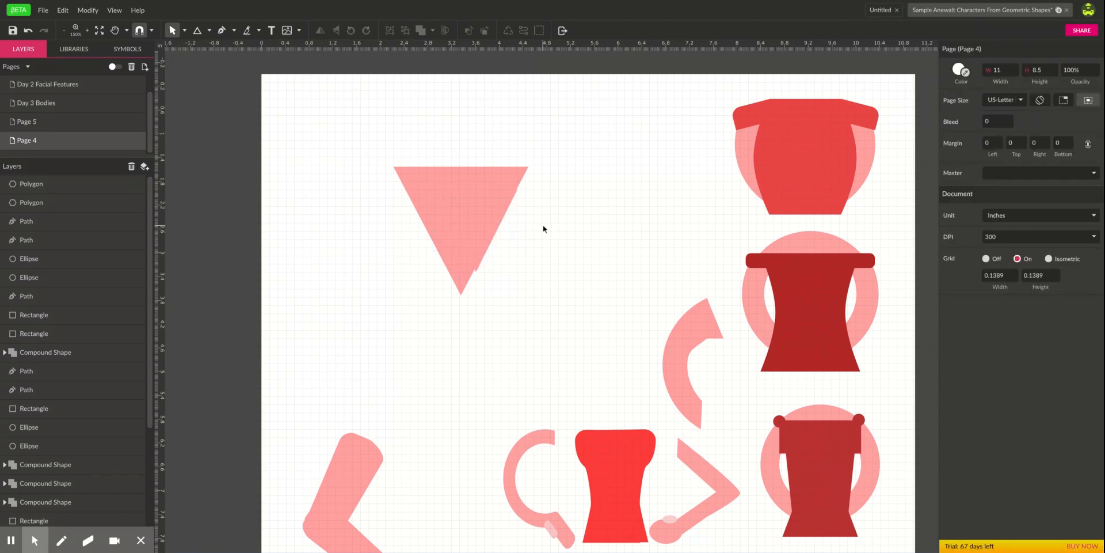
- Subtract the small triangle from the large one to leave a V-shaped bent arm
{"action": "left_click_drag", "start_coordinate": [351, 123], "coordinate": [464, 234]}
{"action": "left_click_drag", "start_coordinate": [483, 263], "coordinate": [485, 260]}
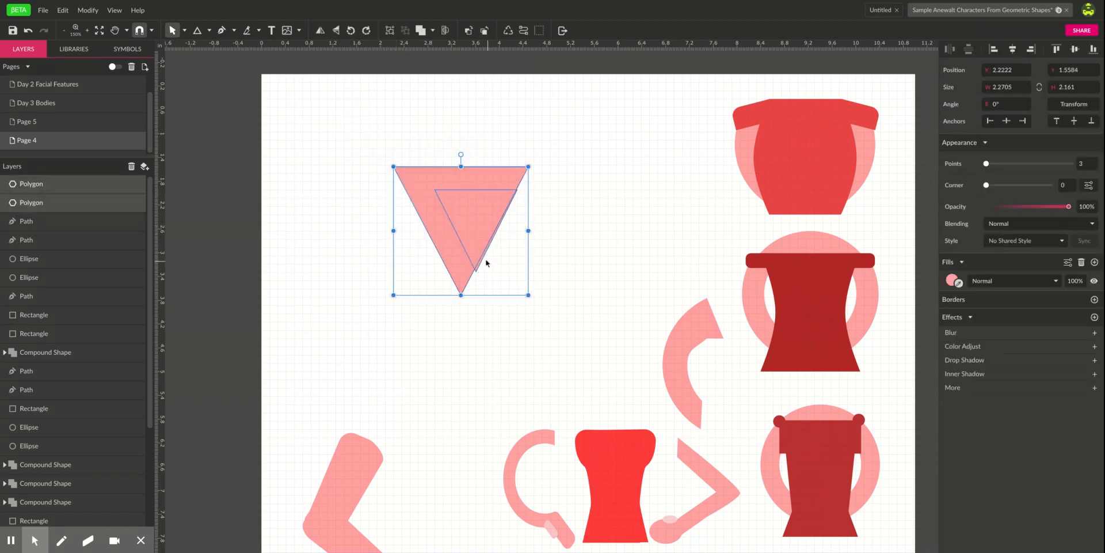
{"action": "left_click", "coordinate": [433, 31]}
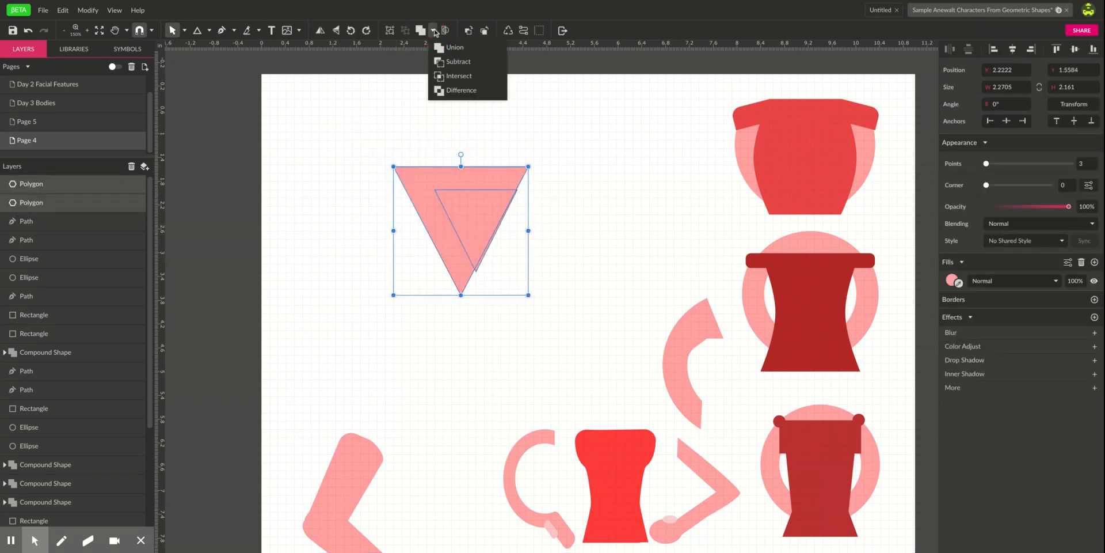
{"action": "left_click", "coordinate": [441, 63]}
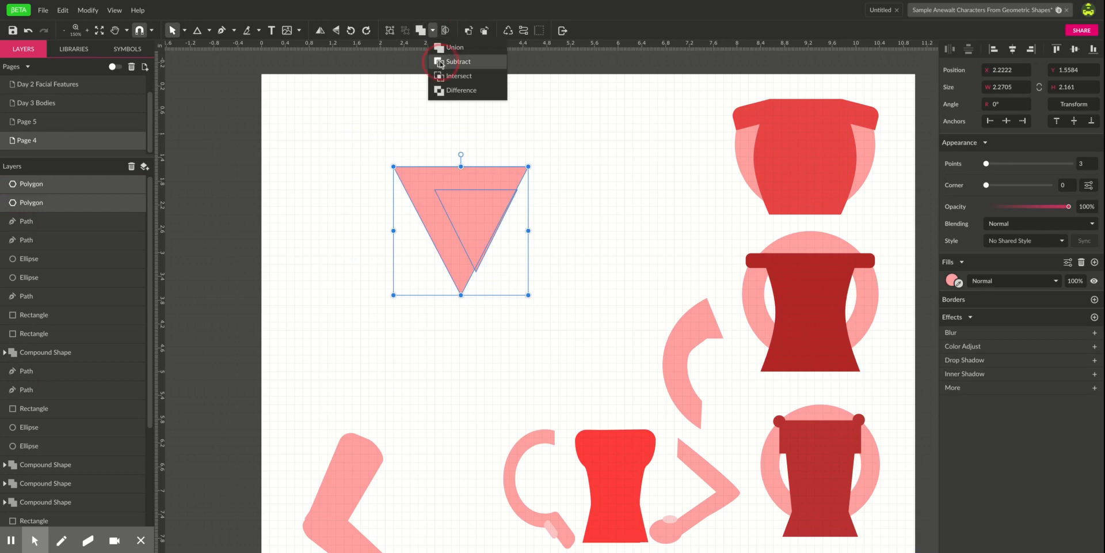
{"action": "left_click", "coordinate": [596, 252]}
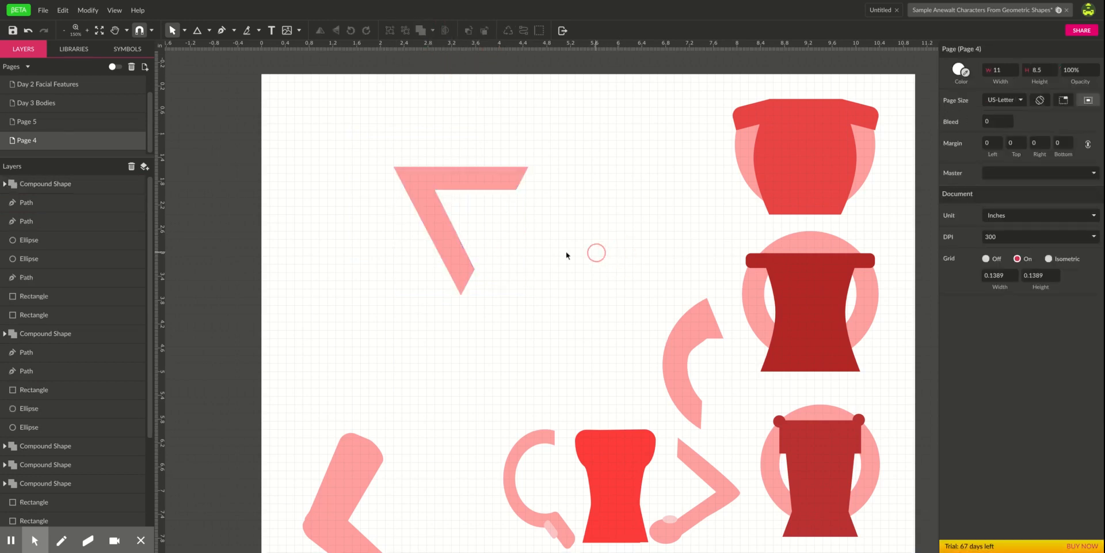
- Rotate the bent arm counterclockwise so its elbow points left, and convert the compound shape to a path
{"action": "left_click", "coordinate": [421, 171]}
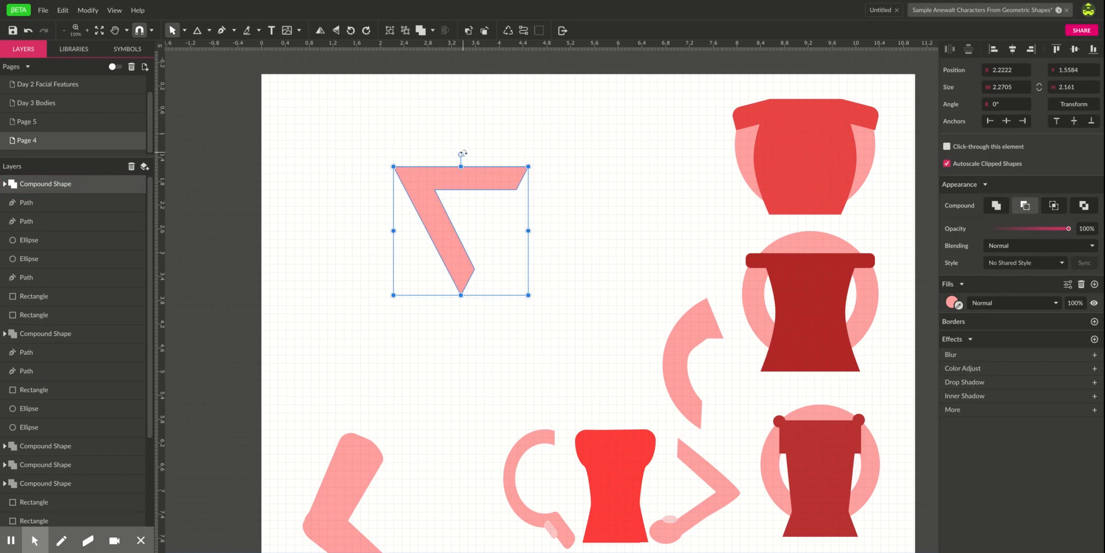
{"action": "left_click_drag", "start_coordinate": [462, 153], "coordinate": [435, 155]}
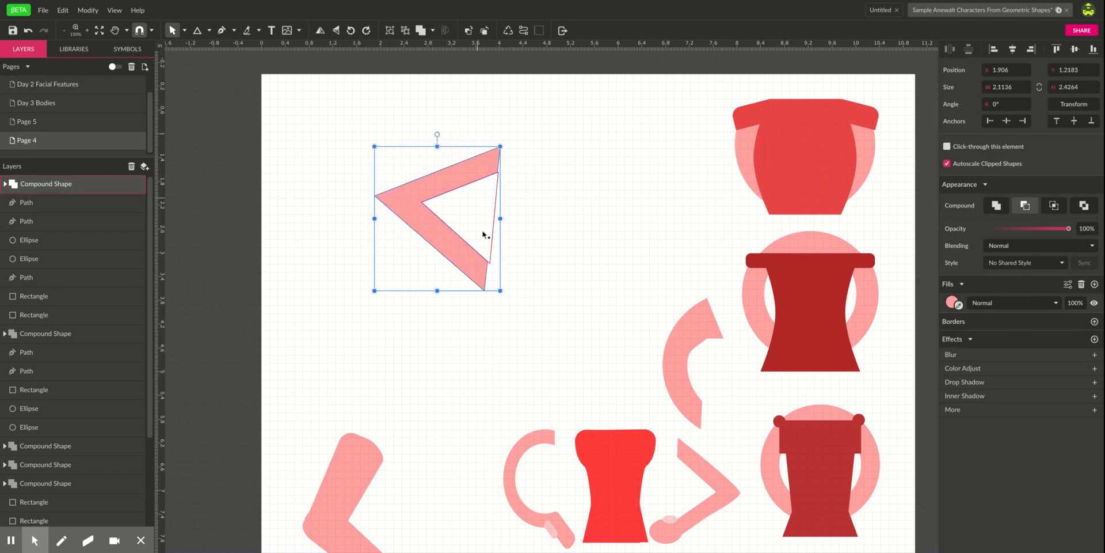
{"action": "left_click", "coordinate": [523, 33]}
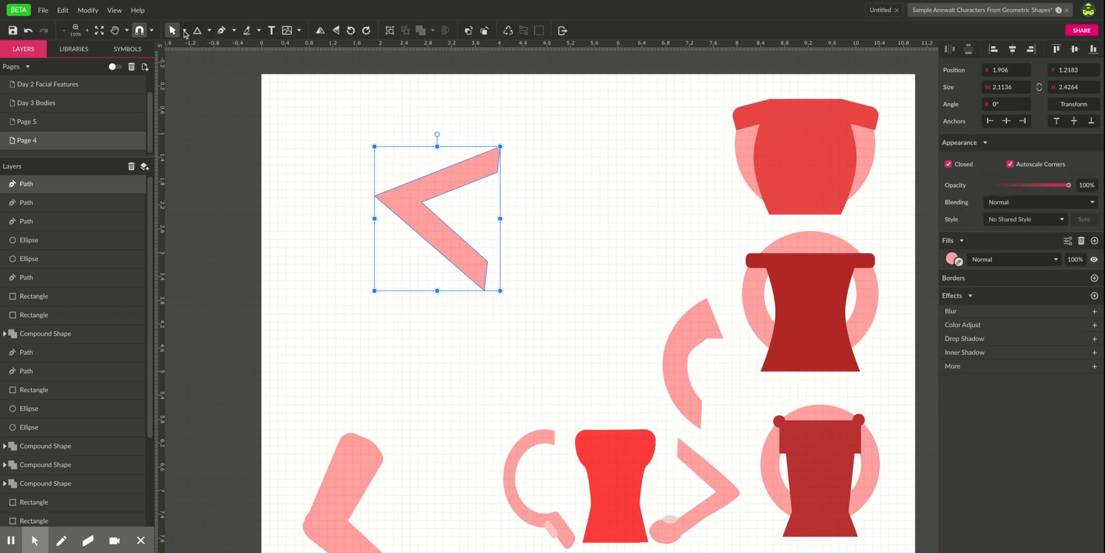
- Change the outer and inner elbow points to mirrored joints and shorten their handles for a gently rounded bend
{"action": "left_click", "coordinate": [184, 32]}
{"action": "left_click", "coordinate": [208, 64]}
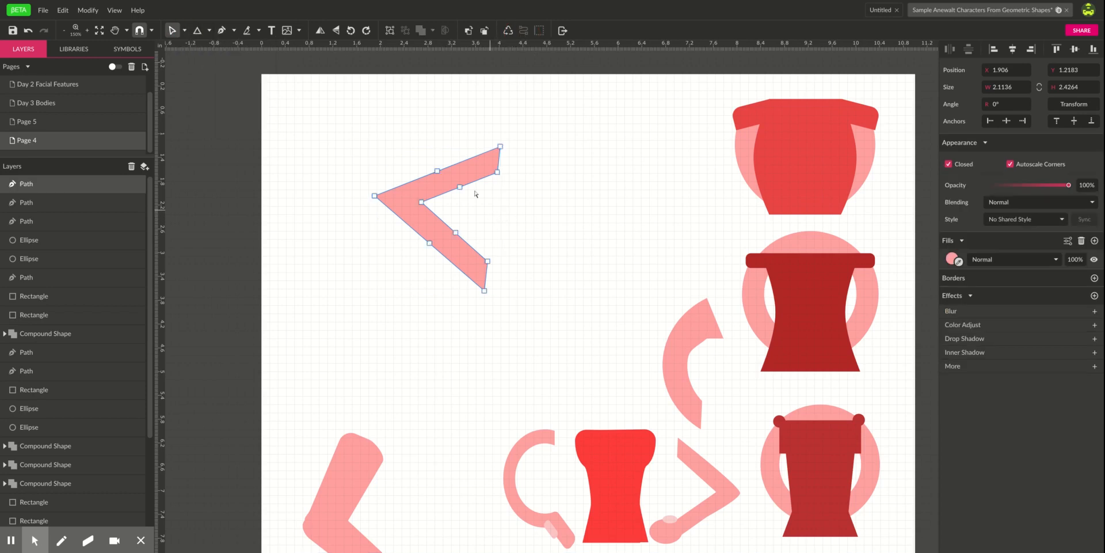
{"action": "left_click", "coordinate": [376, 196]}
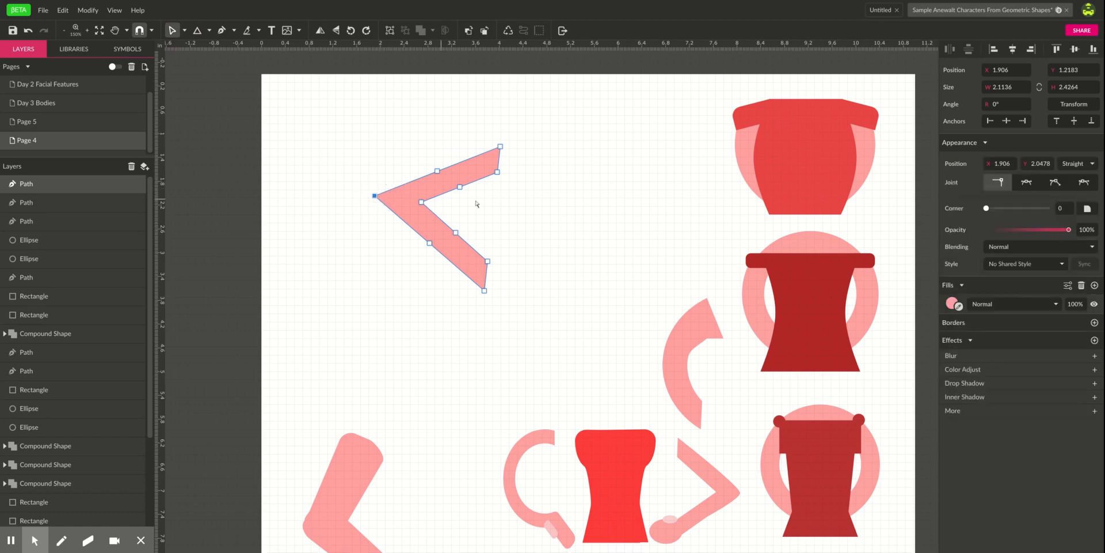
{"action": "left_click", "coordinate": [1026, 183]}
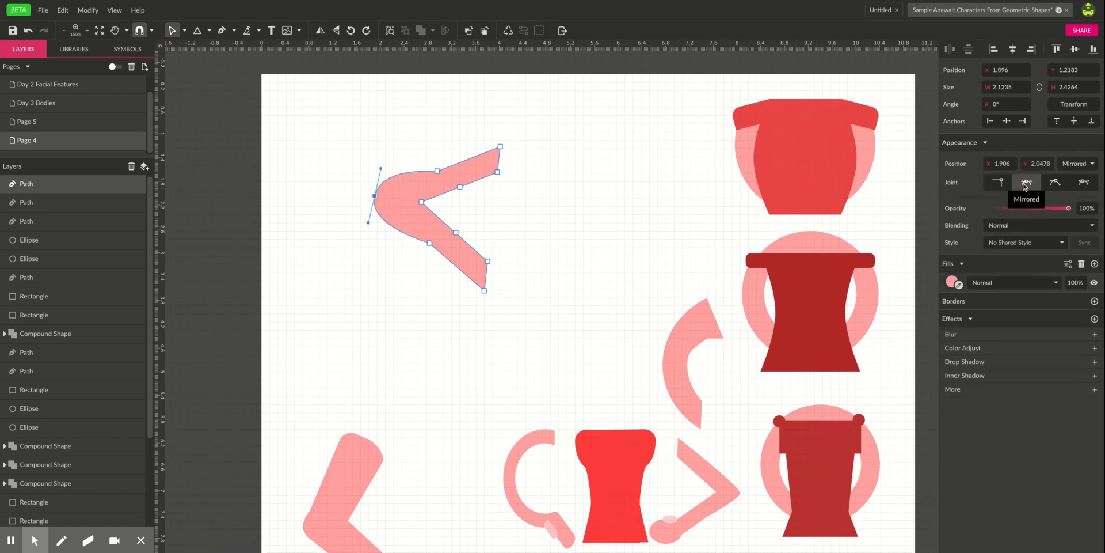
{"action": "left_click_drag", "start_coordinate": [381, 170], "coordinate": [376, 188]}
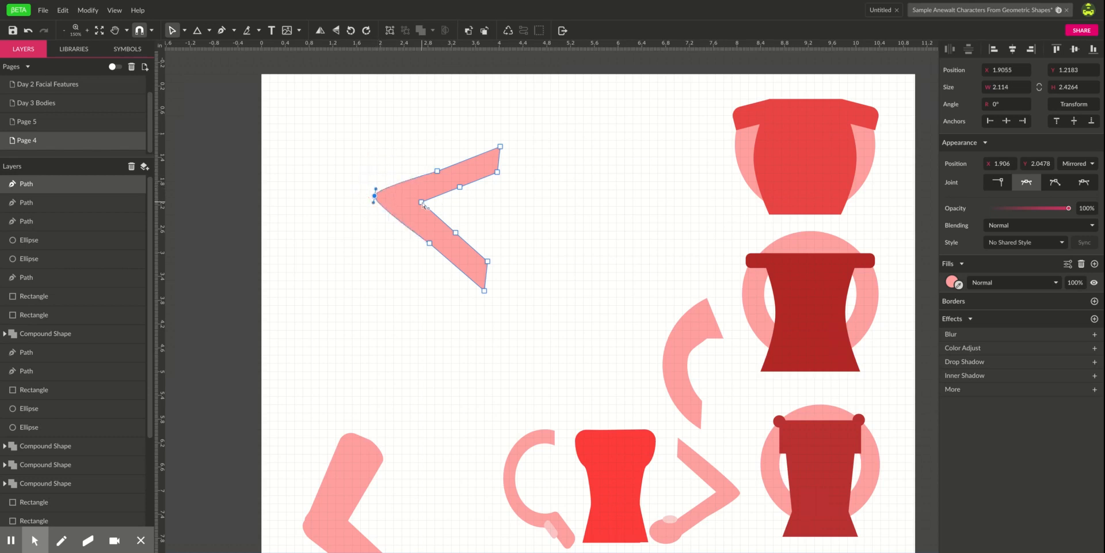
{"action": "double_click", "coordinate": [421, 203]}
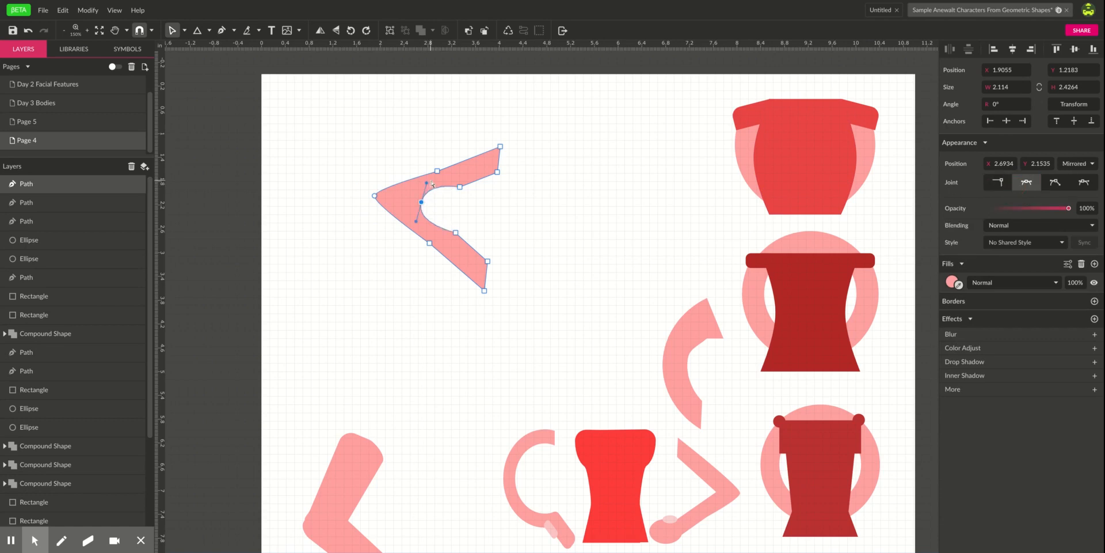
{"action": "left_click_drag", "start_coordinate": [426, 183], "coordinate": [421, 201]}
- Widen the arm's upper end by moving its inner corner to about X 4.03, Y 1.81 in, and adjust the midpoint of the upper edge
{"action": "left_click", "coordinate": [506, 209]}
{"action": "left_click_drag", "start_coordinate": [288, 118], "coordinate": [574, 325]}
{"action": "left_click", "coordinate": [500, 179]}
{"action": "left_click_drag", "start_coordinate": [498, 172], "coordinate": [500, 181]}
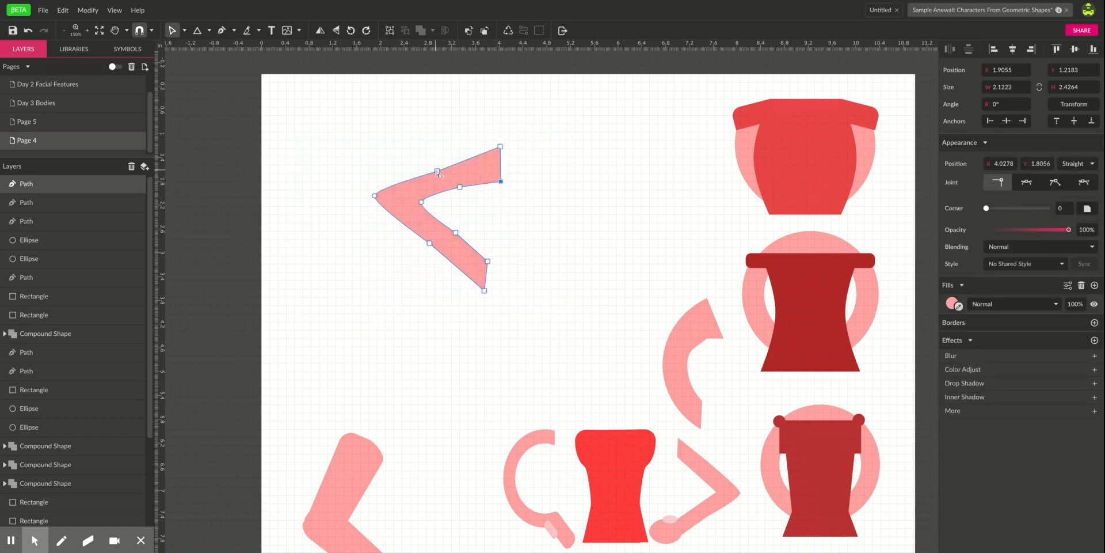
{"action": "left_click_drag", "start_coordinate": [437, 172], "coordinate": [460, 191]}
- Scale the bent arm to about 1.84 × 2.11 in and place it at about X 4.68, Y 4.14 in, left of the curved arm
{"action": "left_click", "coordinate": [543, 220]}
{"action": "left_click_drag", "start_coordinate": [342, 142], "coordinate": [559, 338]}
{"action": "left_click", "coordinate": [517, 175]}
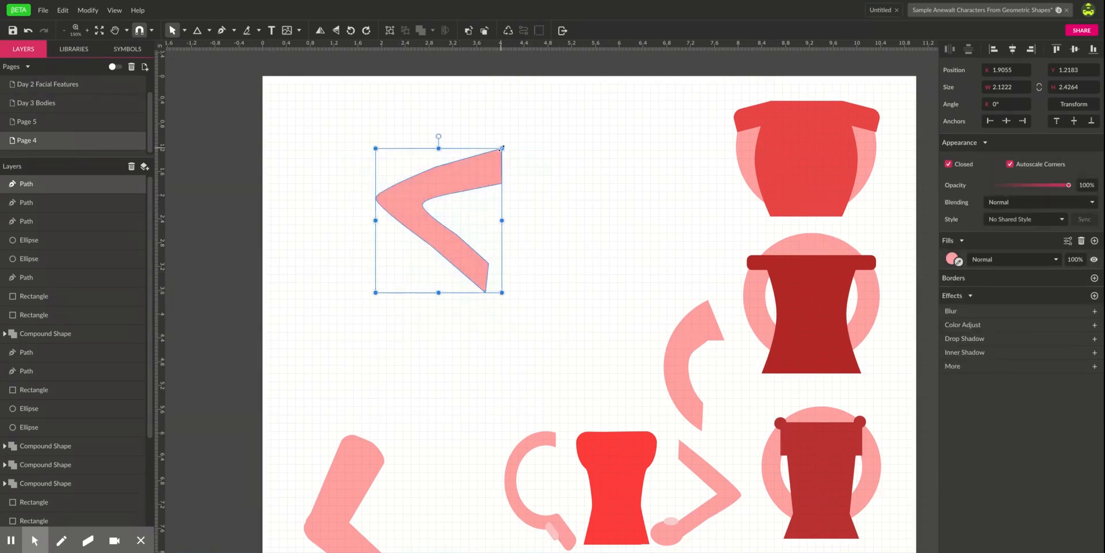
{"action": "left_click_drag", "start_coordinate": [502, 148], "coordinate": [615, 349]}
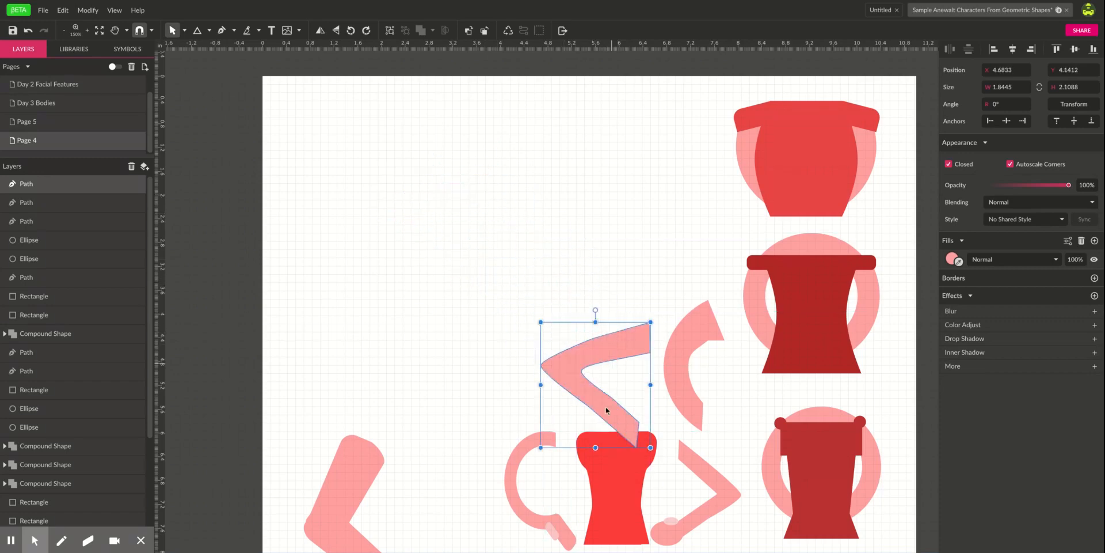
- Draw a rectangle about 1.11 × 2.08 in at X 1.25, Y 1.25 in and round its corners to about 0.32
{"action": "left_click", "coordinate": [186, 30]}
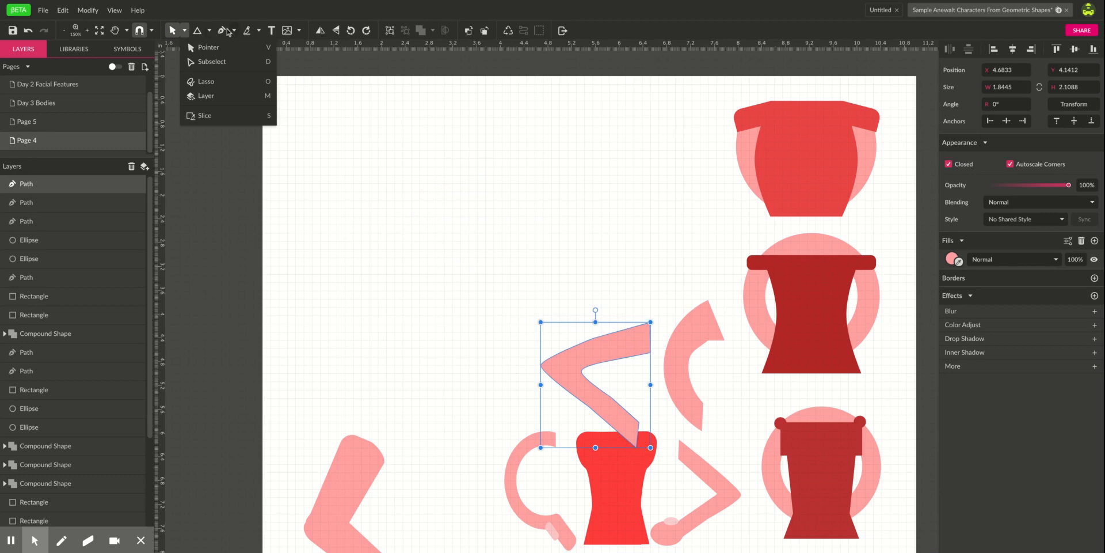
{"action": "left_click", "coordinate": [209, 30]}
{"action": "left_click", "coordinate": [225, 66]}
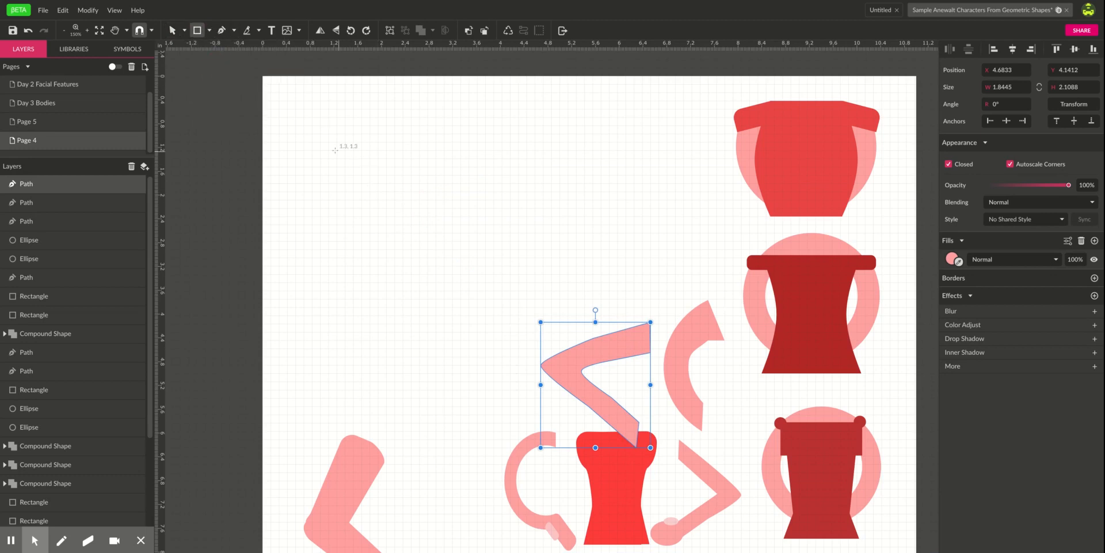
{"action": "left_click_drag", "start_coordinate": [335, 149], "coordinate": [403, 274]}
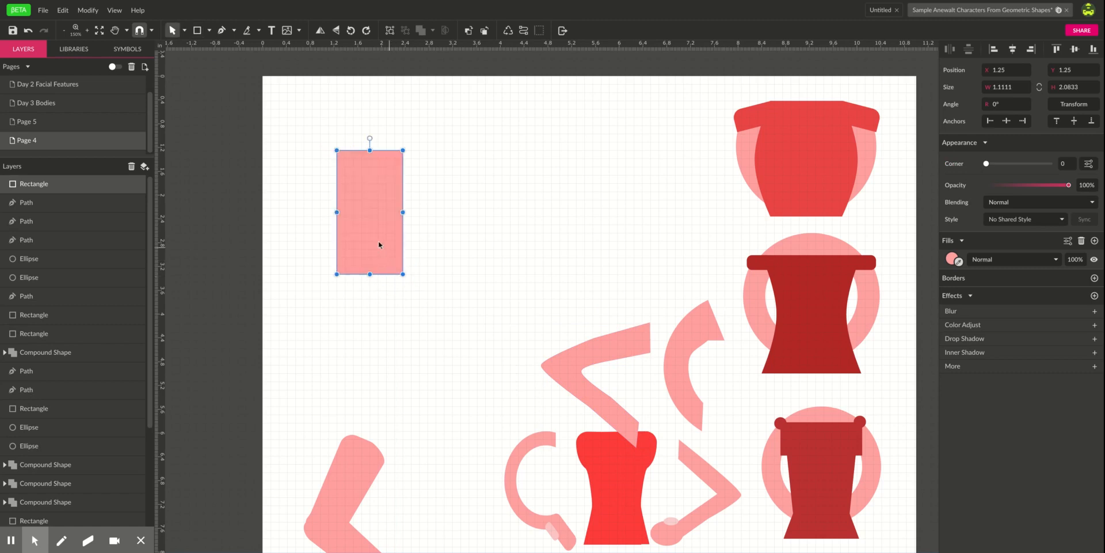
{"action": "left_click_drag", "start_coordinate": [986, 163], "coordinate": [1024, 165]}
- Duplicate the rounded rectangle as a thumb about 0.56 × 0.97 in over its lower right corner and fill it with lighter pink, about #F9B9B9
{"action": "left_click_drag", "start_coordinate": [377, 209], "coordinate": [417, 209]}
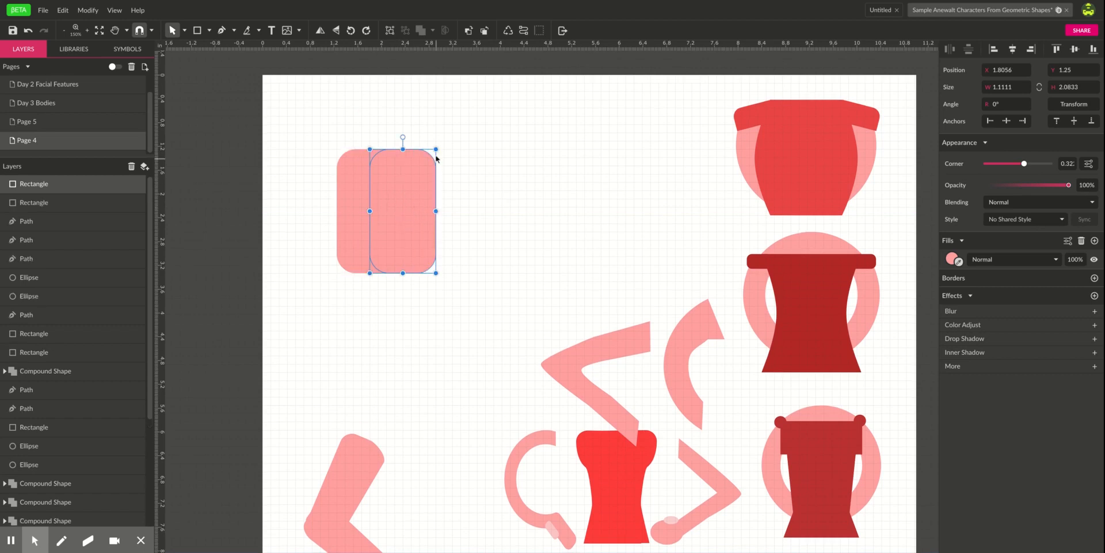
{"action": "left_click_drag", "start_coordinate": [436, 148], "coordinate": [415, 236]}
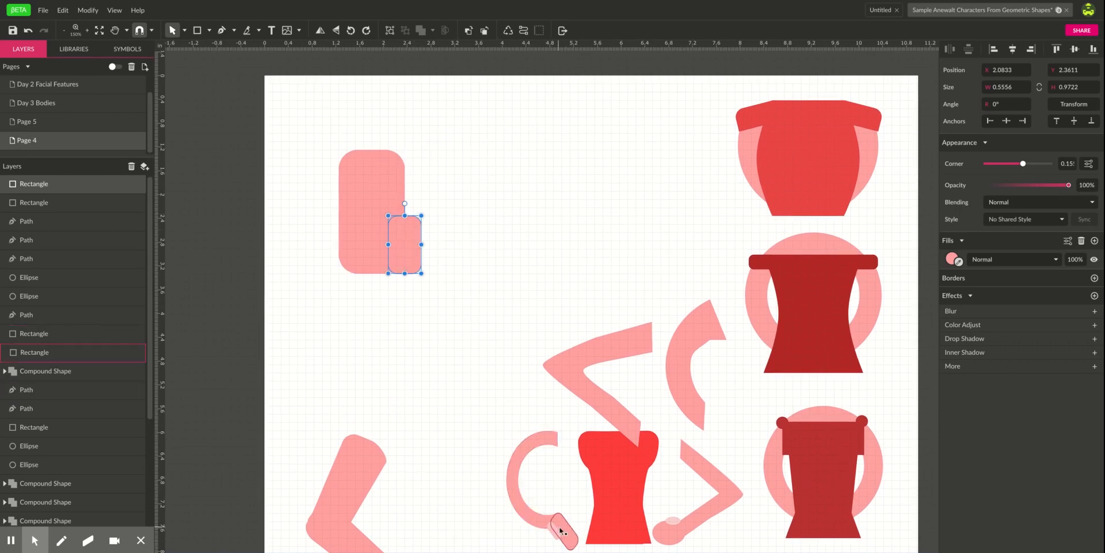
{"action": "left_click", "coordinate": [952, 258]}
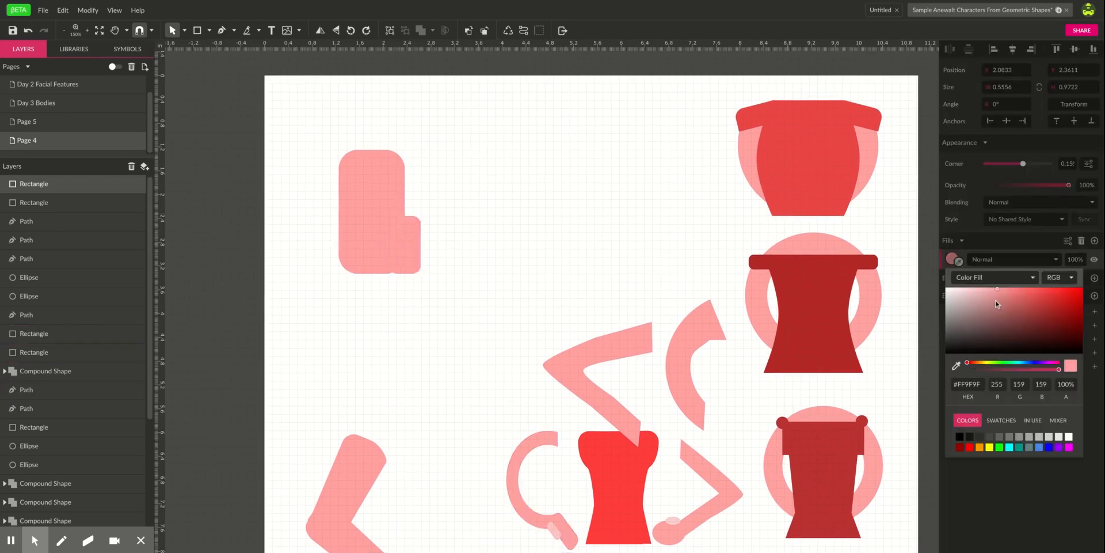
{"action": "left_click_drag", "start_coordinate": [998, 290], "coordinate": [984, 288]}
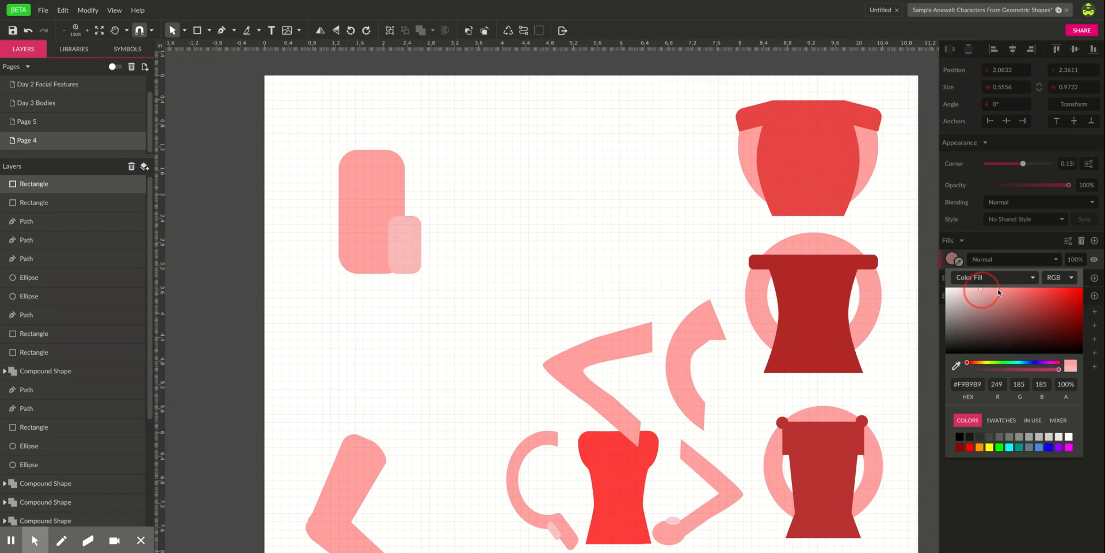
{"action": "left_click", "coordinate": [513, 288]}
- Scale the palm and thumb rectangles together to about 0.69 × 1.04 in and place them at about X 3.06, Y 5.07 in
{"action": "left_click_drag", "start_coordinate": [343, 177], "coordinate": [382, 180]}
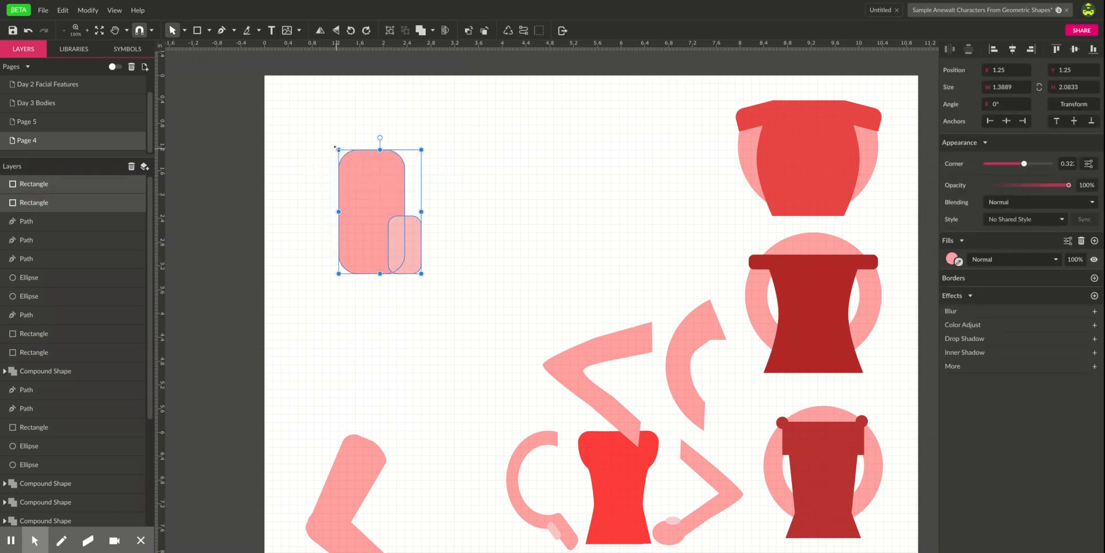
{"action": "left_click_drag", "start_coordinate": [338, 150], "coordinate": [459, 406]}
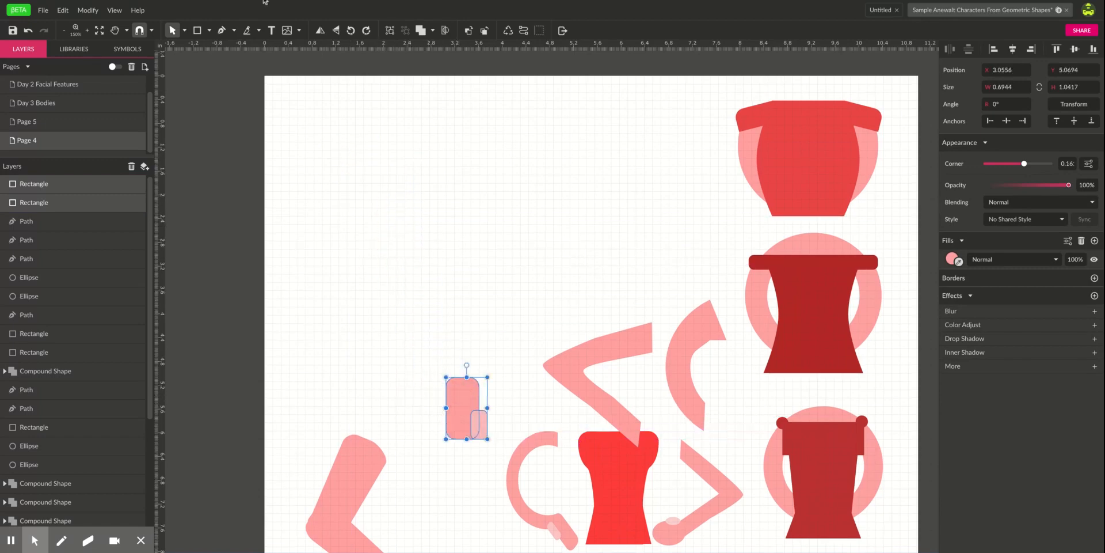
- Draw an ellipse about 1.11 × 1.93 in at X 2.08, Y 0.97 in and fill it with the arms' pink
{"action": "left_click", "coordinate": [197, 30]}
{"action": "left_click", "coordinate": [210, 31]}
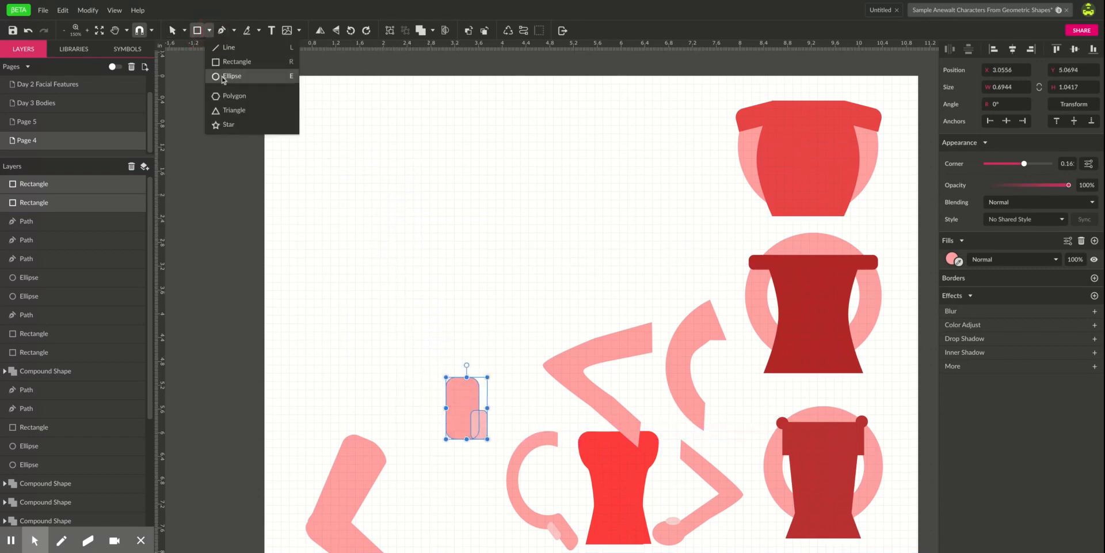
{"action": "left_click", "coordinate": [229, 76]}
{"action": "left_click_drag", "start_coordinate": [388, 132], "coordinate": [454, 248]}
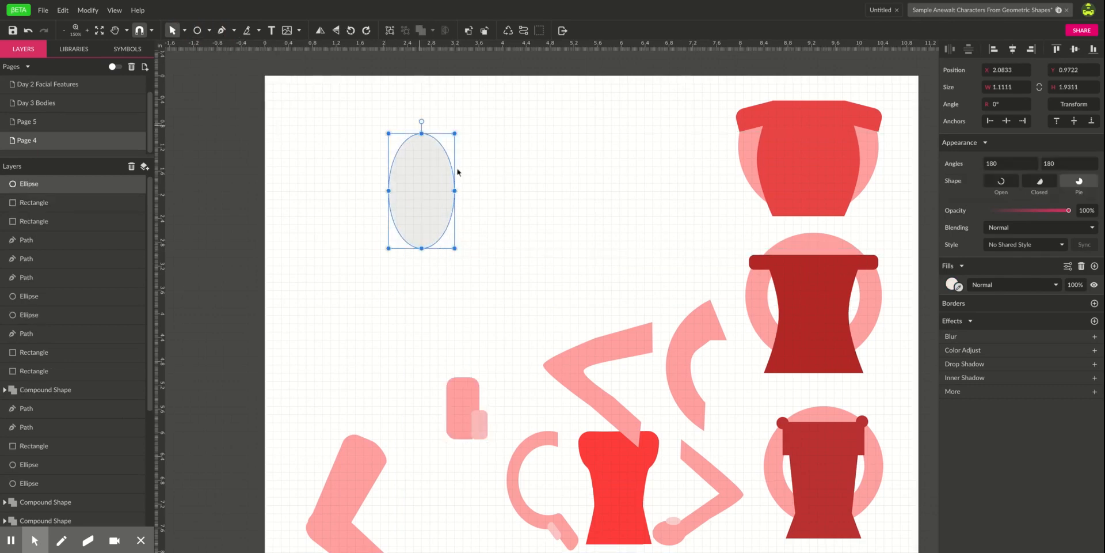
{"action": "left_click", "coordinate": [959, 287]}
{"action": "left_click", "coordinate": [763, 314]}
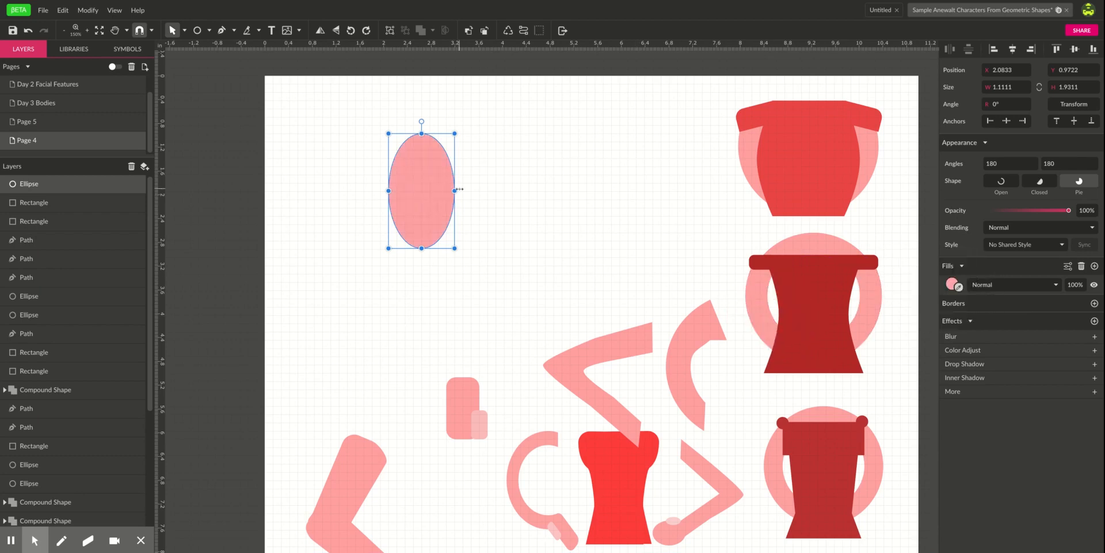
- Duplicate the ellipse as a thumb about 0.56 × 0.97 in over its lower right side and fill it with lighter pink, about #FBC1C1
{"action": "left_click_drag", "start_coordinate": [434, 192], "coordinate": [475, 187]}
{"action": "left_click_drag", "start_coordinate": [488, 133], "coordinate": [456, 192]}
{"action": "left_click_drag", "start_coordinate": [445, 225], "coordinate": [453, 225]}
{"action": "left_click", "coordinate": [562, 232]}
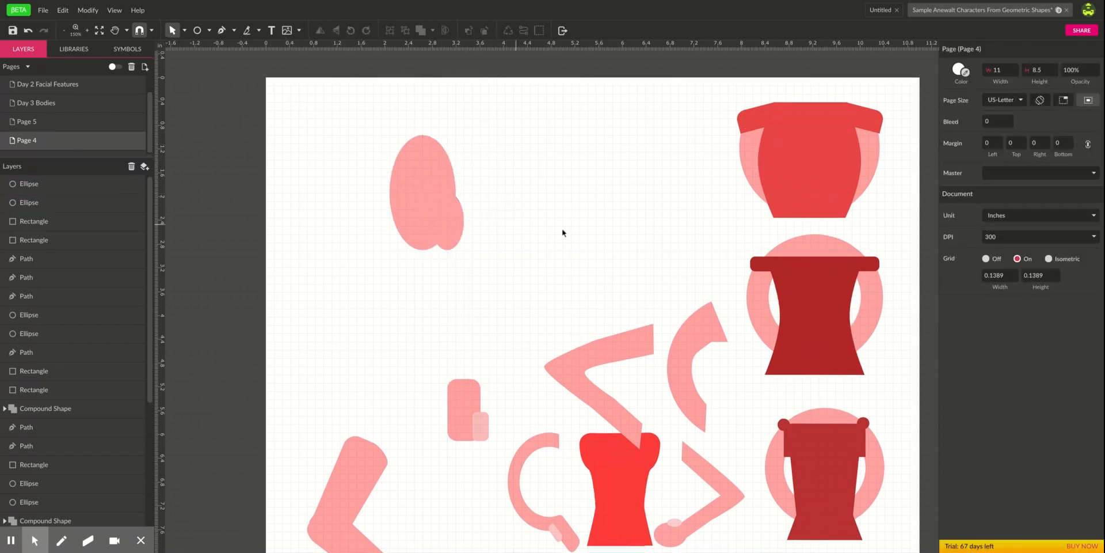
{"action": "left_click", "coordinate": [448, 226]}
{"action": "left_click", "coordinate": [952, 283]}
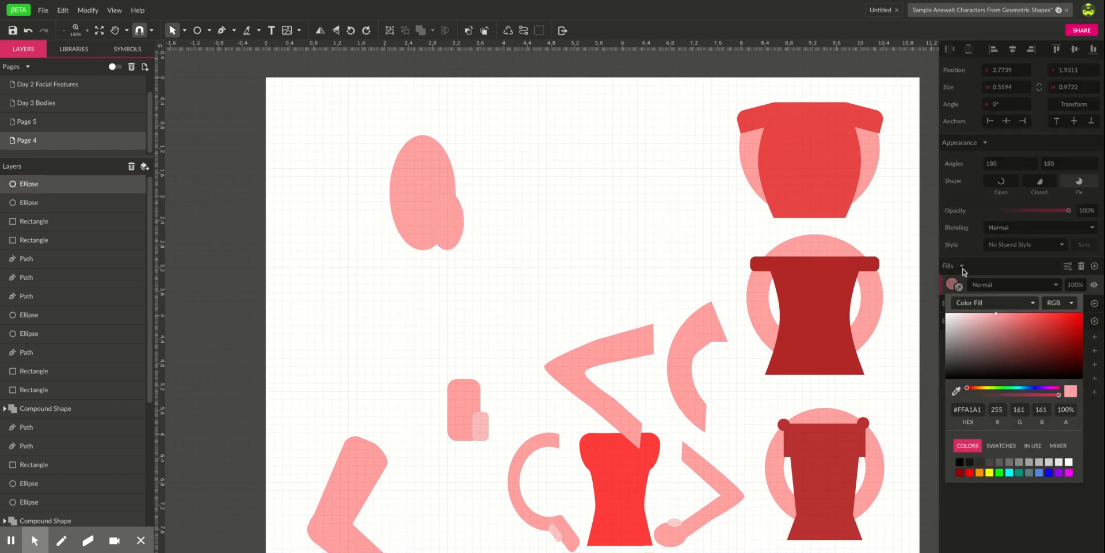
{"action": "left_click_drag", "start_coordinate": [993, 314], "coordinate": [966, 321]}
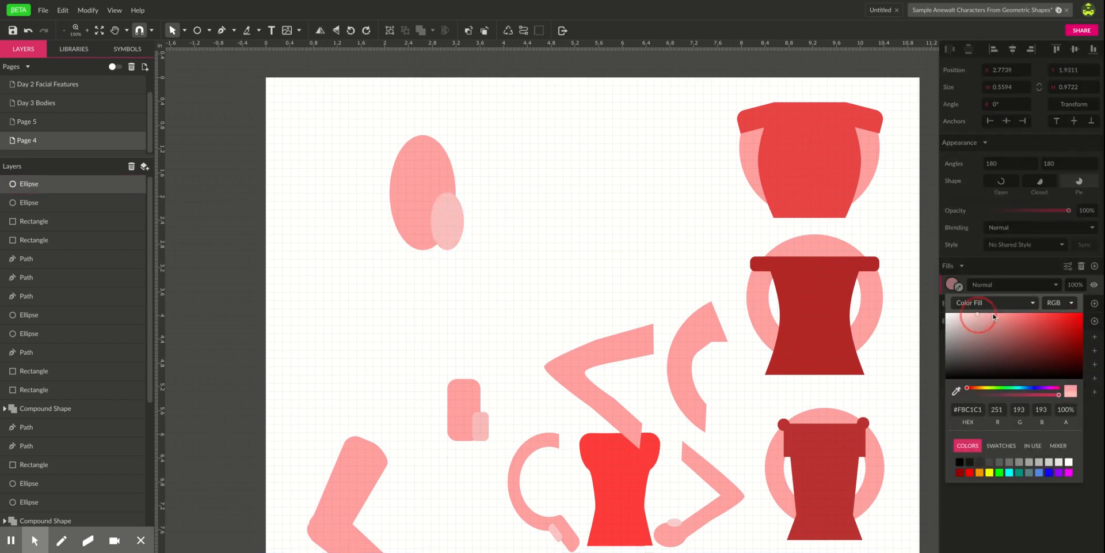
{"action": "left_click", "coordinate": [659, 241]}
- Rotate the palm and thumb ellipses together above the bent arm, and delete all the loose hands and arms in the middle of the page
{"action": "left_click_drag", "start_coordinate": [353, 164], "coordinate": [474, 280]}
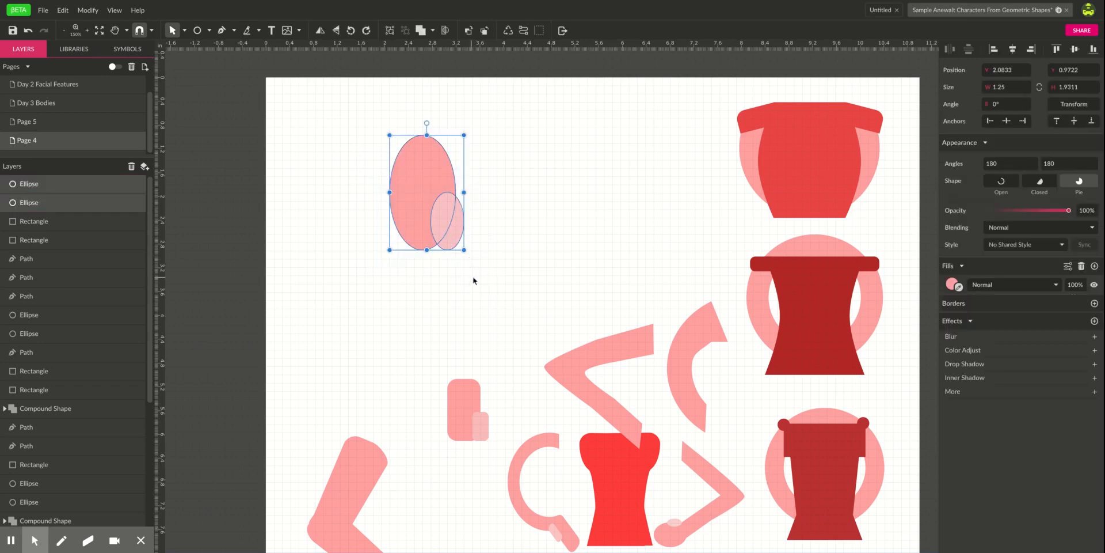
{"action": "left_click_drag", "start_coordinate": [428, 123], "coordinate": [652, 260]}
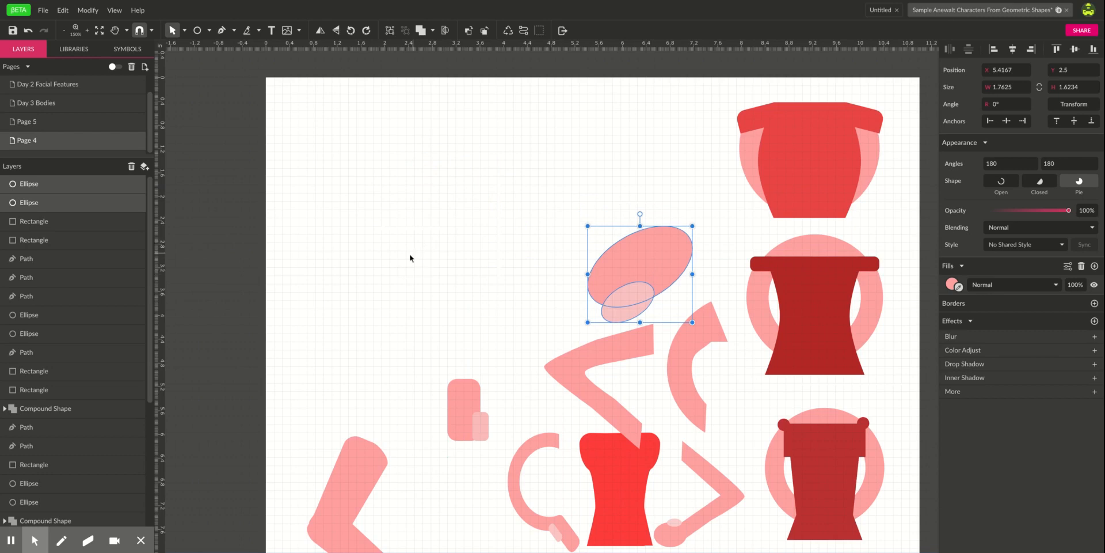
{"action": "left_click_drag", "start_coordinate": [422, 234], "coordinate": [710, 423]}
{"action": "key", "text": "Delete"}
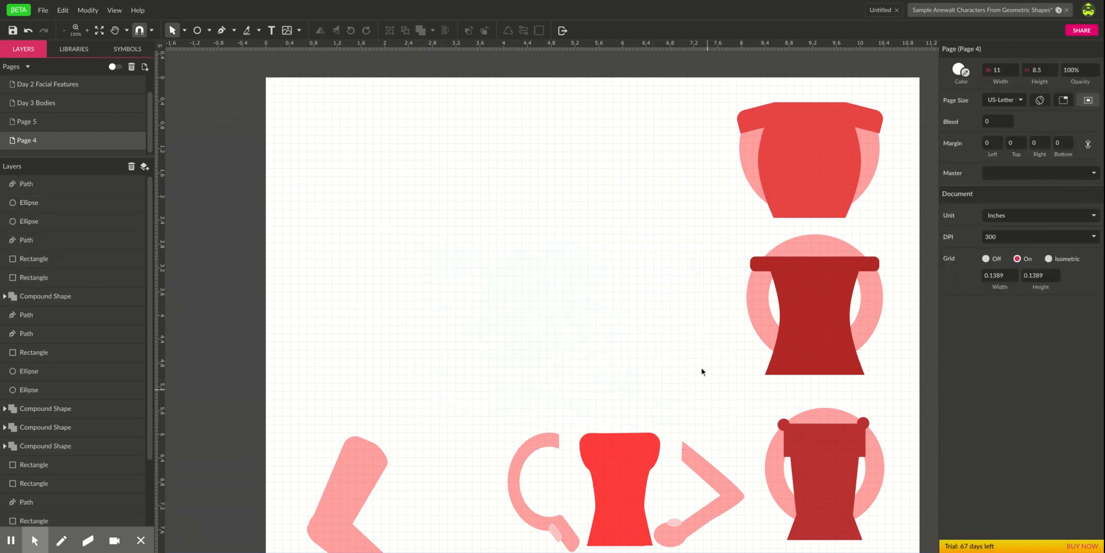
- Move the bright red body to about X 2.53, Y 1.57 in and draw an ellipse about 2.22 × 1.94 in over it
{"action": "left_click", "coordinate": [612, 458]}
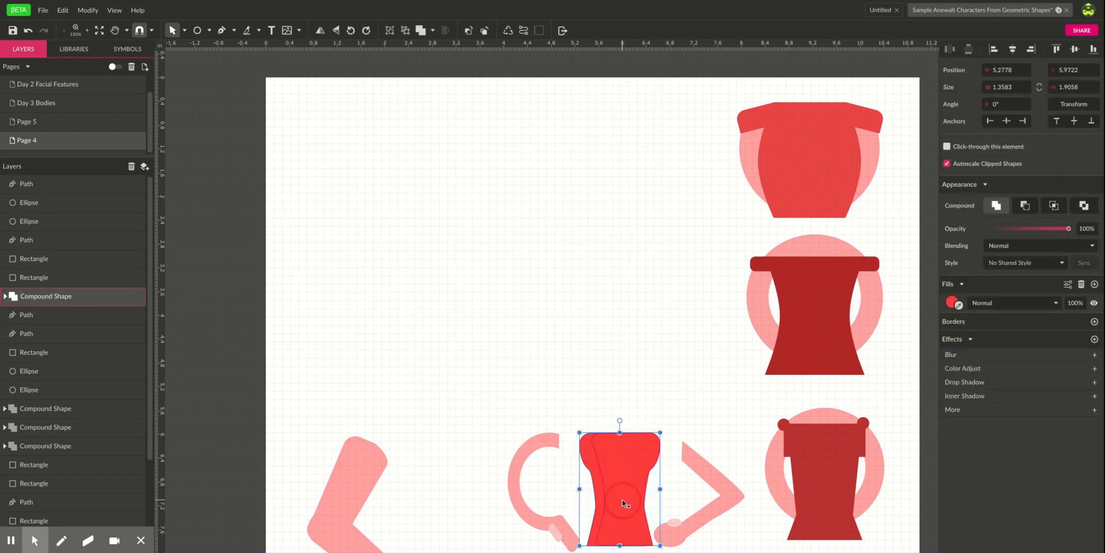
{"action": "left_click_drag", "start_coordinate": [622, 503], "coordinate": [460, 242]}
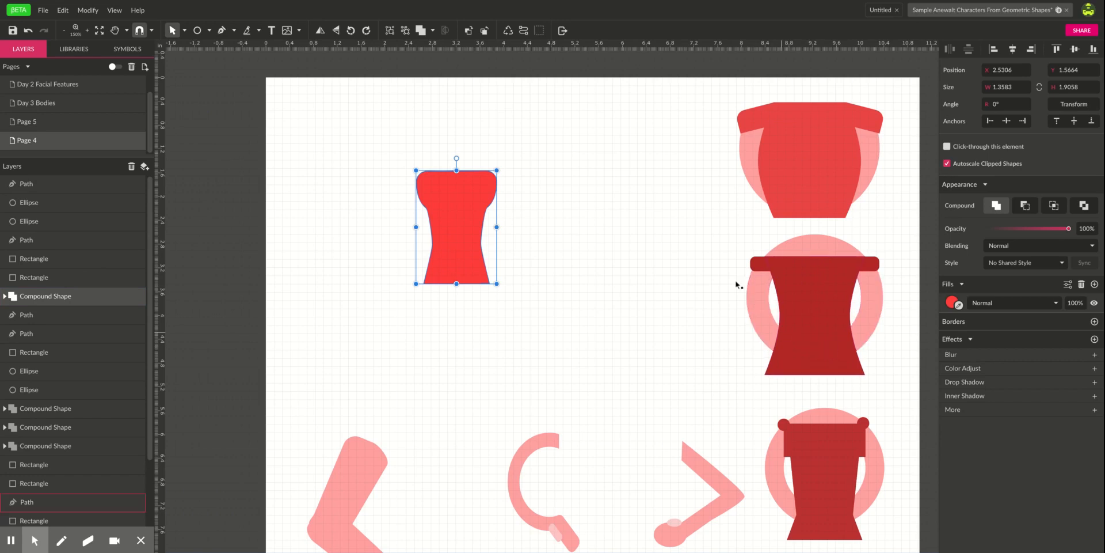
{"action": "left_click", "coordinate": [197, 30]}
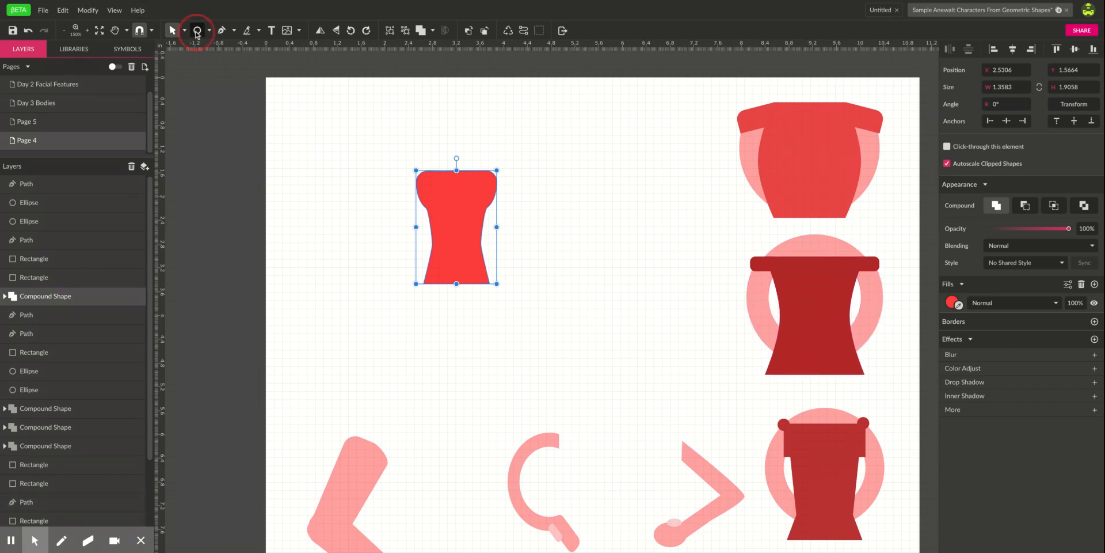
{"action": "left_click_drag", "start_coordinate": [389, 167], "coordinate": [523, 289]}
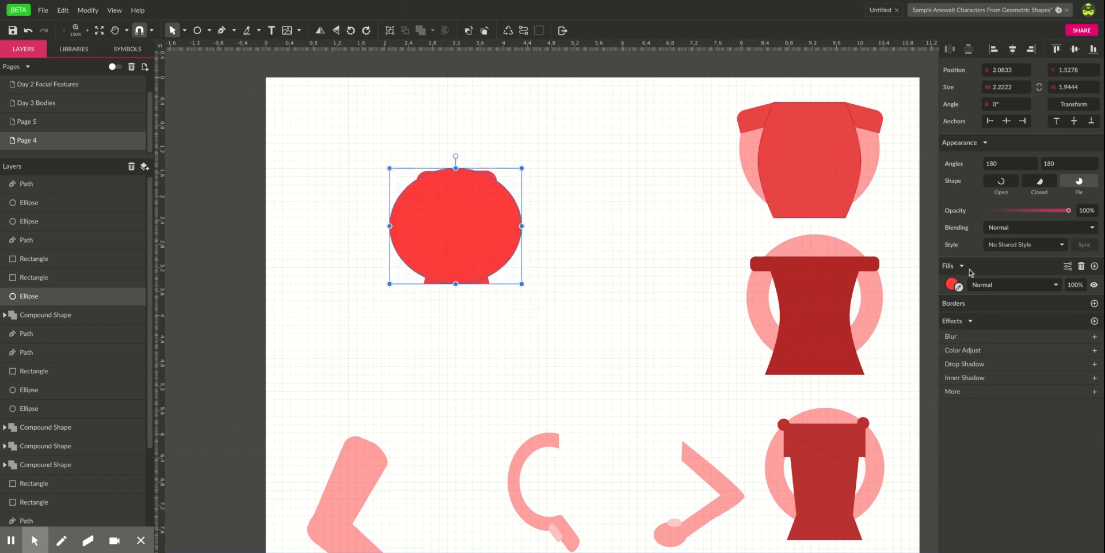
- Fill the ellipse with the pink sampled from the top-right character's arms and send it behind the red body
{"action": "left_click", "coordinate": [959, 288]}
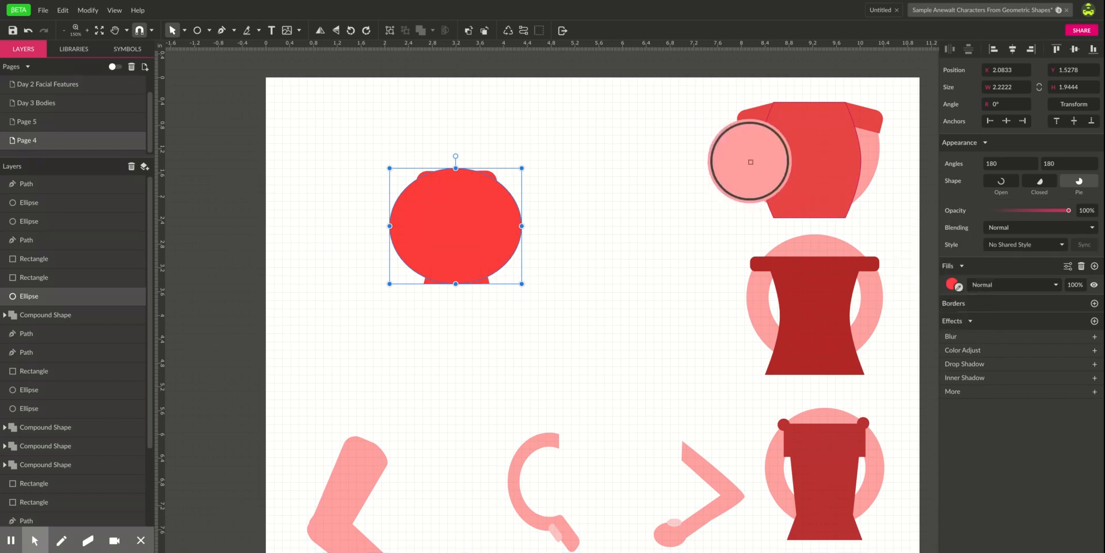
{"action": "left_click", "coordinate": [751, 165]}
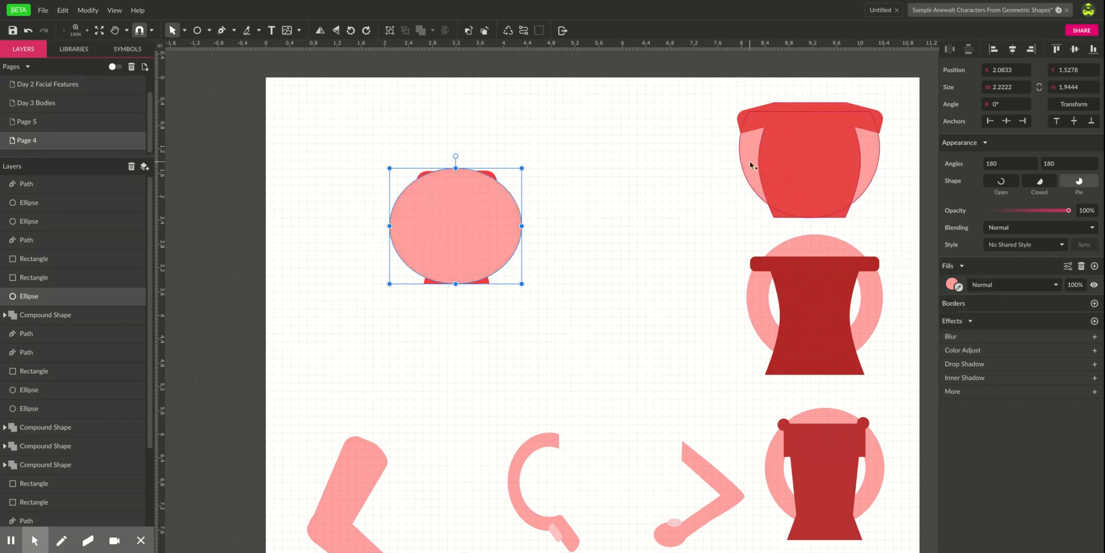
{"action": "left_click", "coordinate": [485, 30]}
{"action": "left_click", "coordinate": [573, 218]}
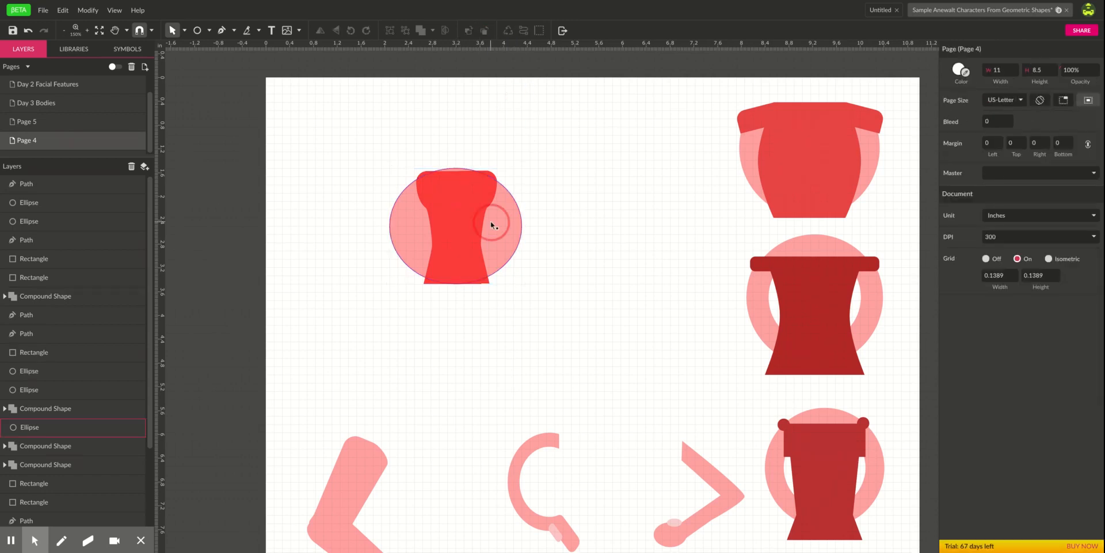
- Duplicate the pink ellipse in place and scale the copy down about its centre to outline the inside of the arms
{"action": "left_click", "coordinate": [494, 225]}
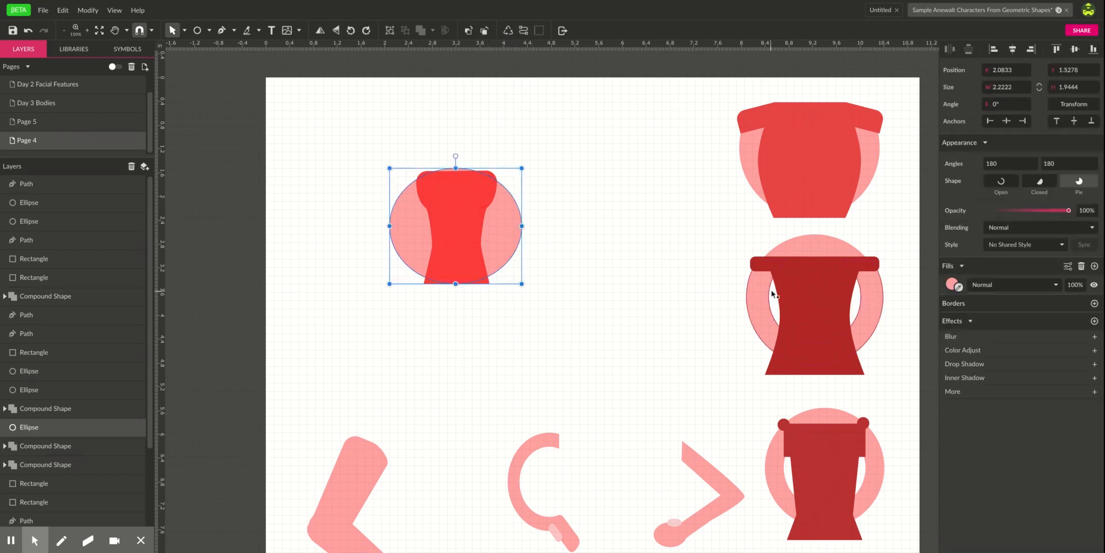
{"action": "left_click", "coordinate": [509, 241]}
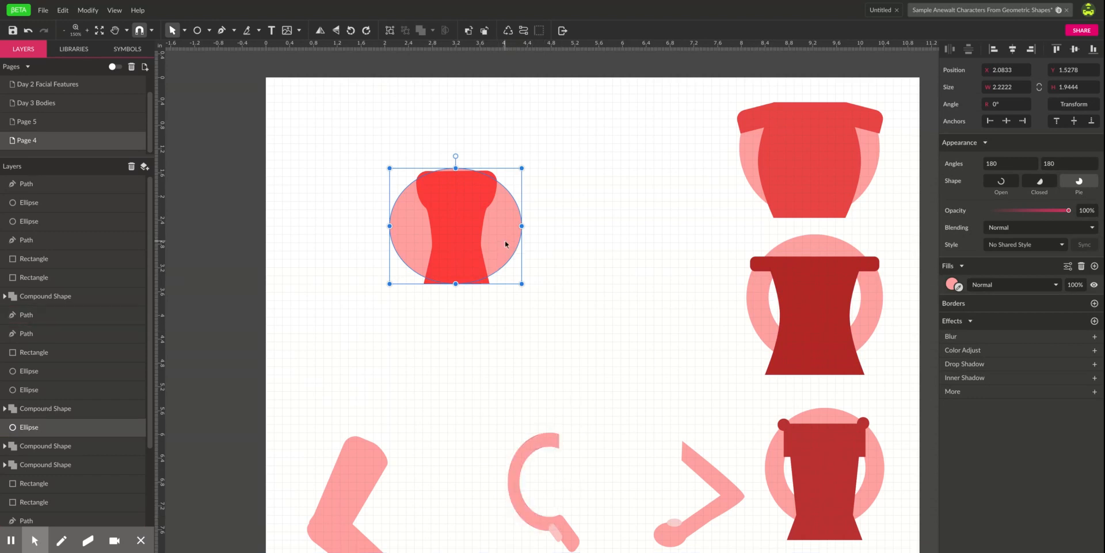
{"action": "key", "text": "ctrl+z"}
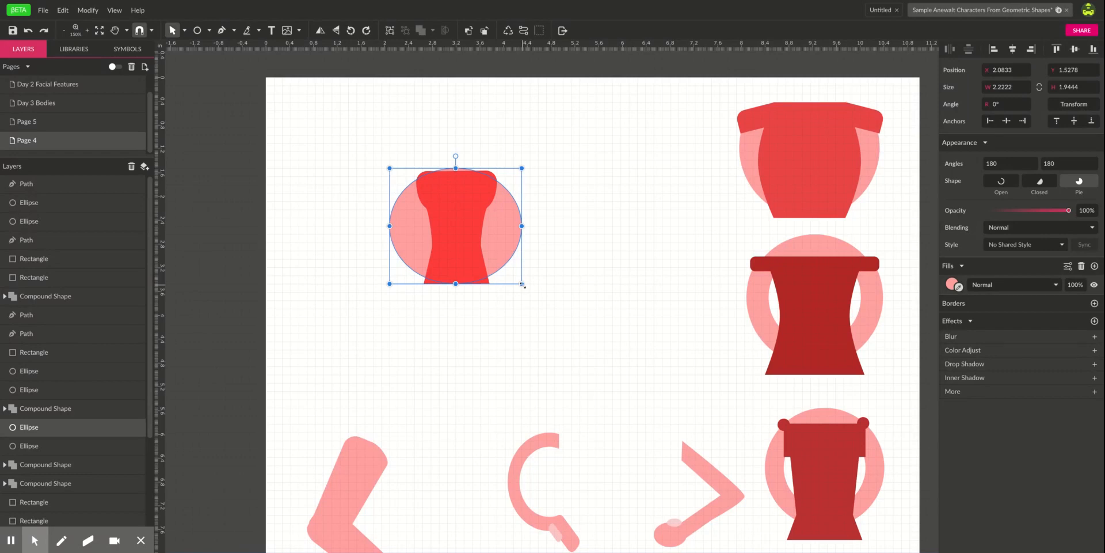
{"action": "left_click_drag", "start_coordinate": [522, 284], "coordinate": [496, 234]}
- Subtract the smaller ellipse from the larger one to form ring-shaped arms behind the red body
{"action": "left_click", "coordinate": [433, 31]}
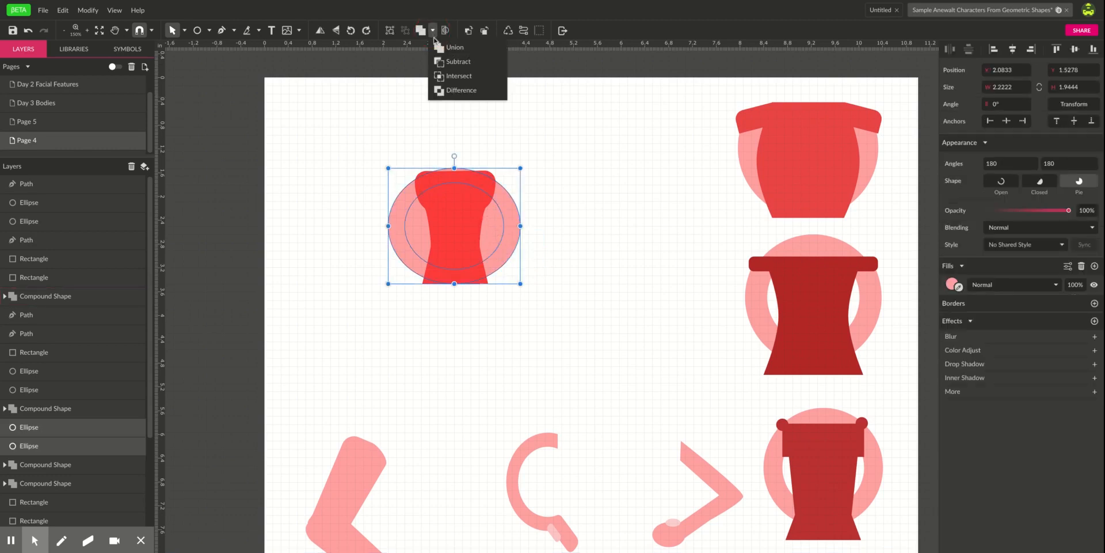
{"action": "left_click", "coordinate": [442, 62]}
{"action": "left_click", "coordinate": [602, 204]}
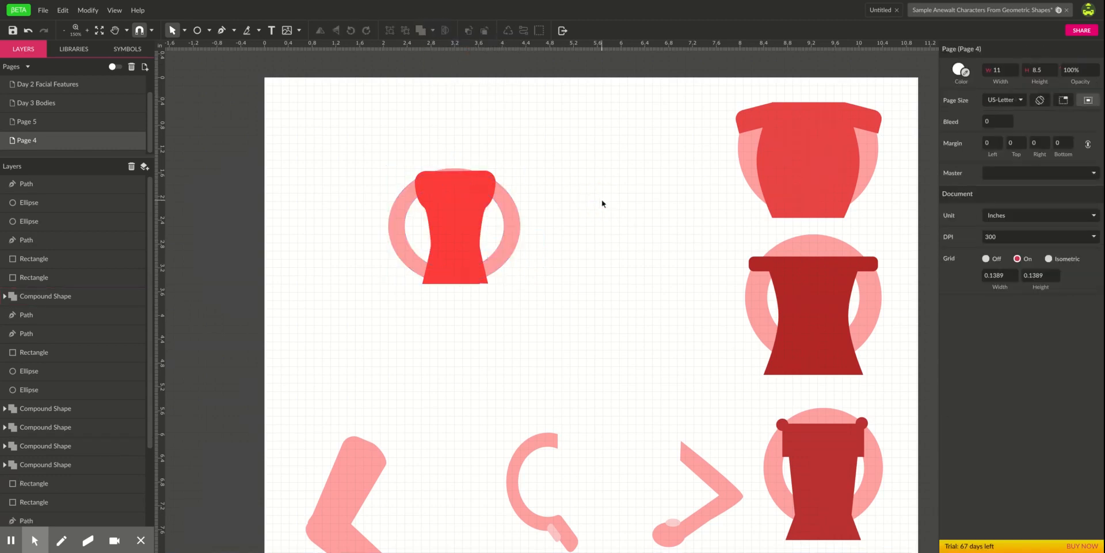